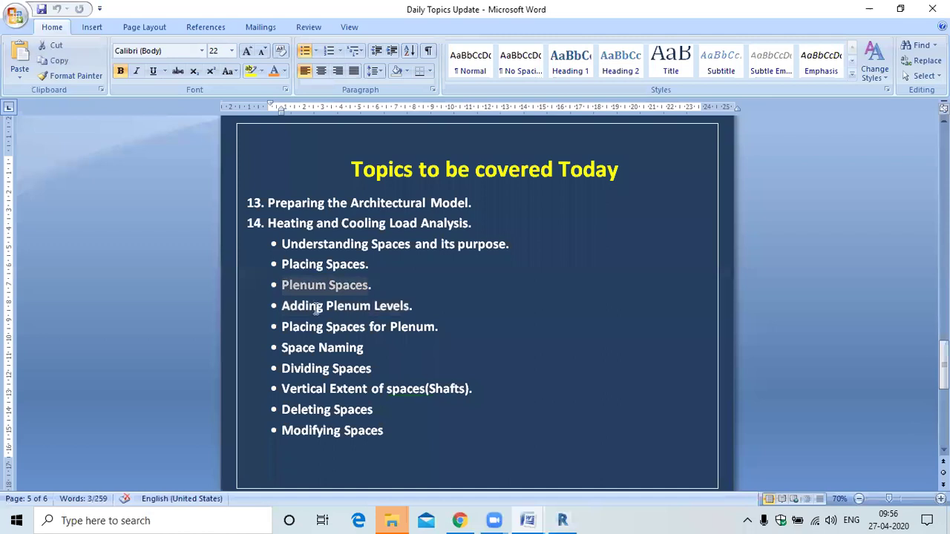
Review the "Adding Plenum Levels" and "Placing Spaces for Plenum" entries in the topics list by highlighting them
left_click_drag(292, 306, 418, 312)
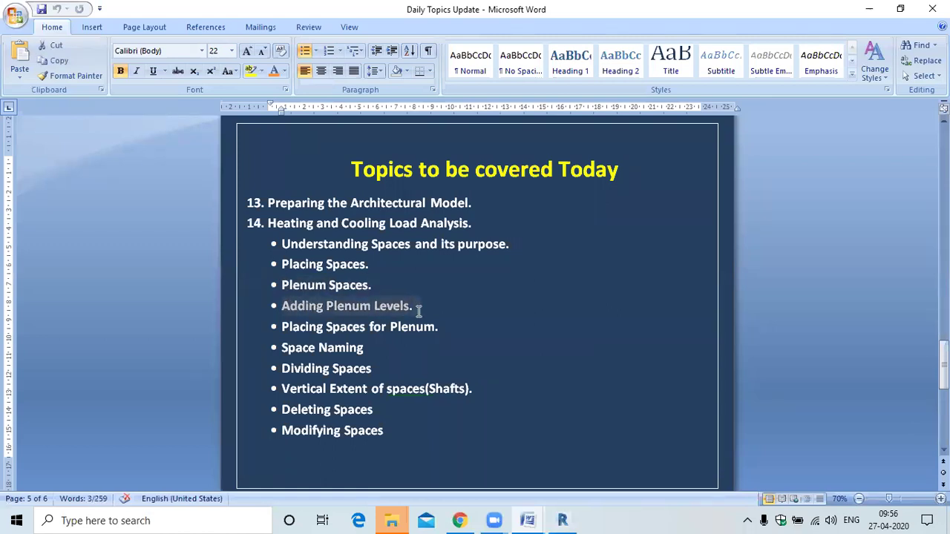
left_click(409, 307)
left_click_drag(336, 310, 414, 312)
left_click(373, 327)
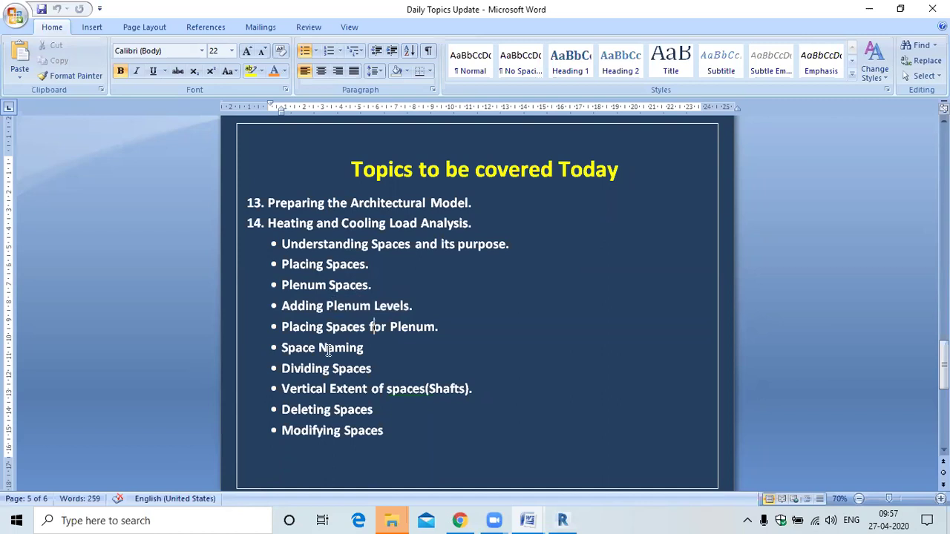
left_click_drag(302, 327, 438, 328)
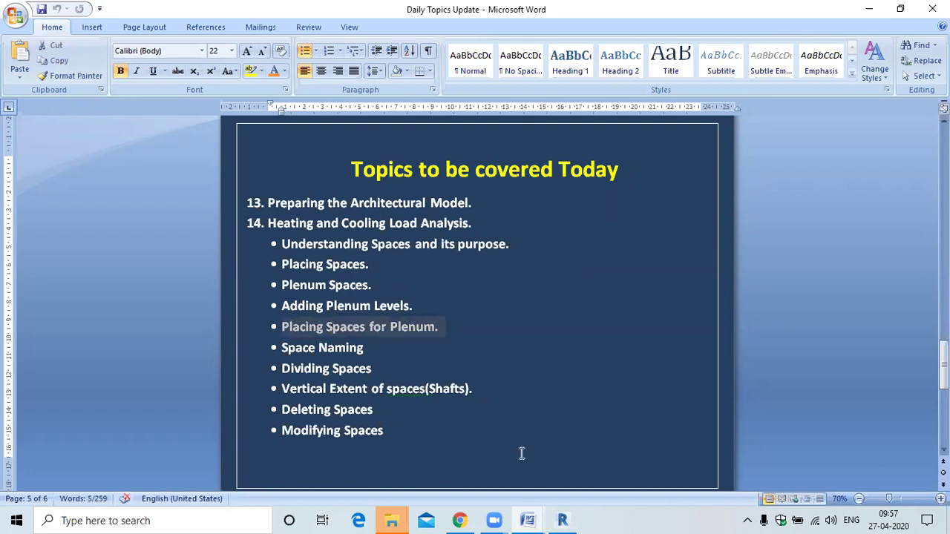
Switch to Revit and examine the floor and plenum levels in the East - Mech elevation
left_click(506, 520)
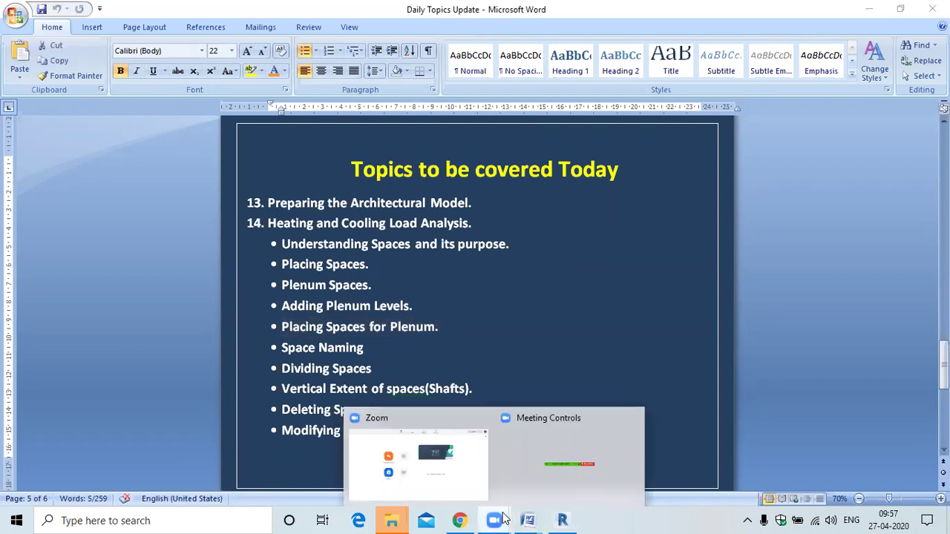
left_click(563, 519)
scroll(409, 307, "down", 5)
middle_click_drag(471, 335, 594, 338)
scroll(578, 330, "up", 2)
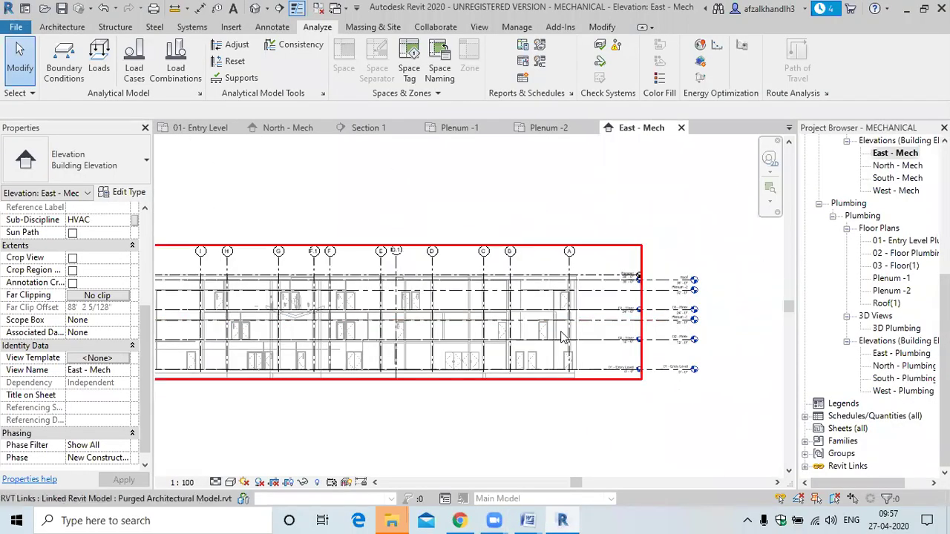
scroll(577, 330, "up", 2)
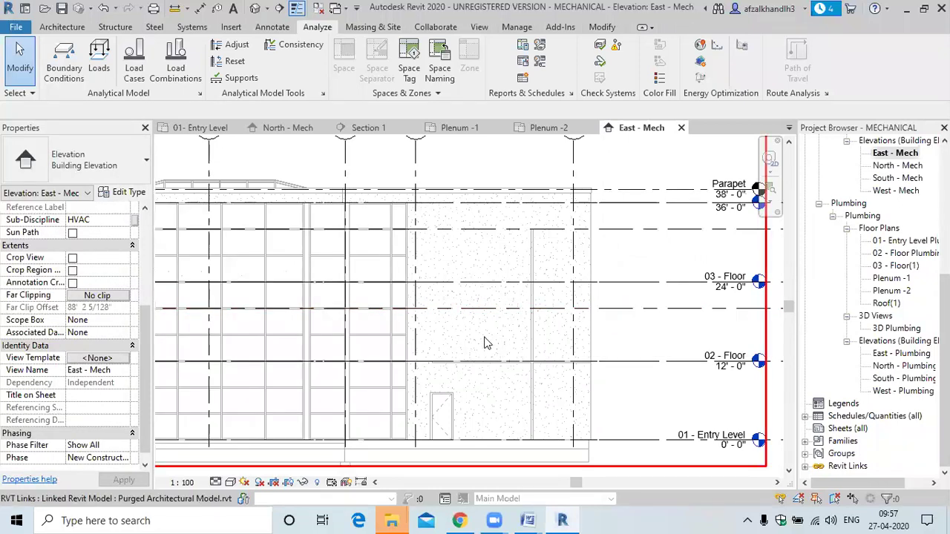
scroll(424, 335, "down", 2)
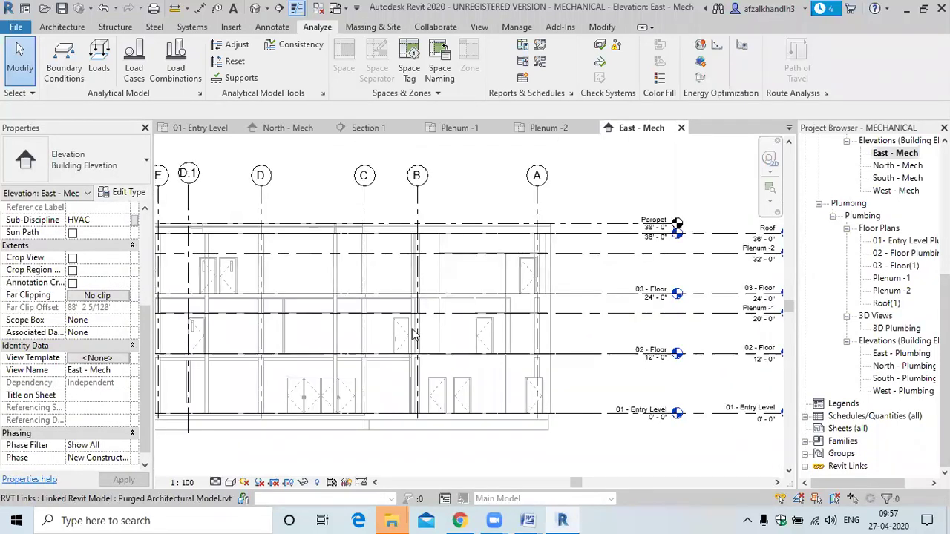
scroll(876, 308, "up", 5)
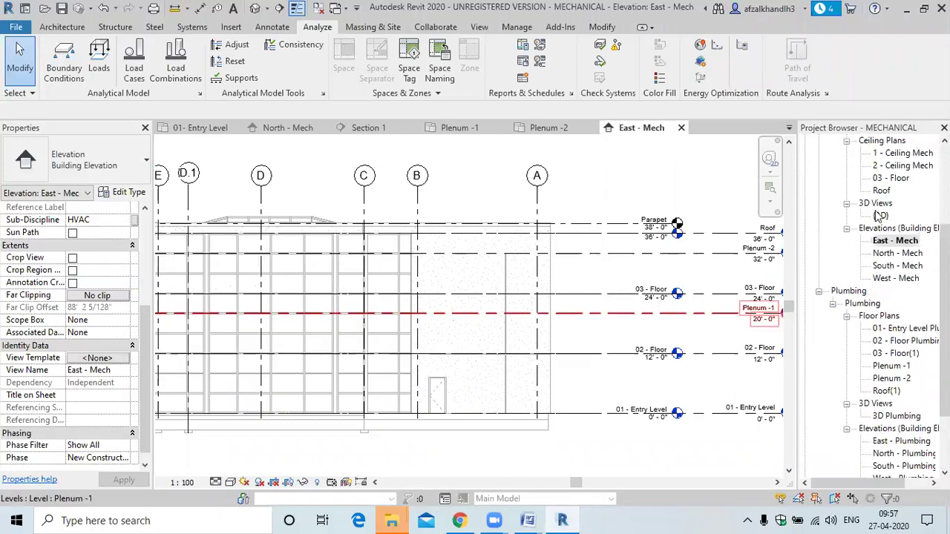
scroll(519, 297, "down", 1)
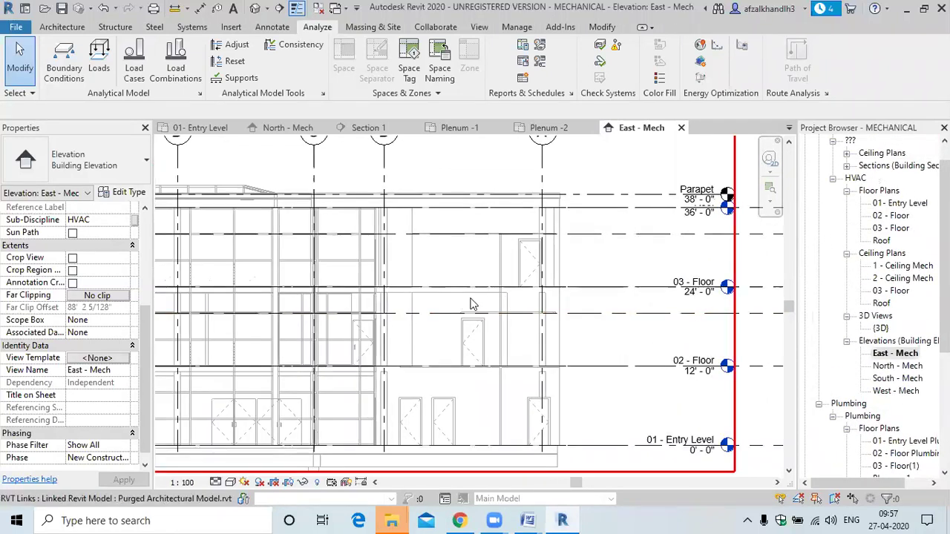
scroll(876, 226, "up", 1)
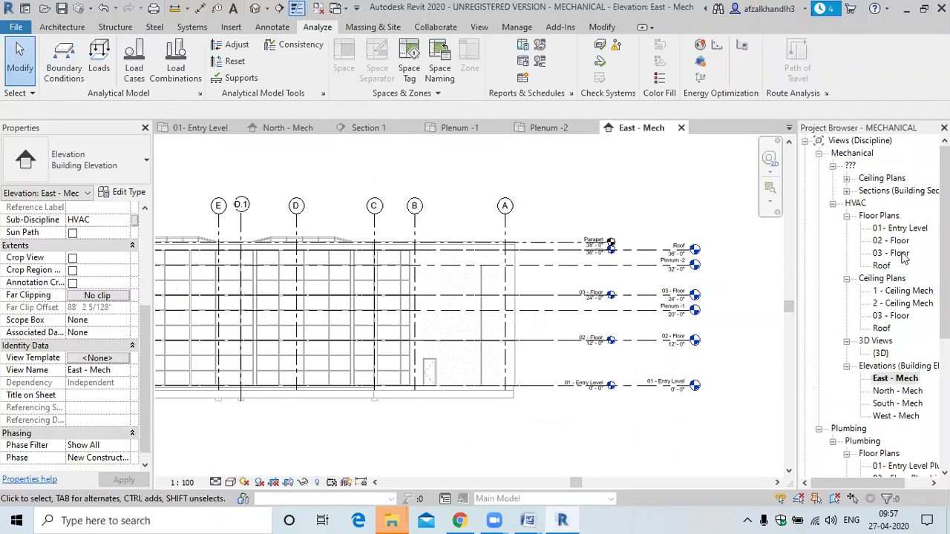
Open the HVAC floor plan 02 - Floor and dismiss the save reminder without saving
left_click(895, 241)
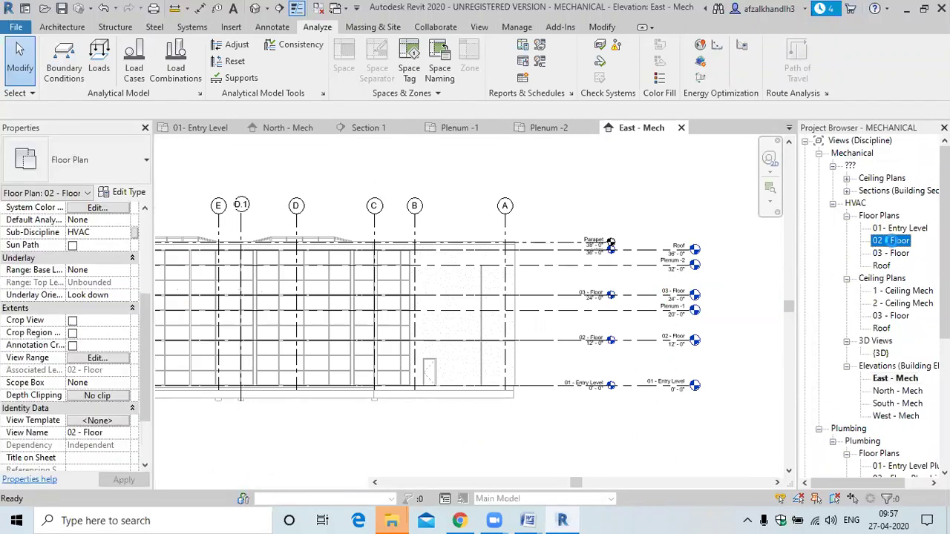
double_click(894, 241)
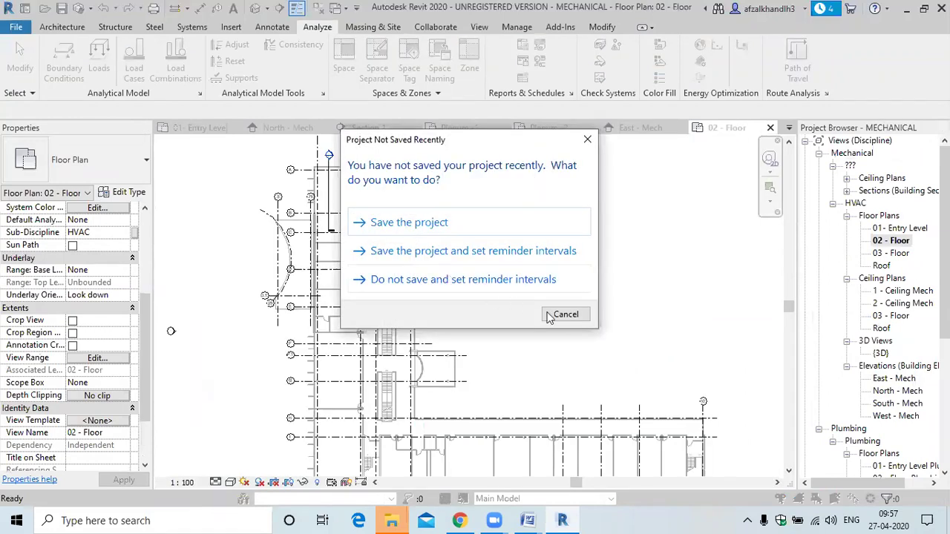
left_click(564, 312)
scroll(396, 245, "up", 3)
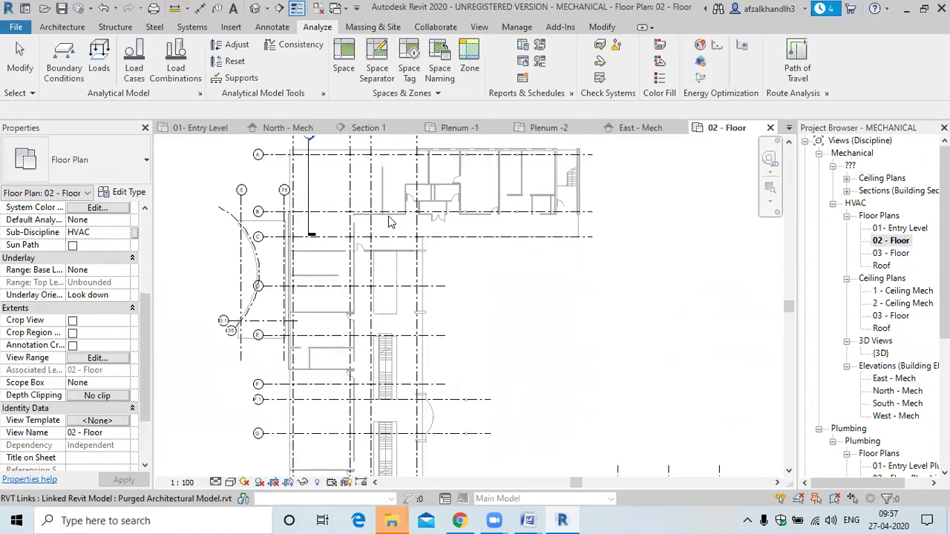
Try placing spaces automatically on the 02 - Floor plan with the upper limit at 03 - Floor and a 0 offset
left_click(343, 59)
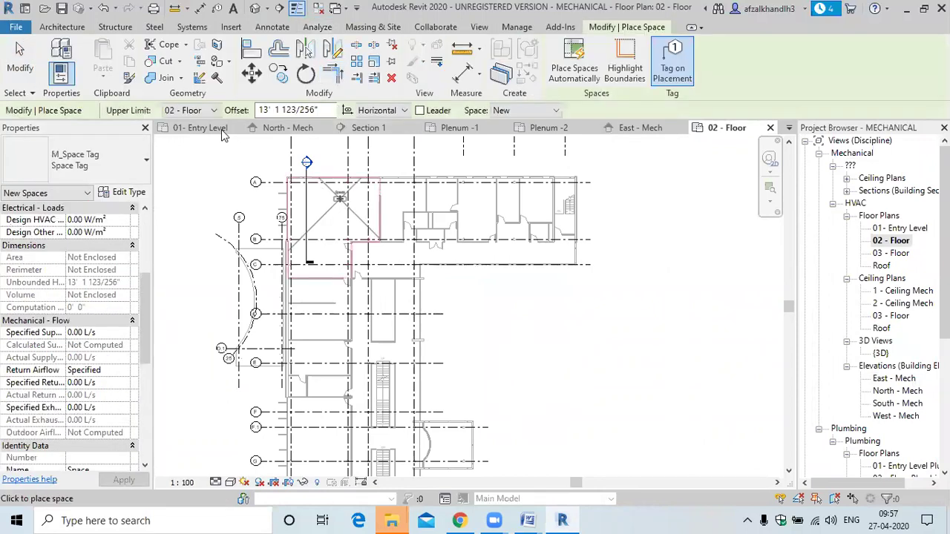
left_click(189, 110)
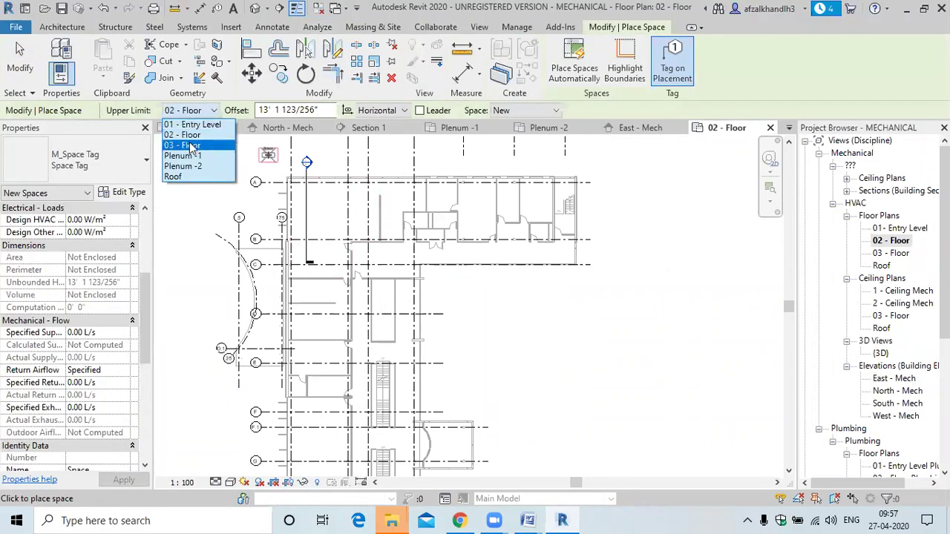
left_click(190, 145)
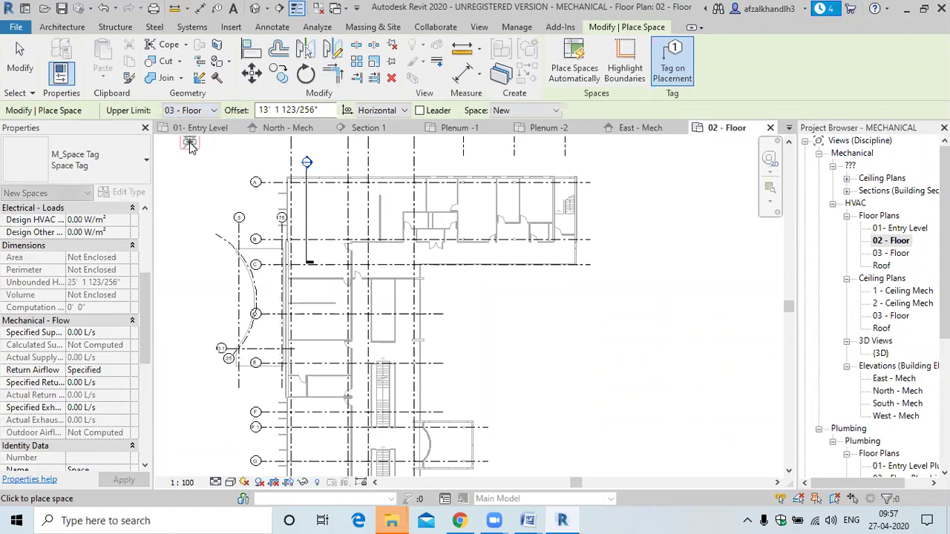
left_click_drag(323, 110, 261, 110)
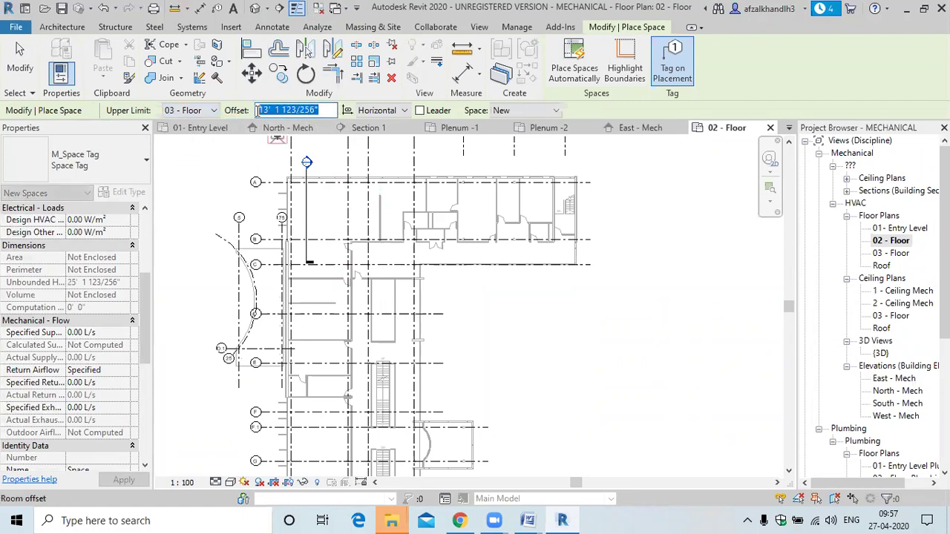
type("0")
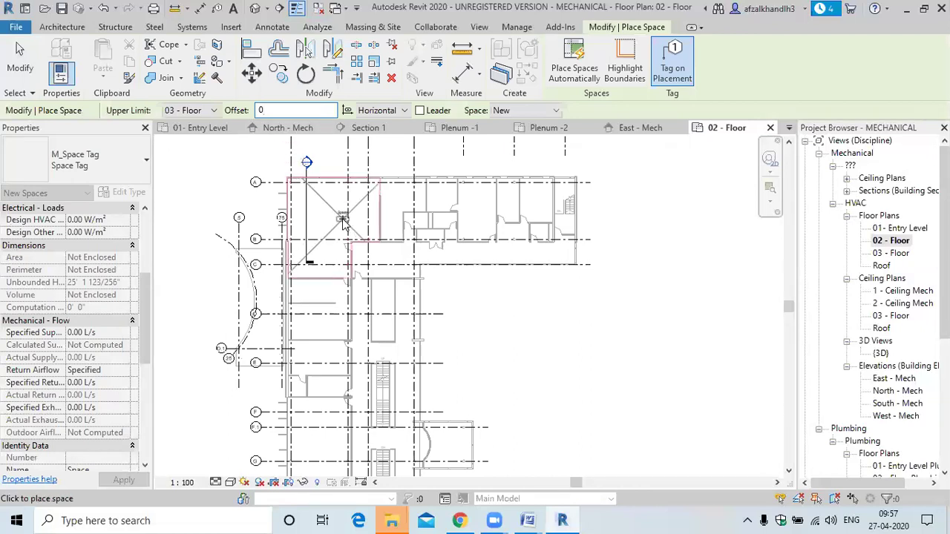
left_click(558, 77)
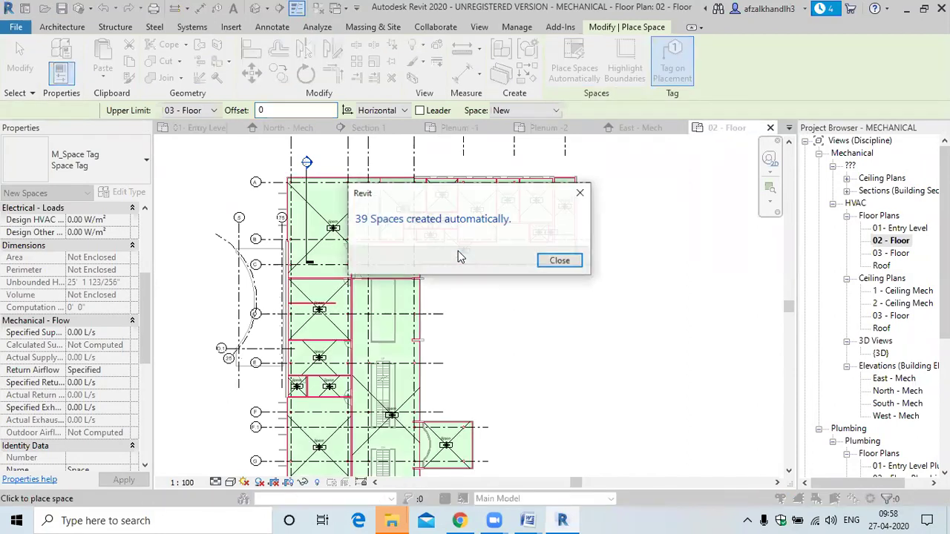
left_click(560, 261)
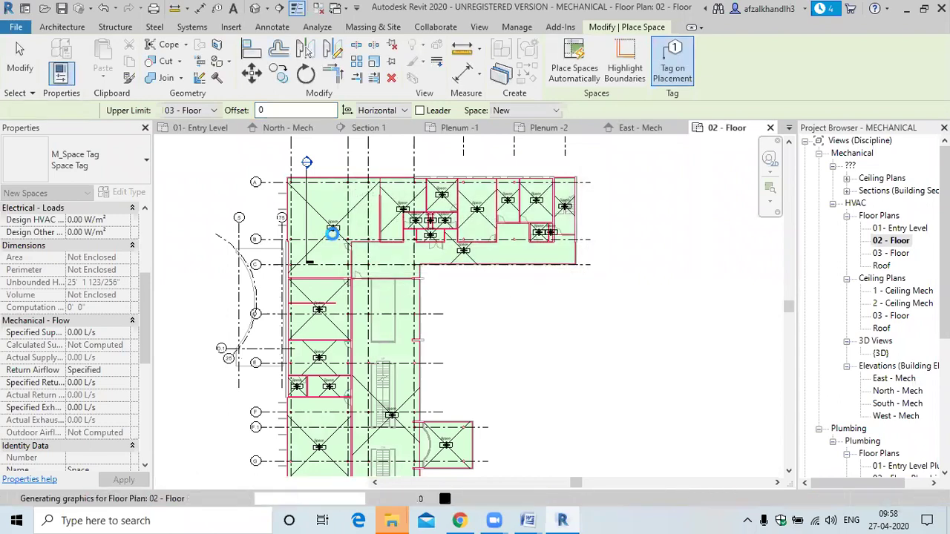
scroll(331, 233, "up", 2)
key("Escape")
key("Escape")
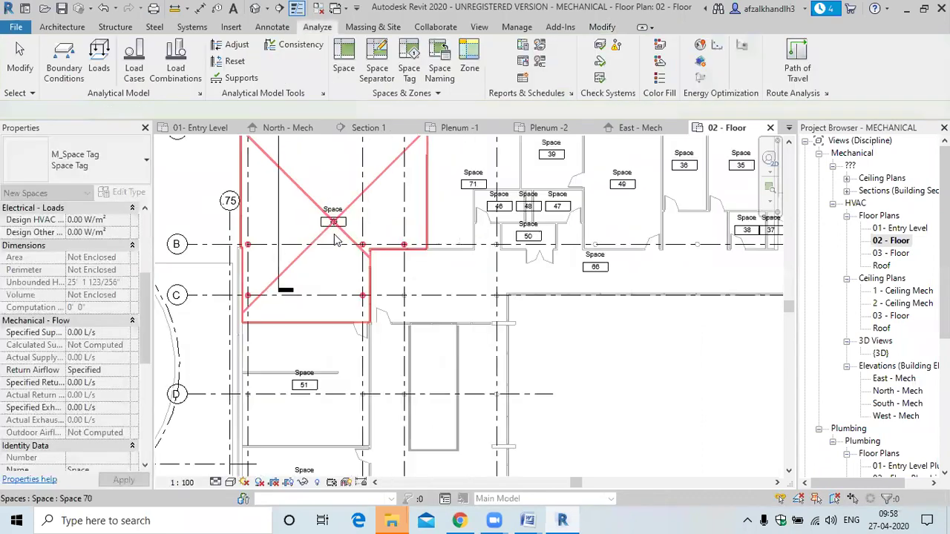
Inspect the tagged spaces on the 02 - Floor plan and undo their automatic placement
scroll(504, 254, "down", 1)
scroll(502, 222, "up", 4)
scroll(487, 225, "down", 5)
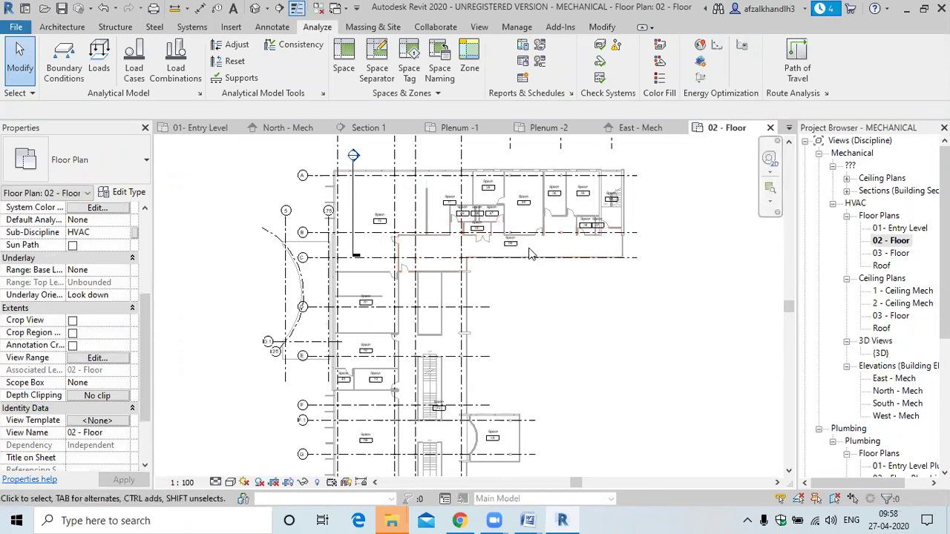
scroll(451, 237, "up", 3)
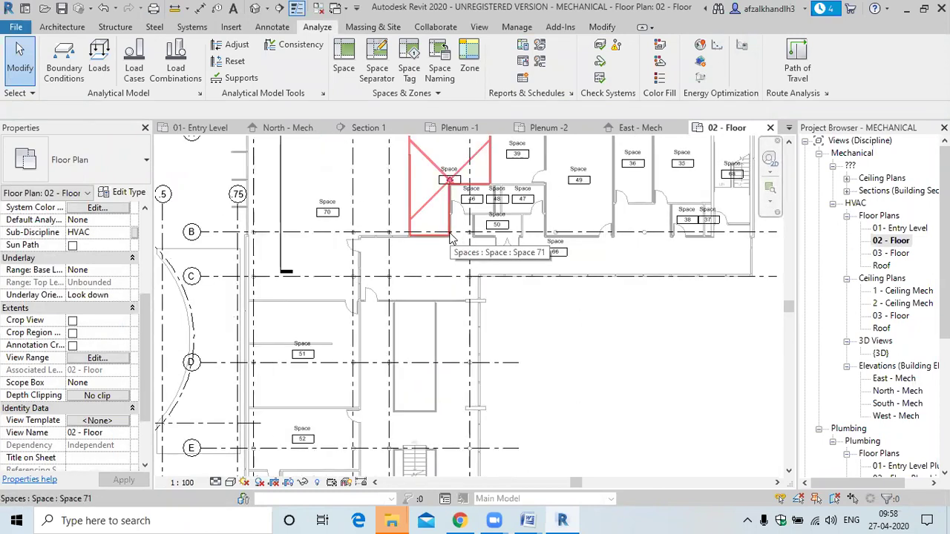
scroll(450, 241, "down", 2)
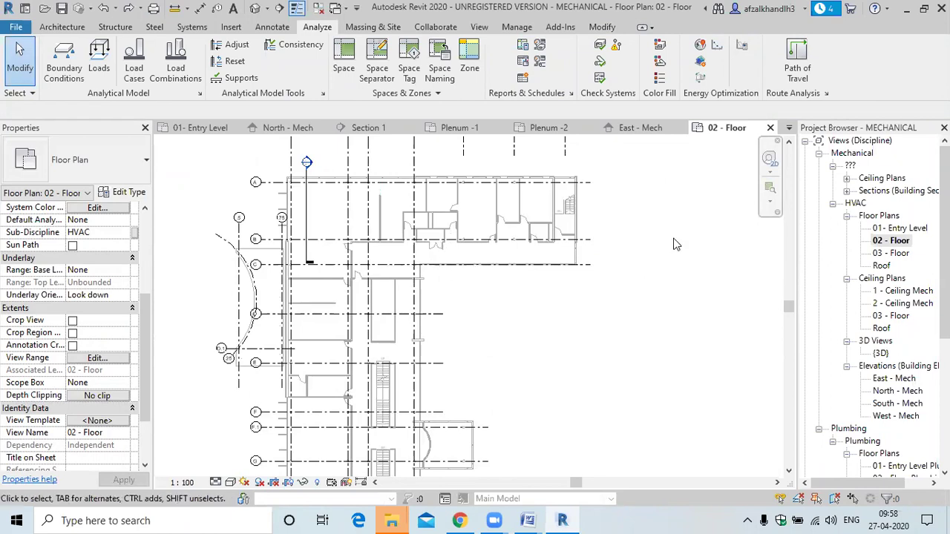
Create tagged spaces automatically throughout the 02 - Floor plan, using 03 - Floor as upper limit and an offset of 0
left_click(891, 242)
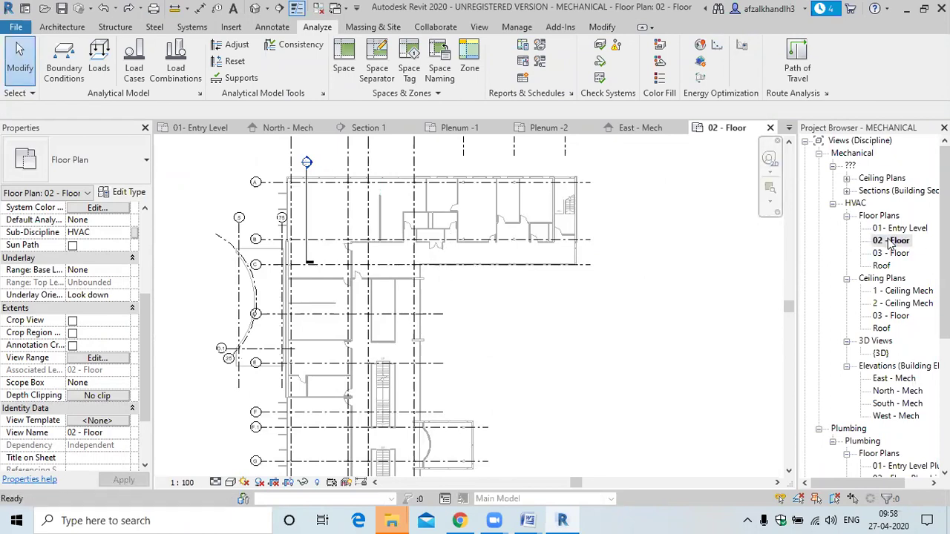
left_click(343, 70)
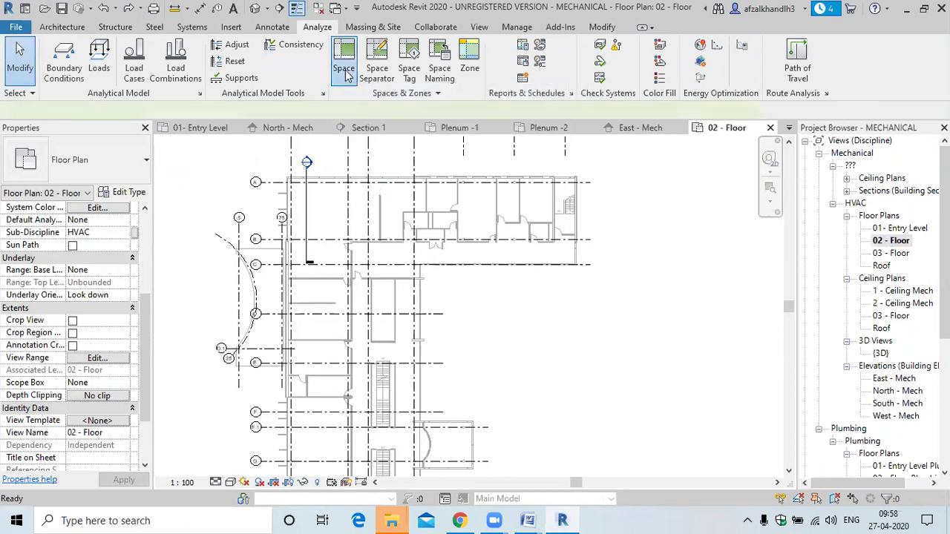
left_click(200, 111)
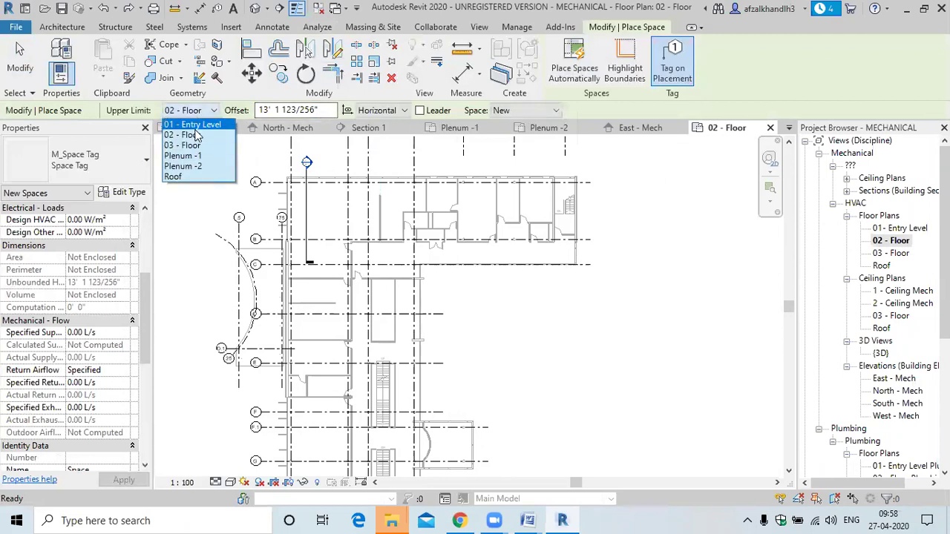
left_click(196, 146)
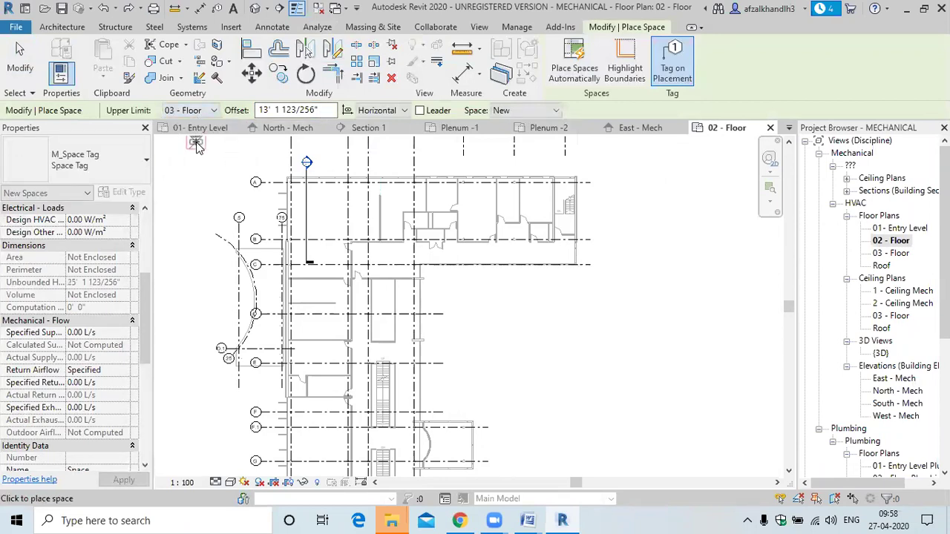
left_click(269, 110)
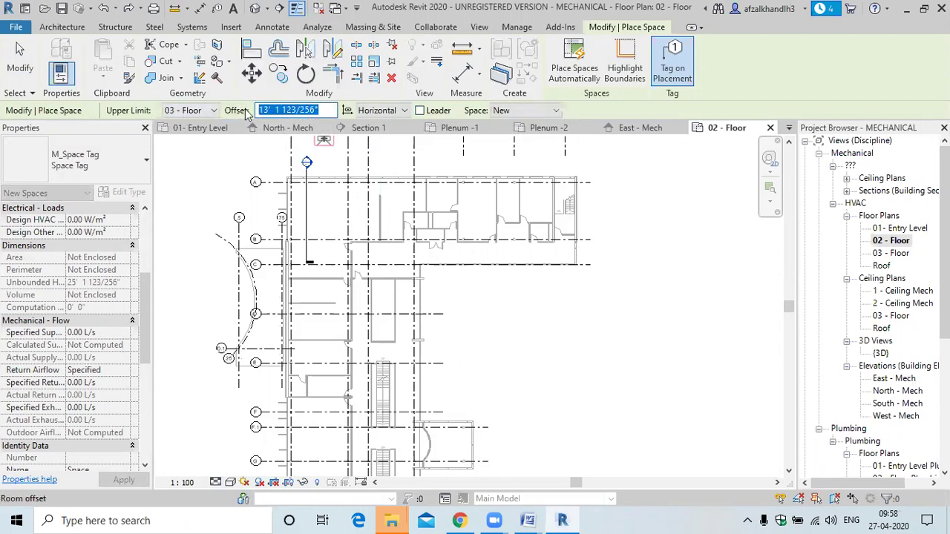
type("0")
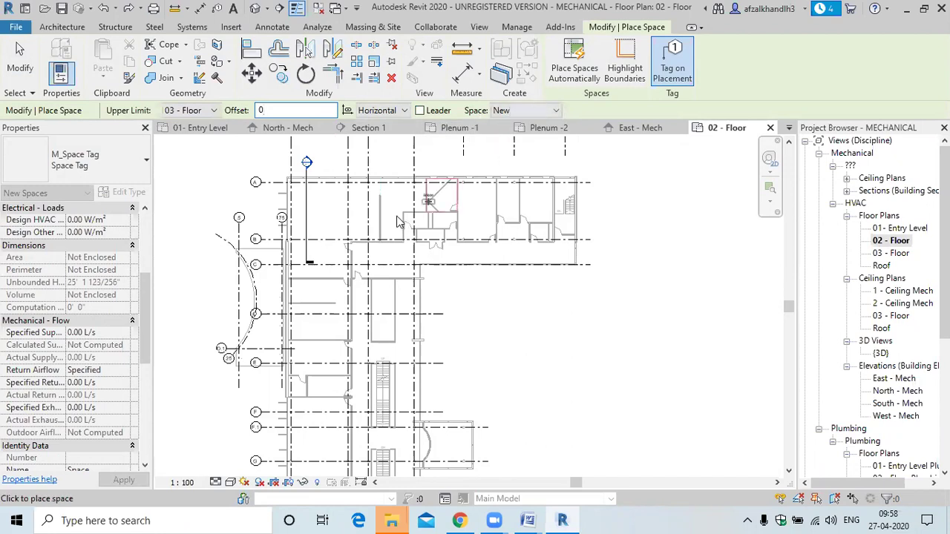
left_click(572, 75)
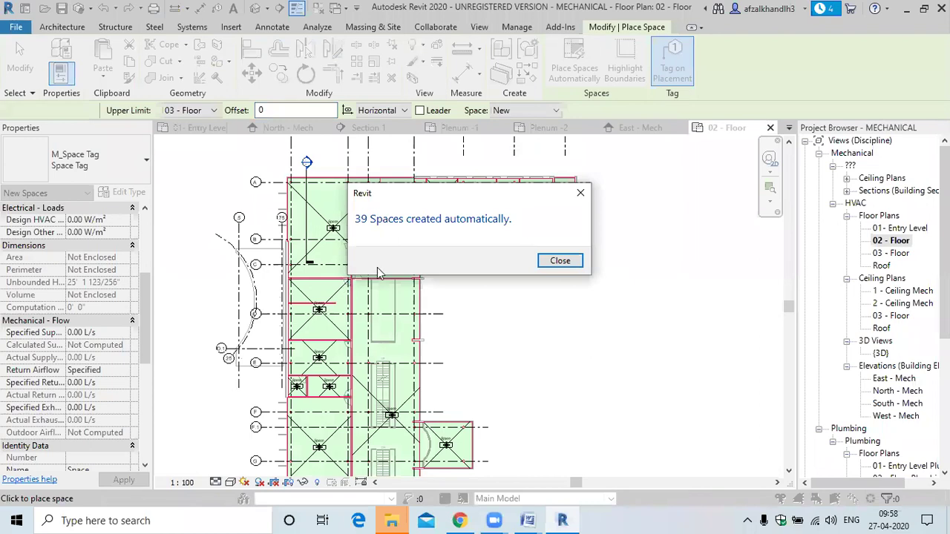
left_click(579, 261)
key("Escape")
key("Escape")
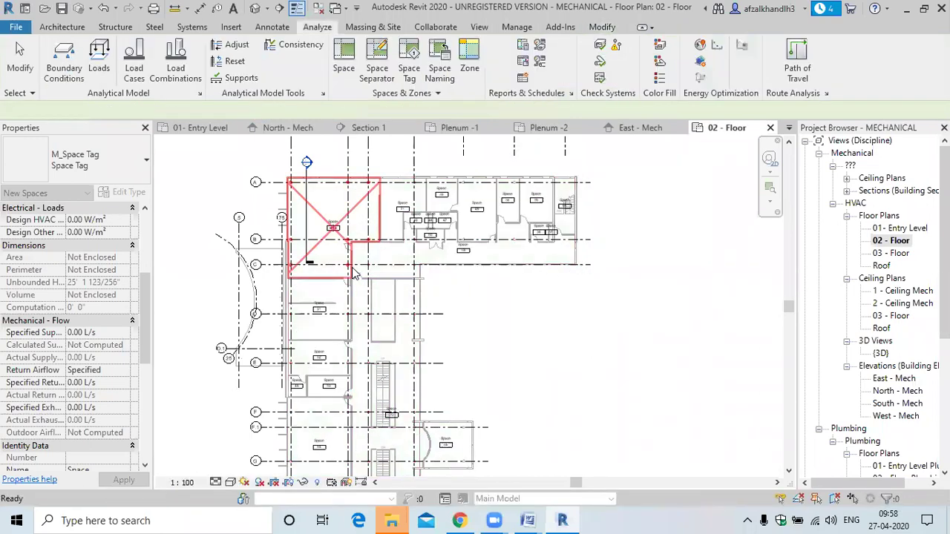
Check the space tags on the plan and view the floor and plenum levels in the North - Mech elevation
scroll(356, 234, "up", 2)
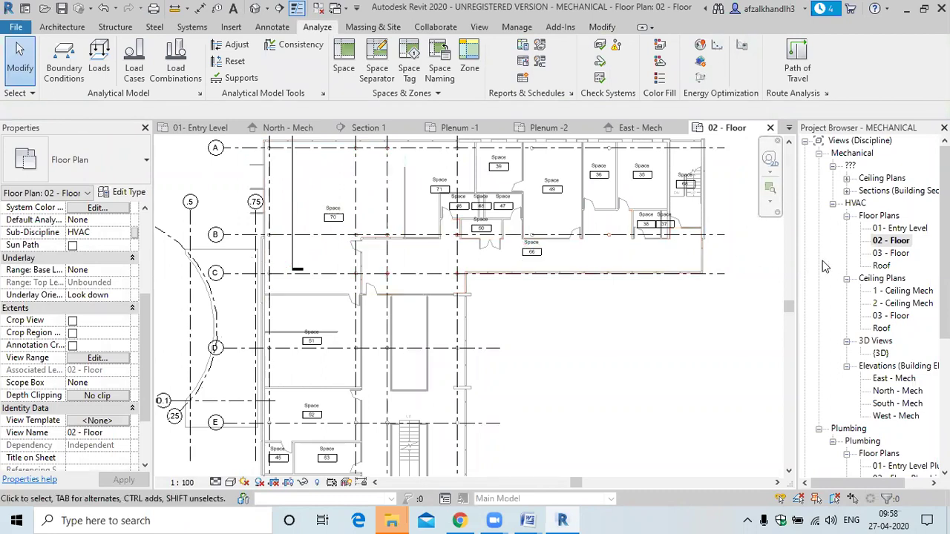
scroll(887, 249, "down", 2)
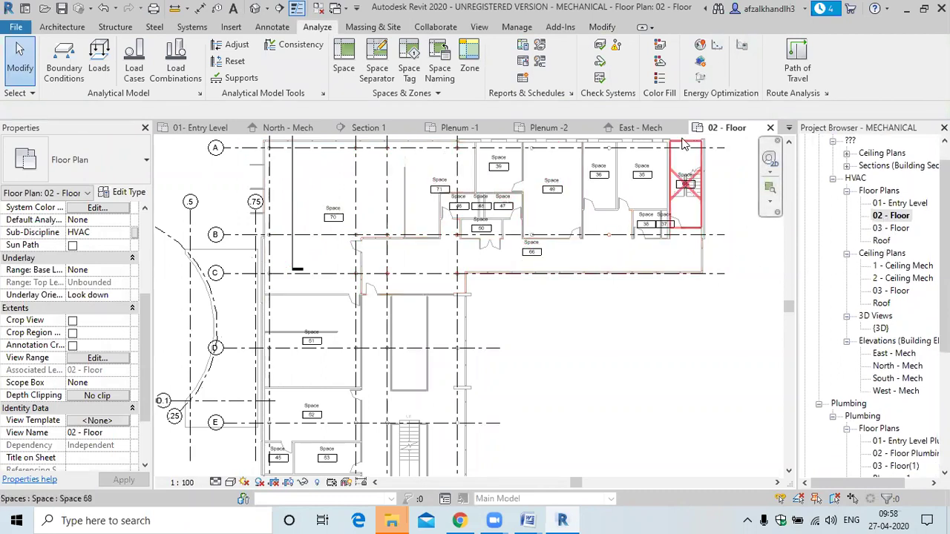
left_click(300, 129)
scroll(542, 296, "down", 2)
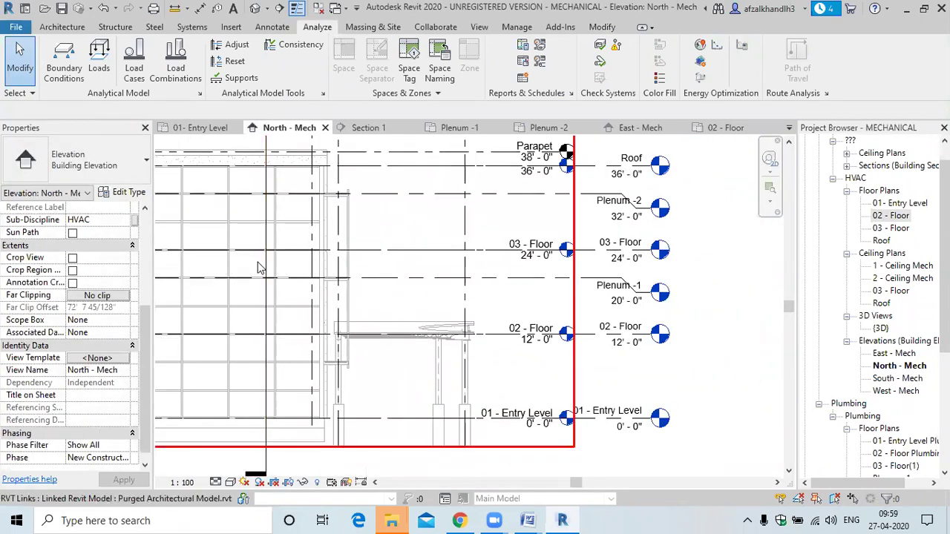
Open the floor plan of the Plenum -1 level from its level line in the North - Mech elevation
left_click(599, 289)
right_click(600, 289)
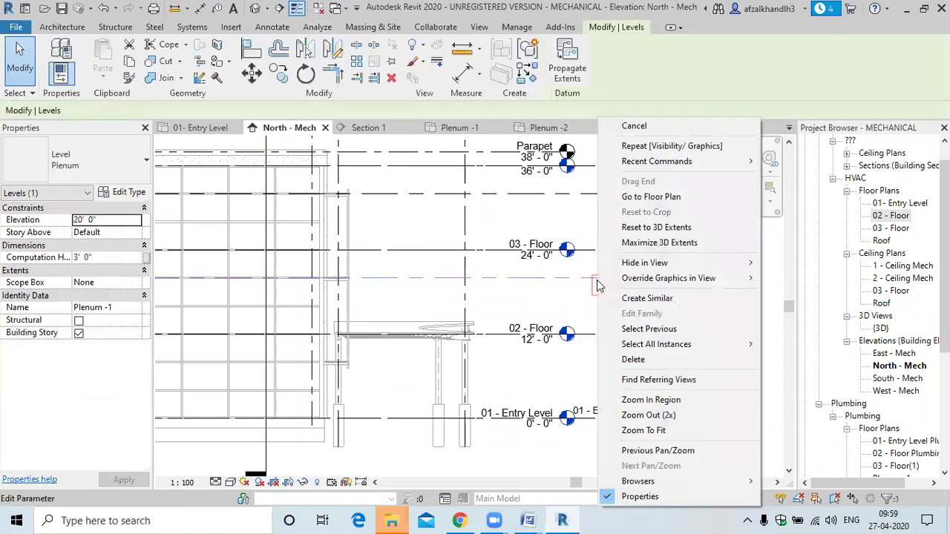
left_click(633, 198)
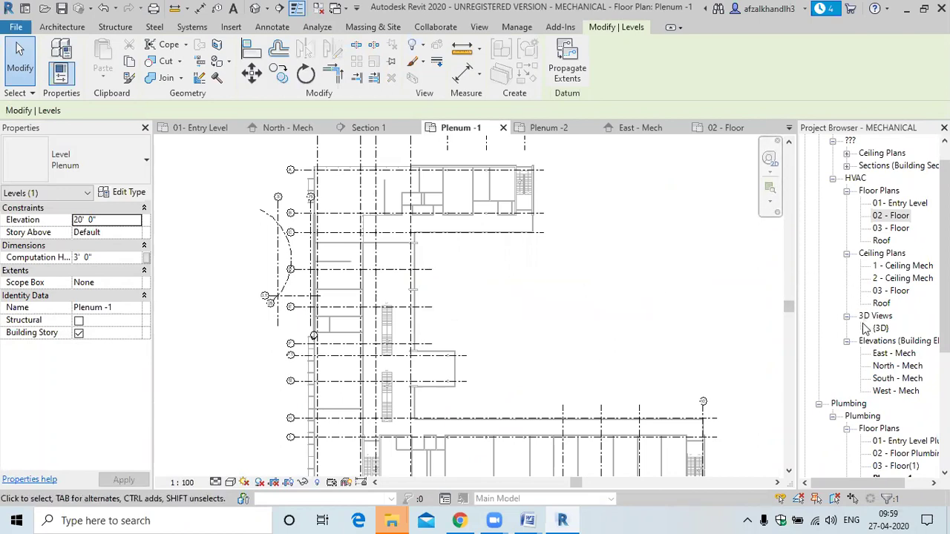
Assign the Plenum -1 and Plenum -2 floor plans to the Mechanical discipline and the HVAC sub-discipline
scroll(873, 290, "up", 2)
scroll(883, 296, "down", 10)
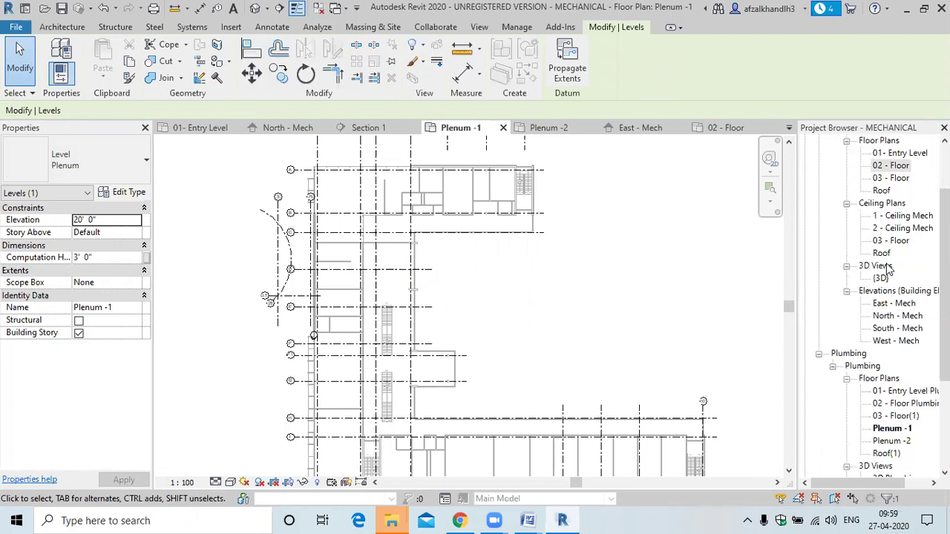
left_click(905, 362)
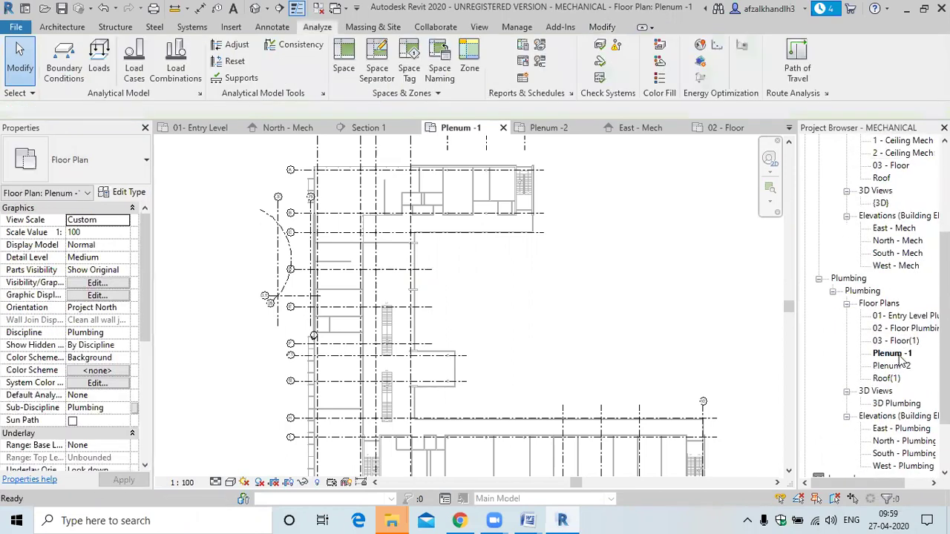
left_click(899, 355)
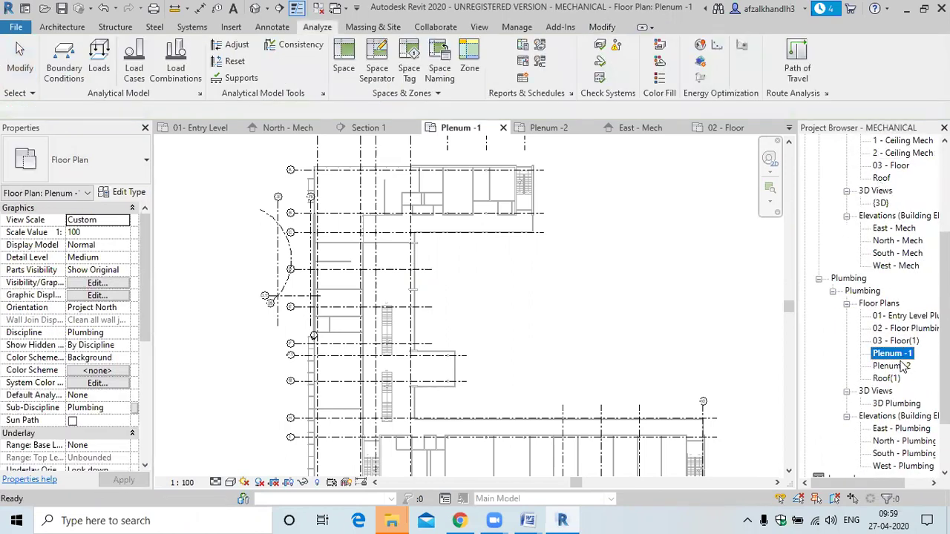
left_click(904, 367, "ctrl")
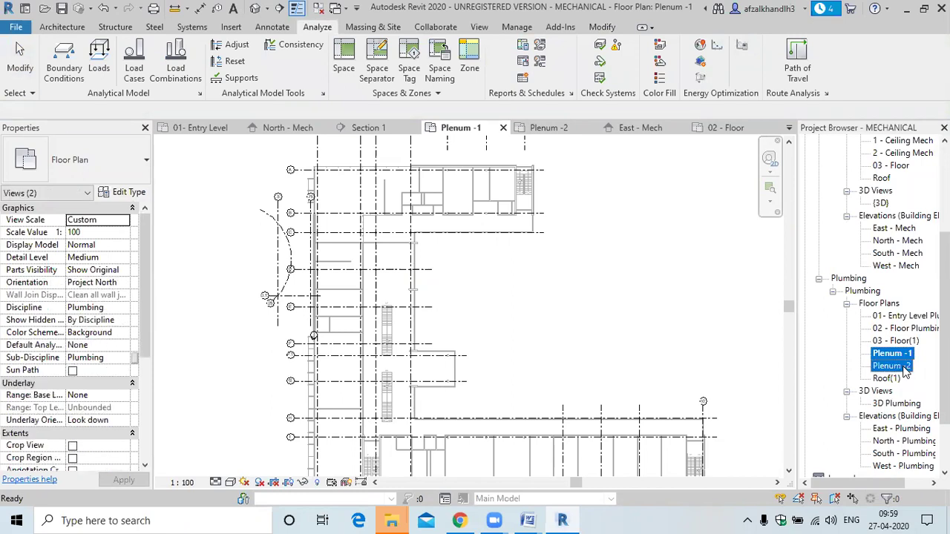
left_click(123, 308)
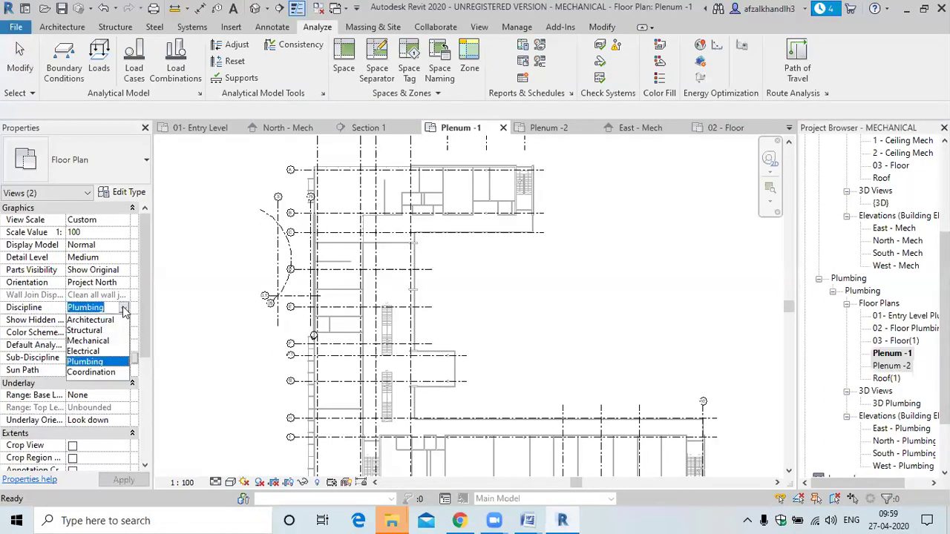
left_click(99, 342)
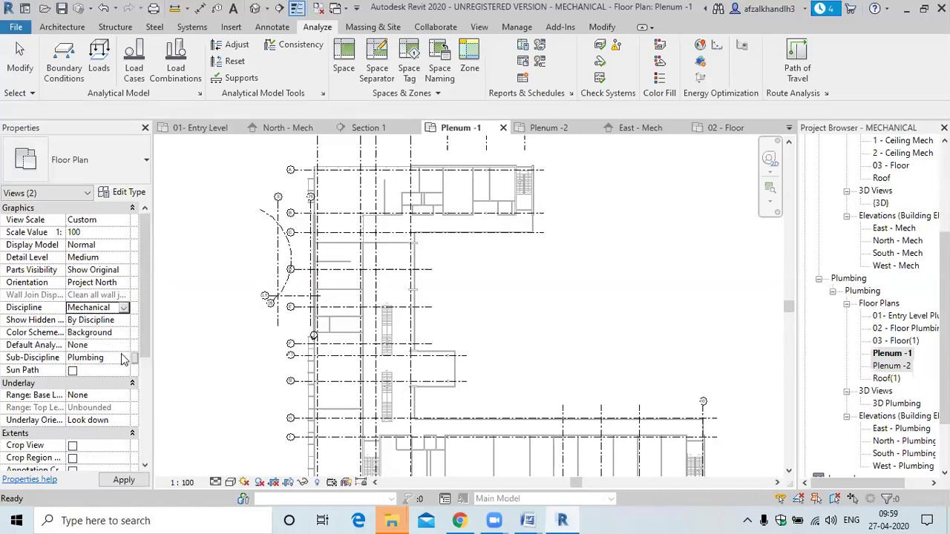
left_click(123, 357)
left_click(101, 368)
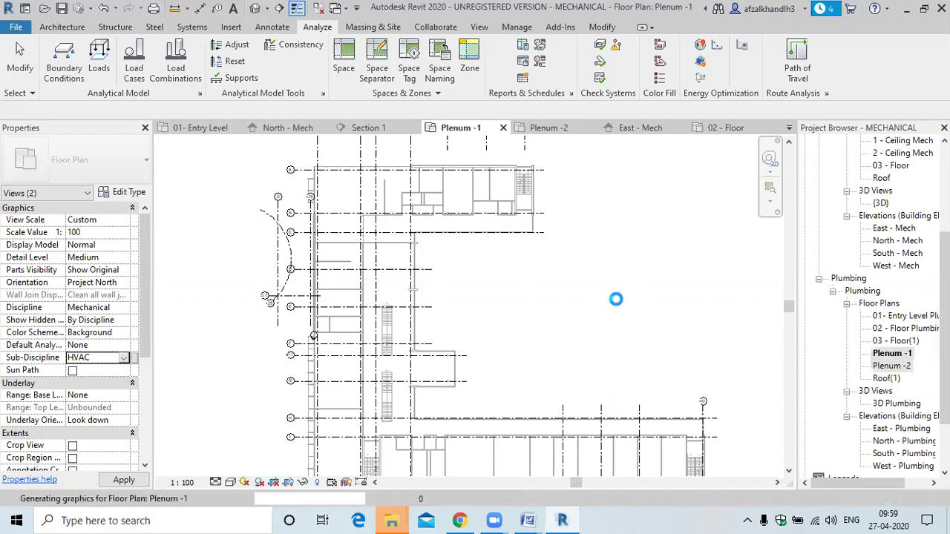
left_click(616, 305)
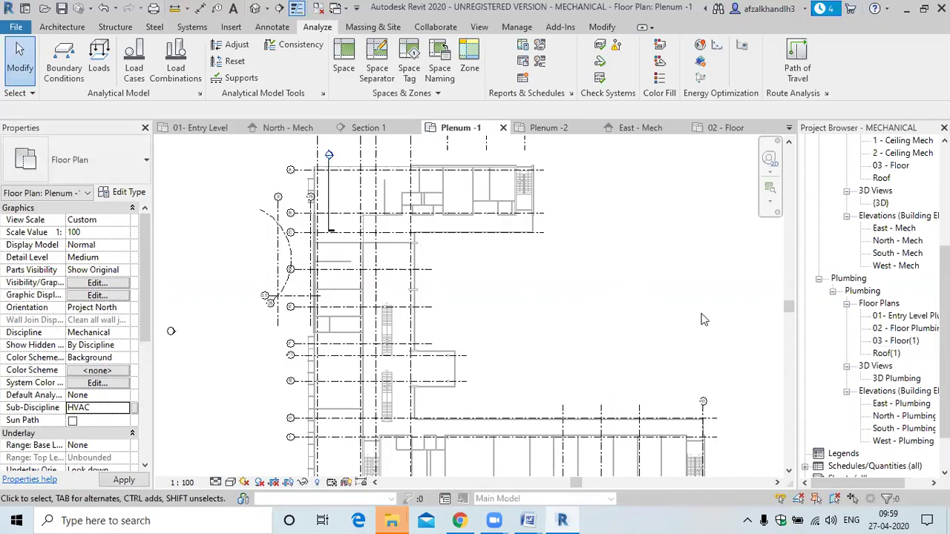
scroll(909, 259, "up", 3)
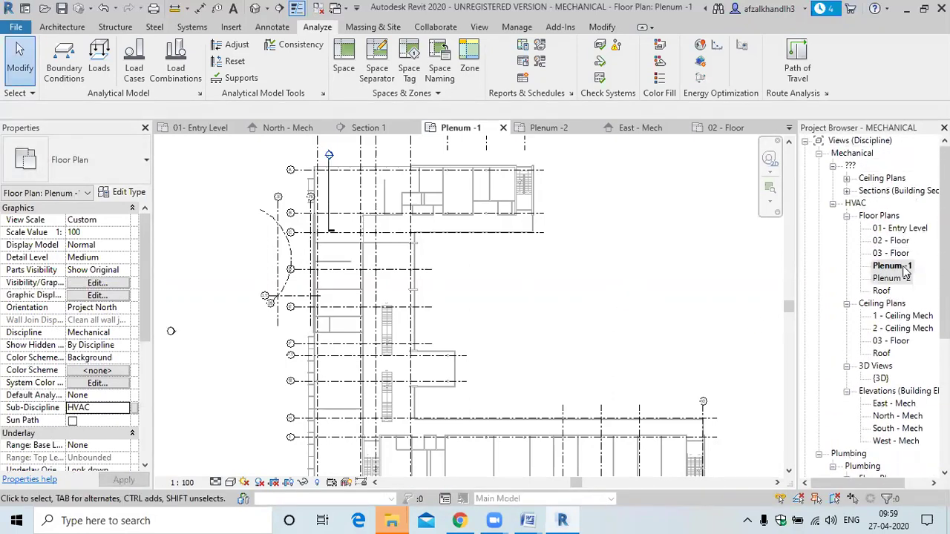
left_click(523, 276)
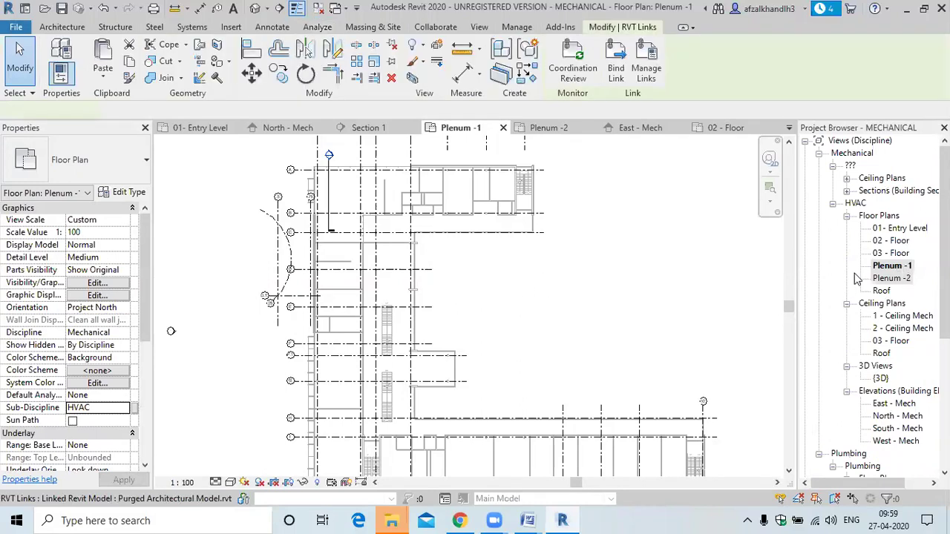
left_click(877, 267)
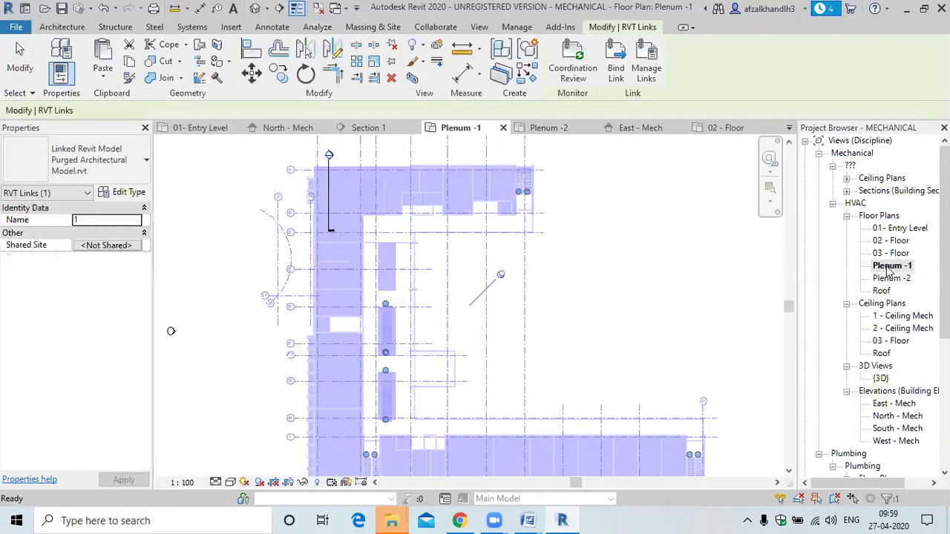
left_click(583, 307)
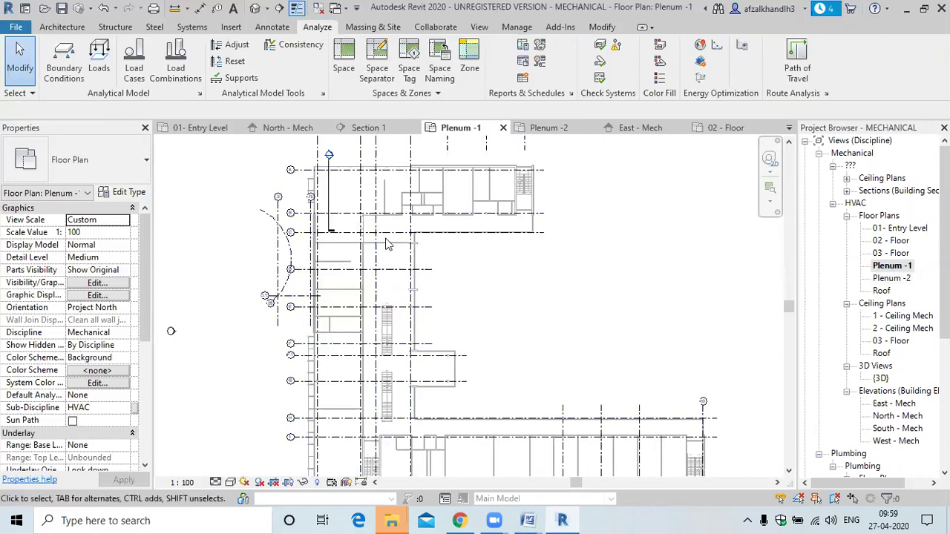
Create tagged spaces automatically throughout the Plenum -1 plan, using 03 - Floor as upper limit and an offset of 0
scroll(334, 215, "up", 1)
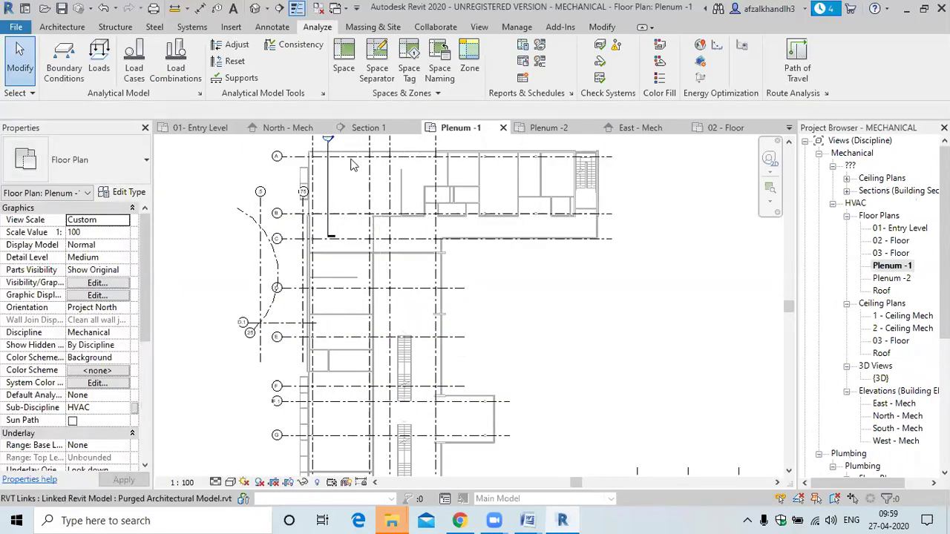
middle_click_drag(363, 185, 354, 200)
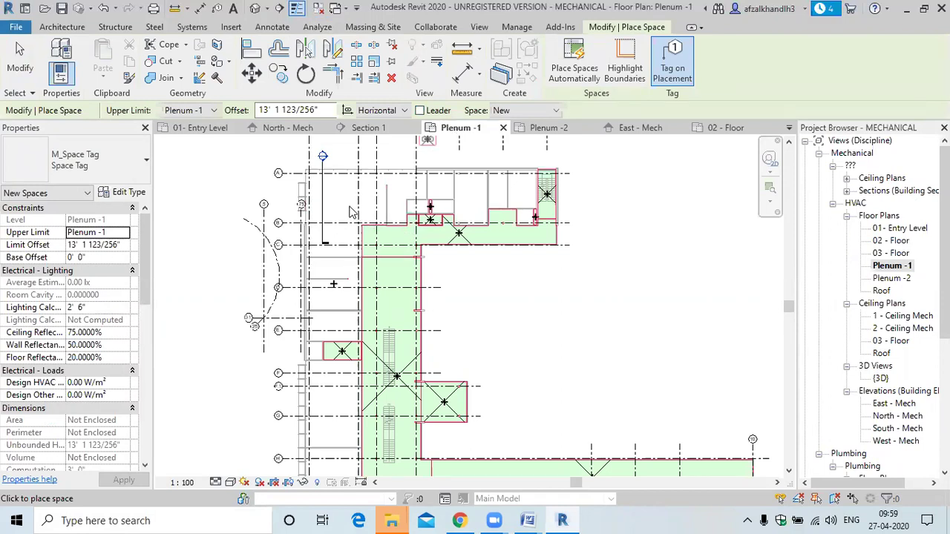
scroll(357, 199, "up", 2)
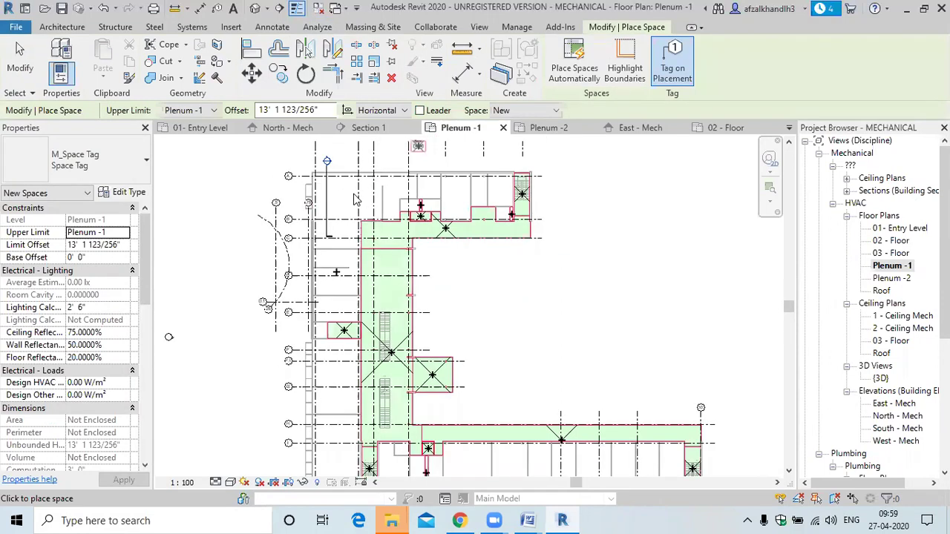
left_click(205, 113)
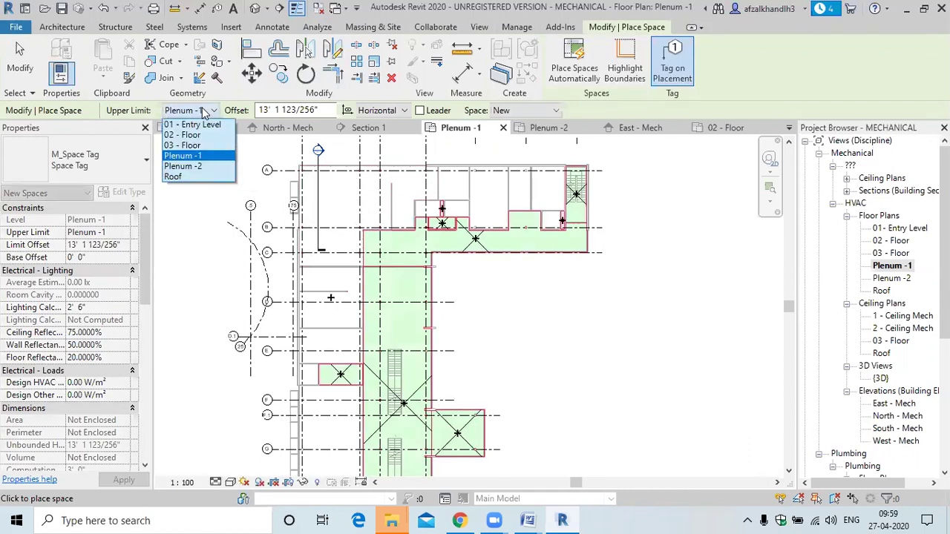
left_click(194, 147)
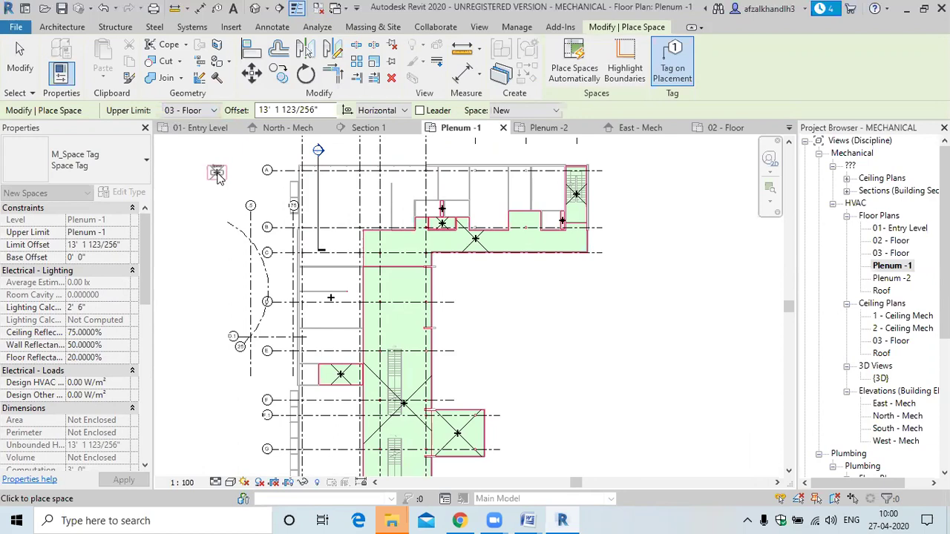
left_click(282, 110)
type("0")
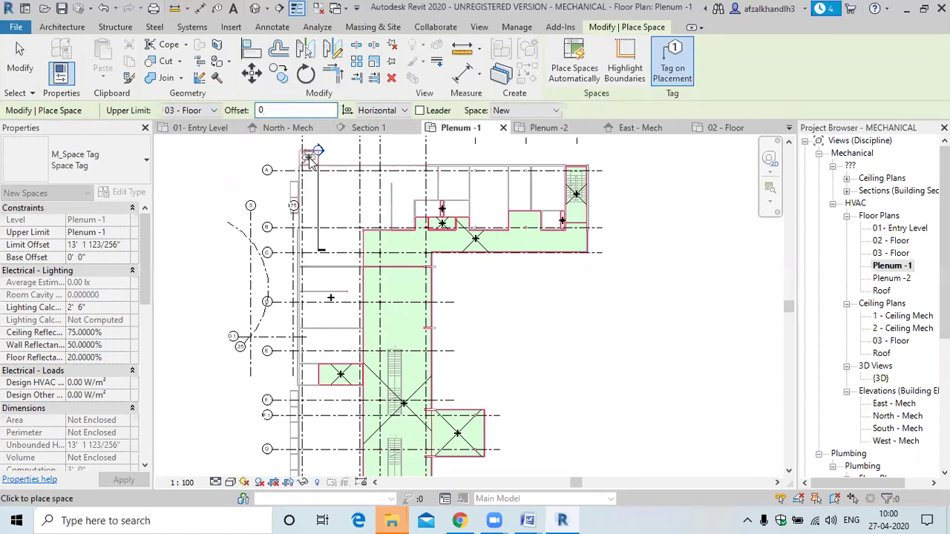
left_click(574, 66)
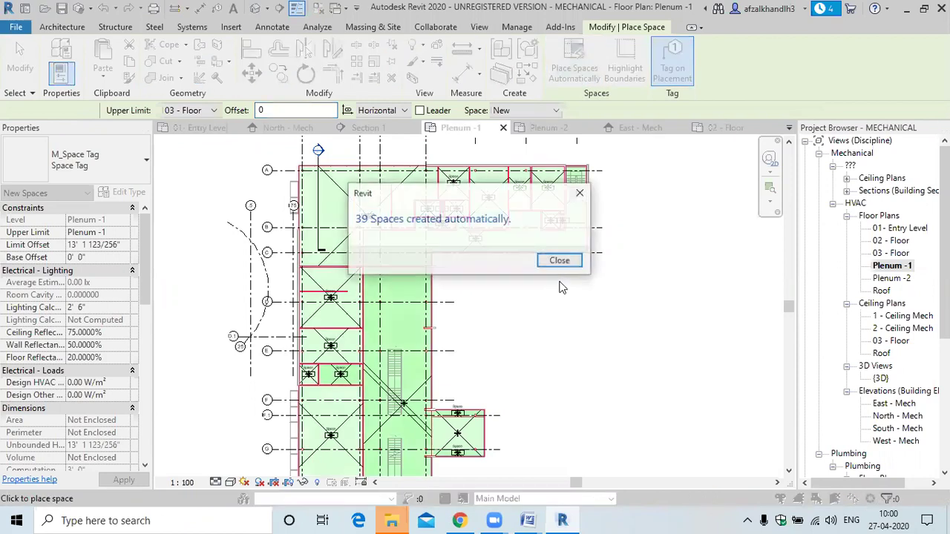
left_click(558, 262)
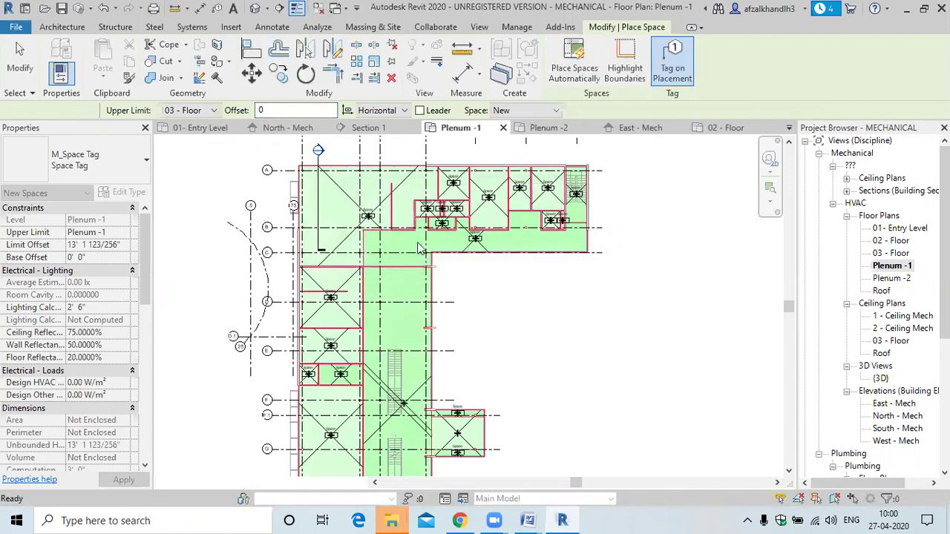
scroll(345, 208, "up", 2)
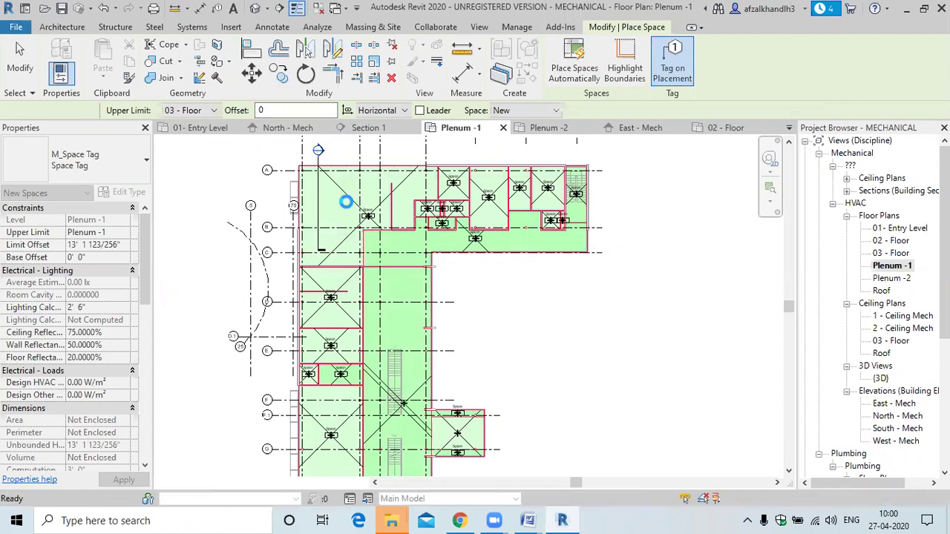
key("Escape")
key("Escape")
Check the space tags on the Plenum -1 plan and open the Section 1 view from its section line
scroll(494, 230, "up", 2)
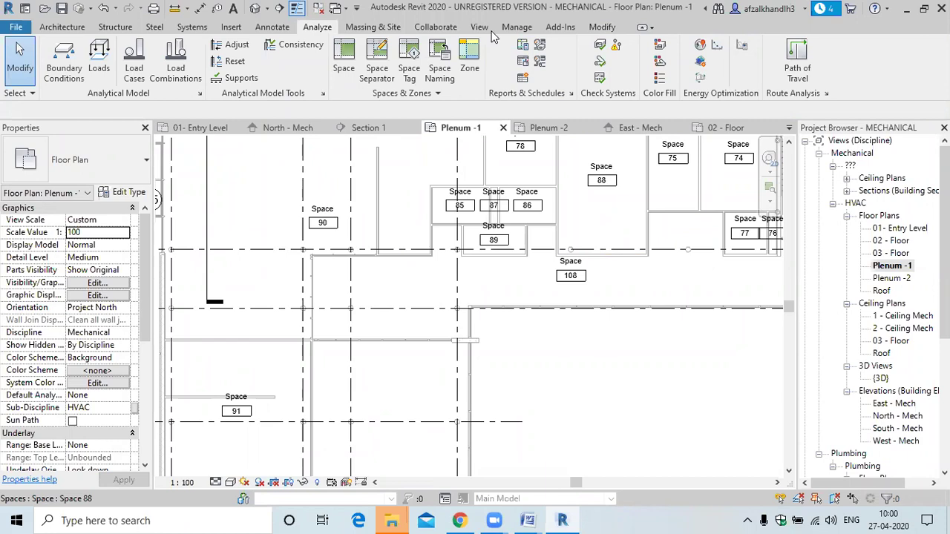
scroll(450, 266, "down", 3)
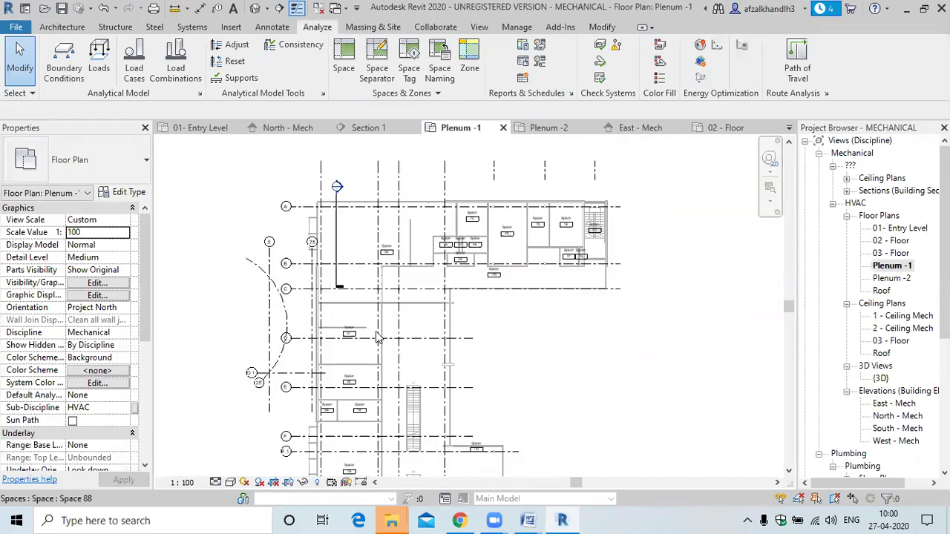
scroll(322, 247, "up", 1)
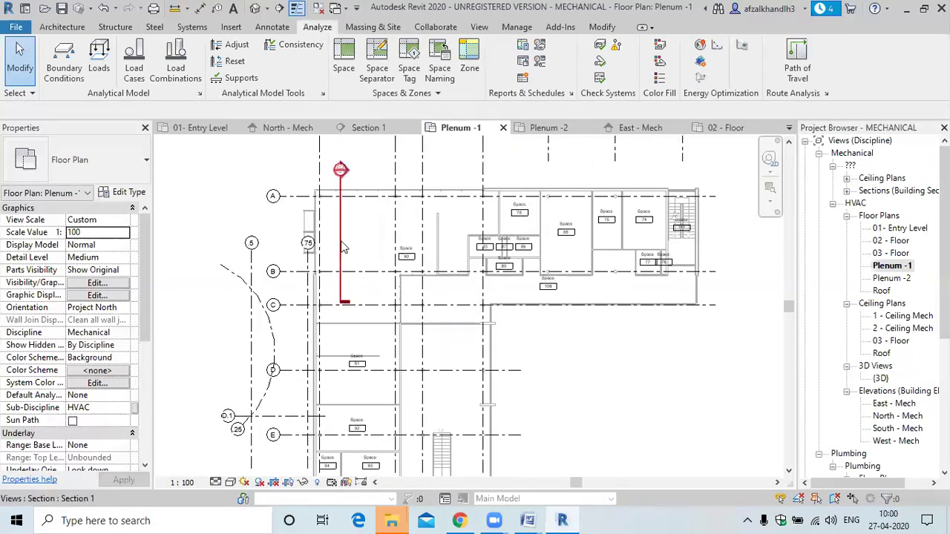
left_click(340, 247)
right_click(341, 246)
left_click(372, 223)
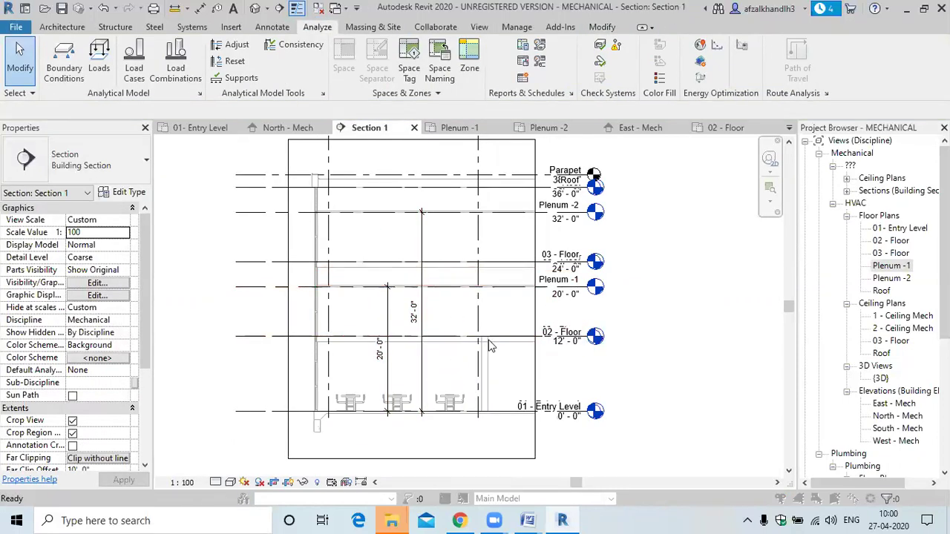
Turn on the Interior and Reference subcategories of Spaces in the visibility settings of the Section 1 view
key("v")
key("g")
scroll(263, 291, "down", 10)
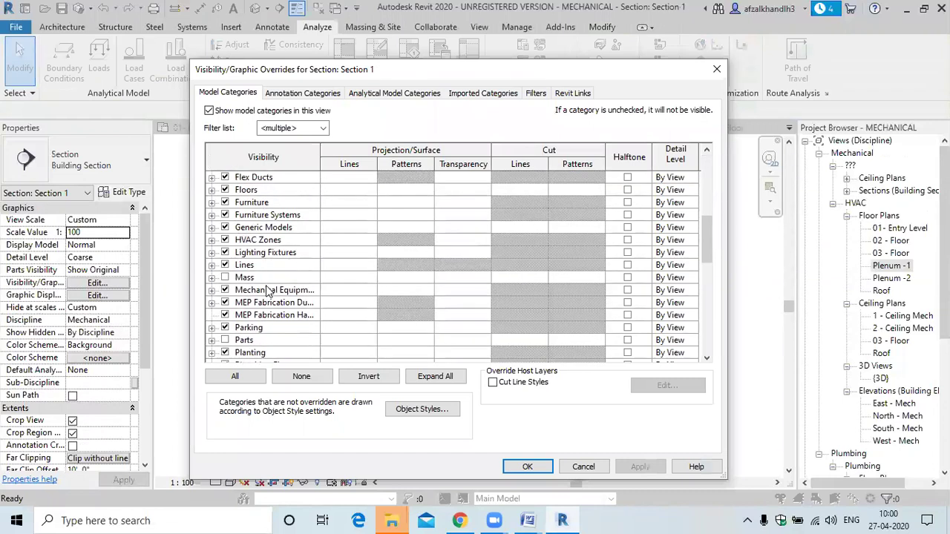
scroll(267, 294, "down", 1)
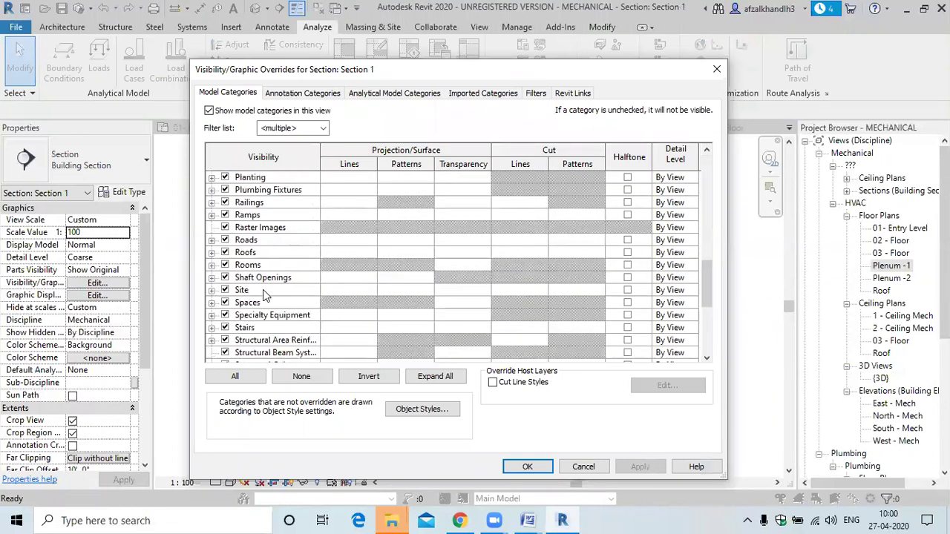
left_click(212, 302)
left_click(261, 327)
left_click(266, 340)
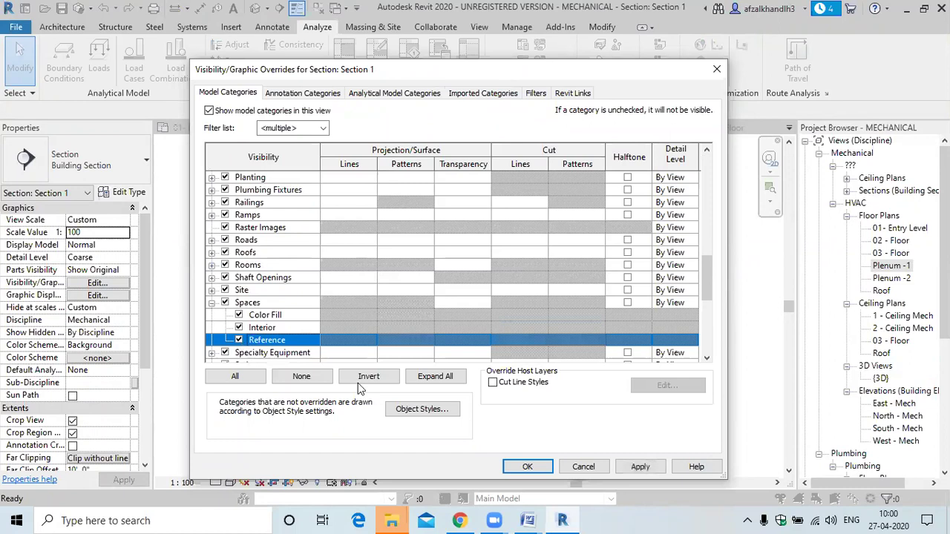
left_click(640, 466)
left_click(528, 466)
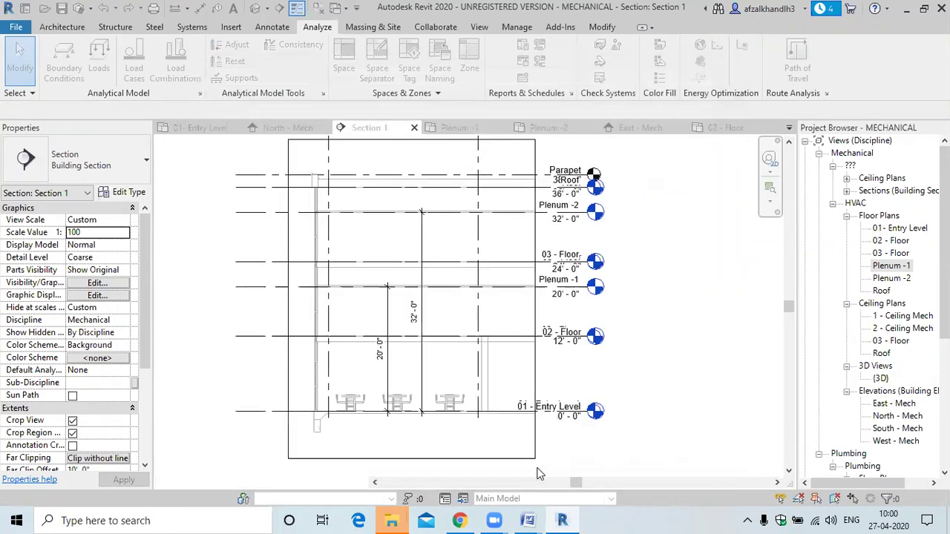
Examine how the spaces fill the heights between the entry, floor and plenum levels in Section 1
scroll(465, 305, "up", 2)
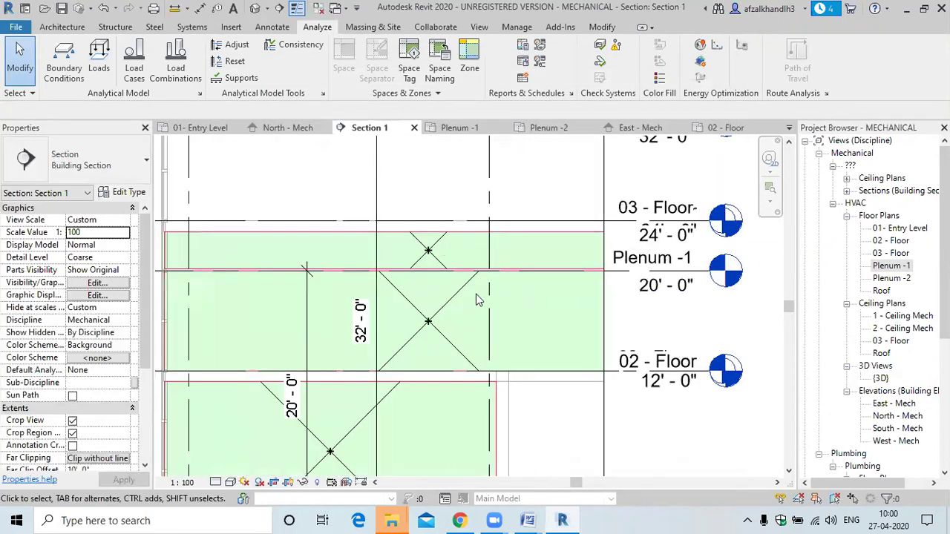
scroll(479, 300, "down", 3)
scroll(401, 365, "up", 2)
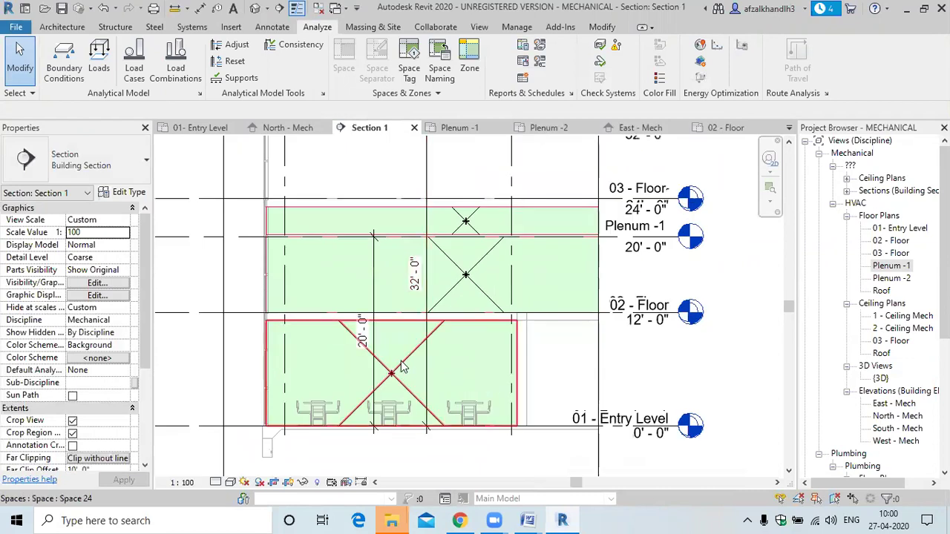
scroll(407, 364, "up", 1)
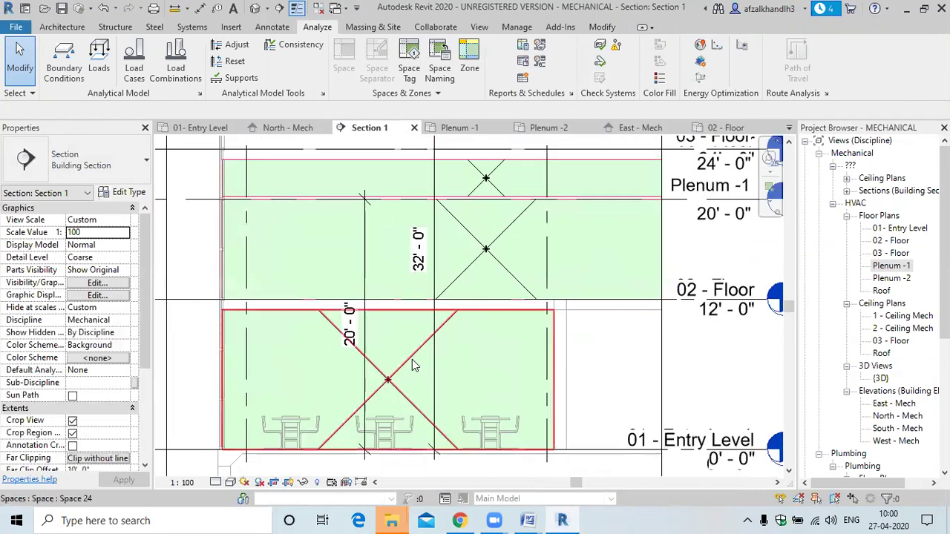
scroll(517, 298, "down", 2)
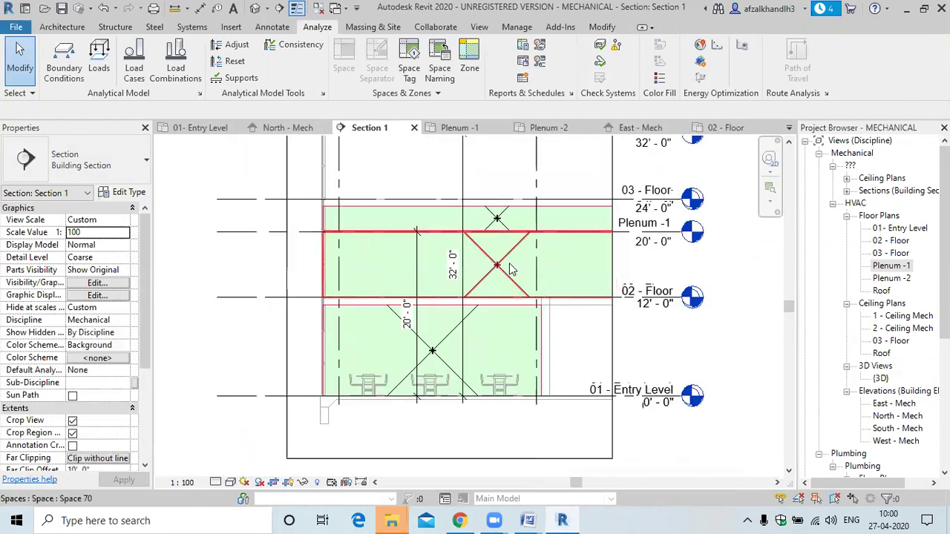
Inspect the spaces between 02 - Floor and 03 - Floor in Section 1, checking the level and limits of the Plenum -1 space
scroll(511, 272, "up", 1)
scroll(464, 281, "down", 1)
scroll(464, 282, "up", 2)
left_click(465, 281)
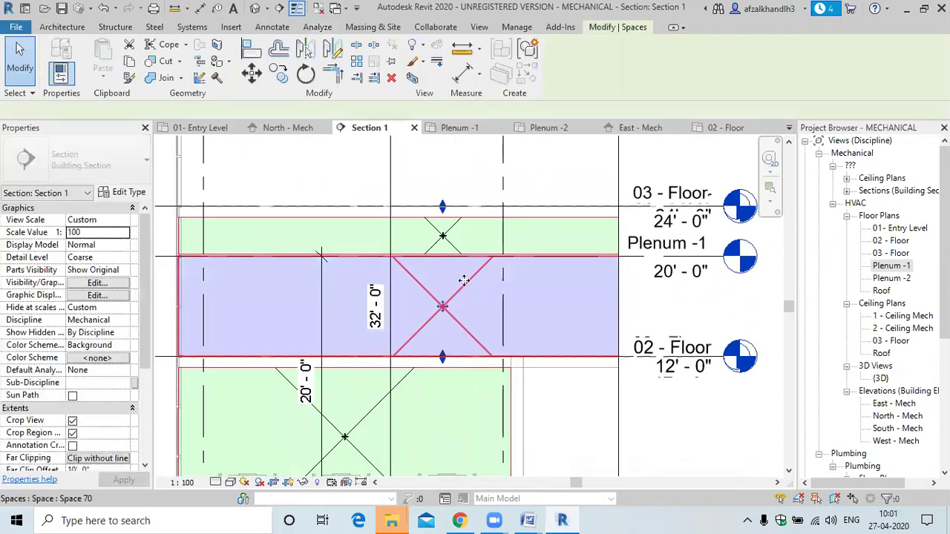
scroll(457, 251, "up", 1)
left_click(457, 250)
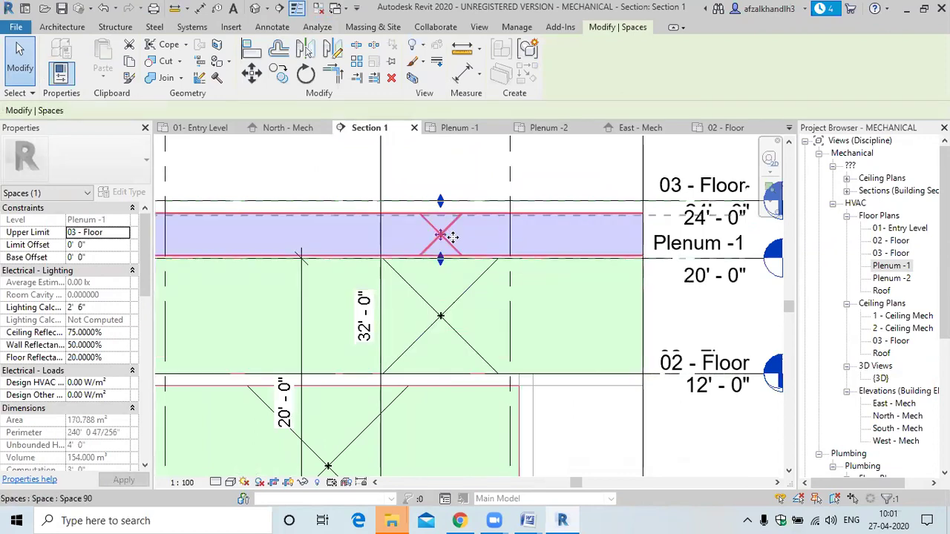
scroll(443, 236, "down", 2)
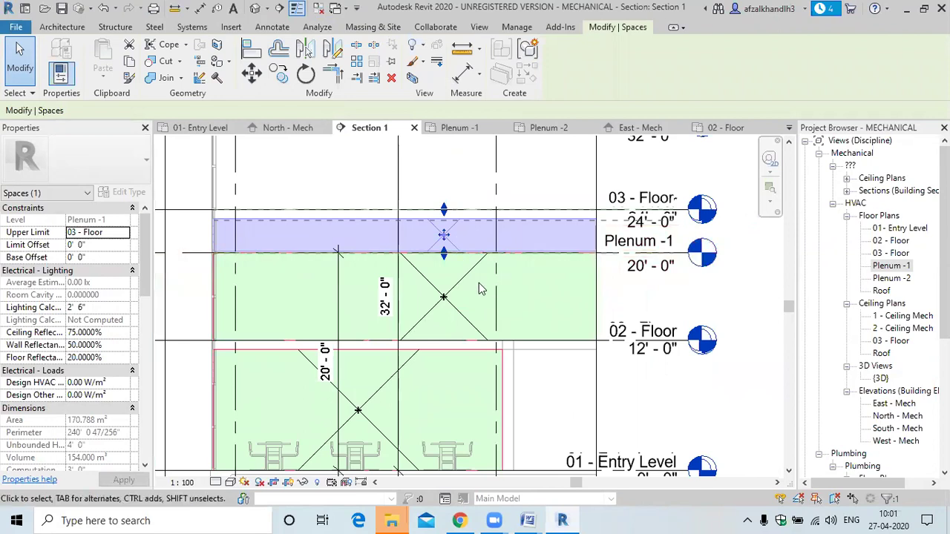
scroll(445, 256, "up", 2)
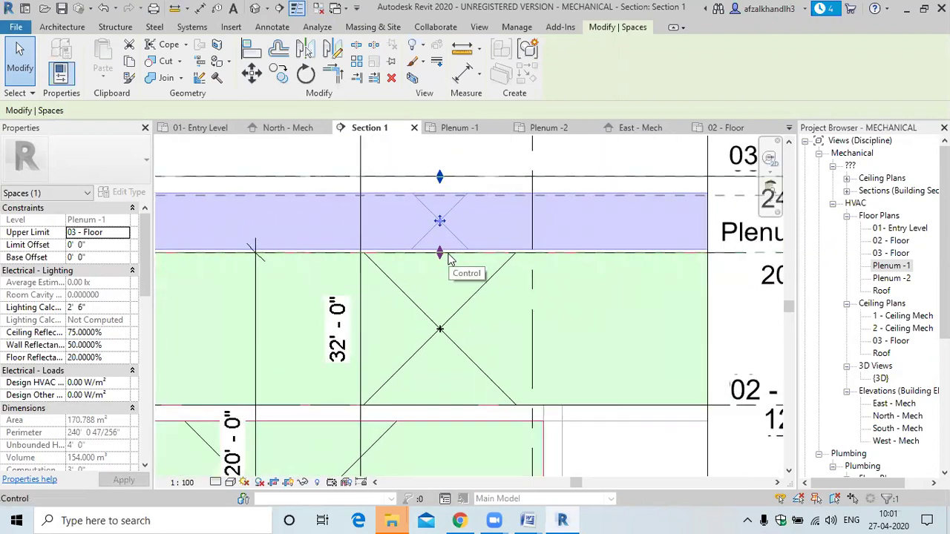
scroll(475, 246, "down", 5)
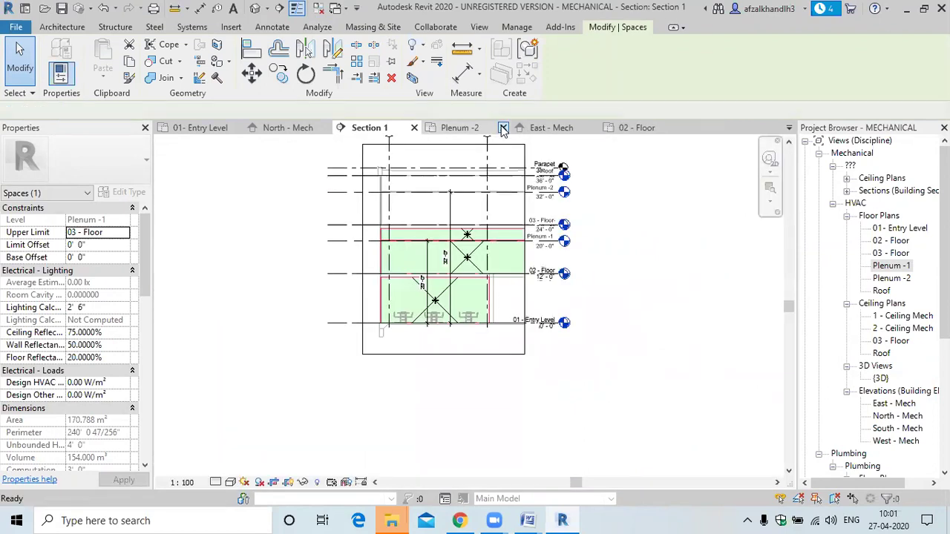
Close the Plenum -1, Plenum -2, East - Mech and 02 - Floor views, keeping Section 1 open
left_click(502, 128)
left_click(503, 127)
left_click(502, 128)
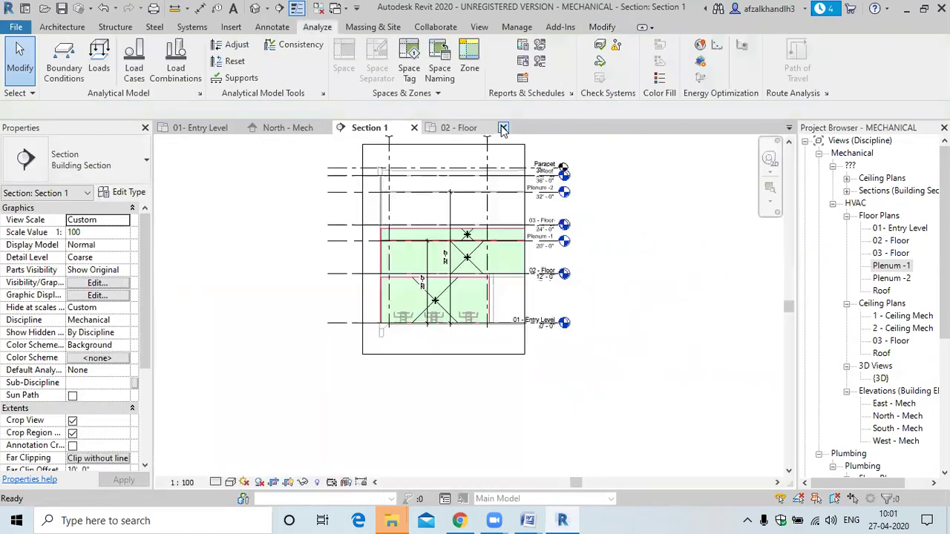
left_click(502, 127)
Look over the levels in Section 1 and the North - Mech elevation, and switch to the 01- Entry Level plan
scroll(388, 167, "up", 4)
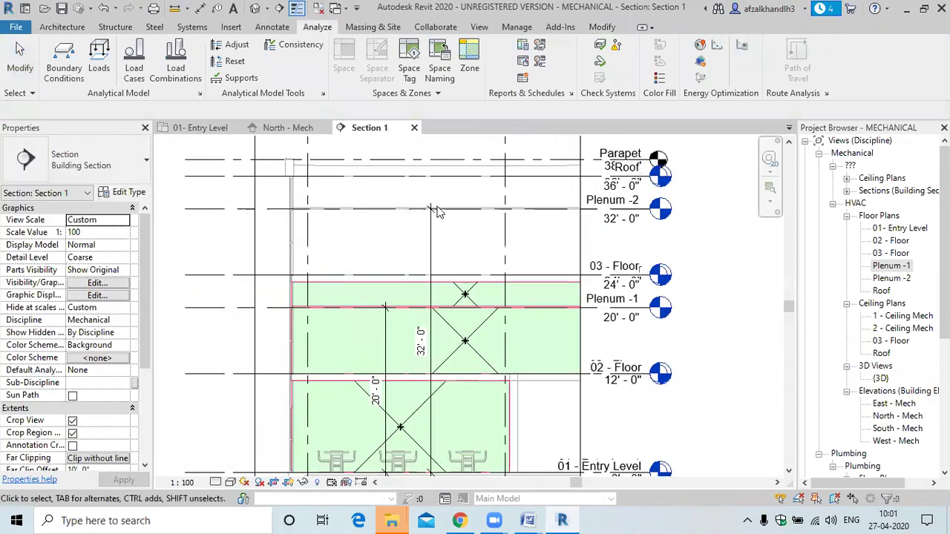
left_click(288, 131)
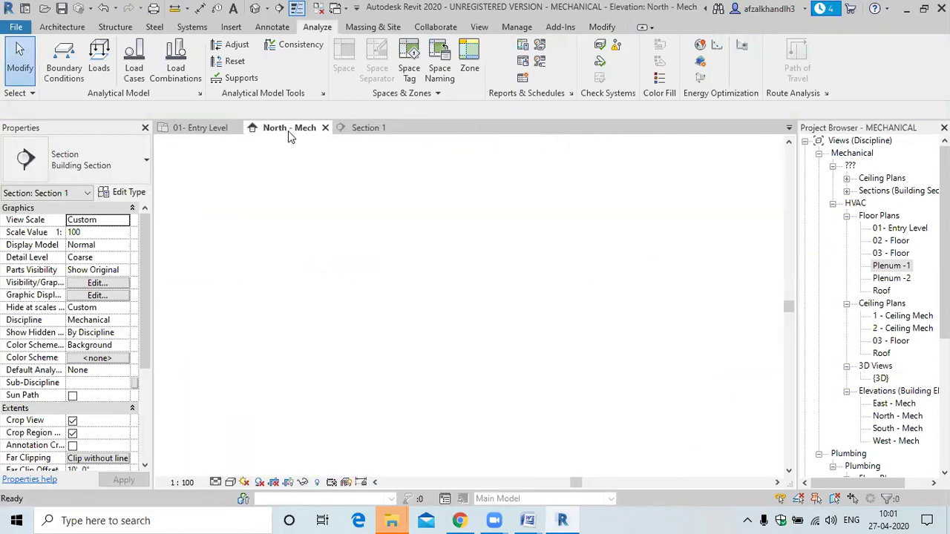
scroll(297, 282, "down", 2)
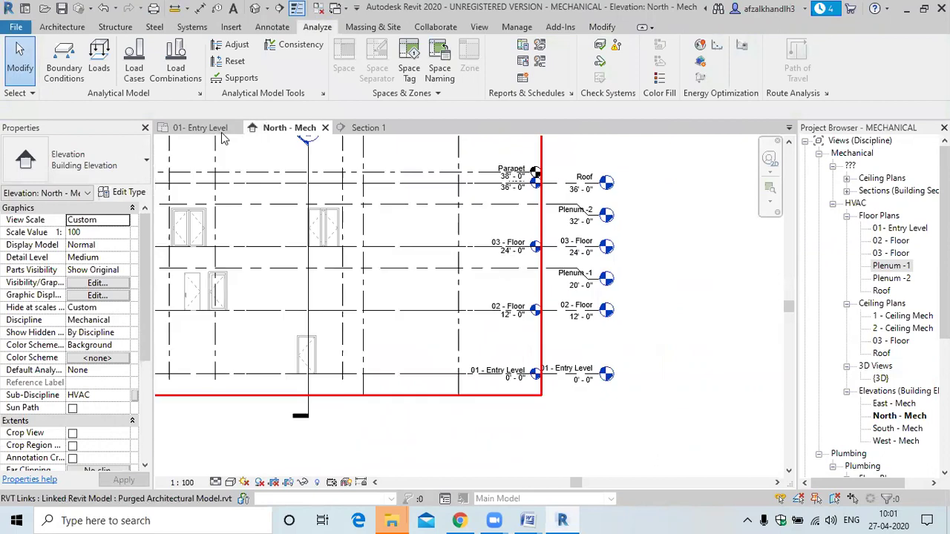
key("ctrl+Tab")
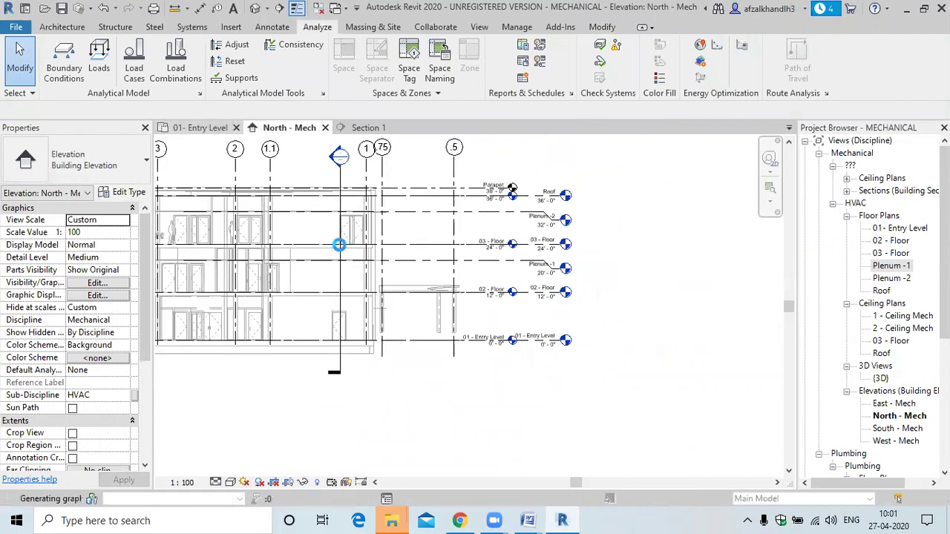
Switch to the Daily Topics Update document in Word, select the Space Naming topic, and return to Revit
mouse_move(531, 519)
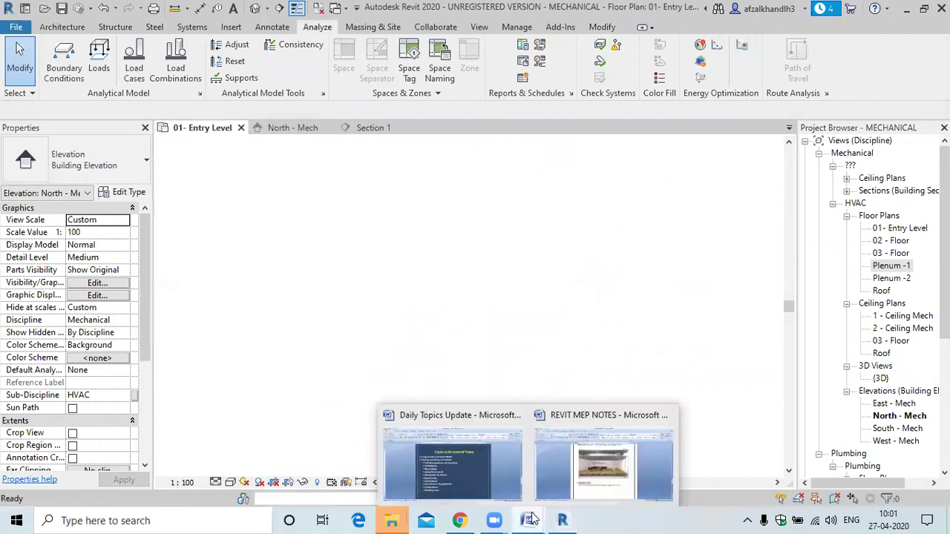
left_click(454, 468)
left_click_drag(279, 349, 356, 350)
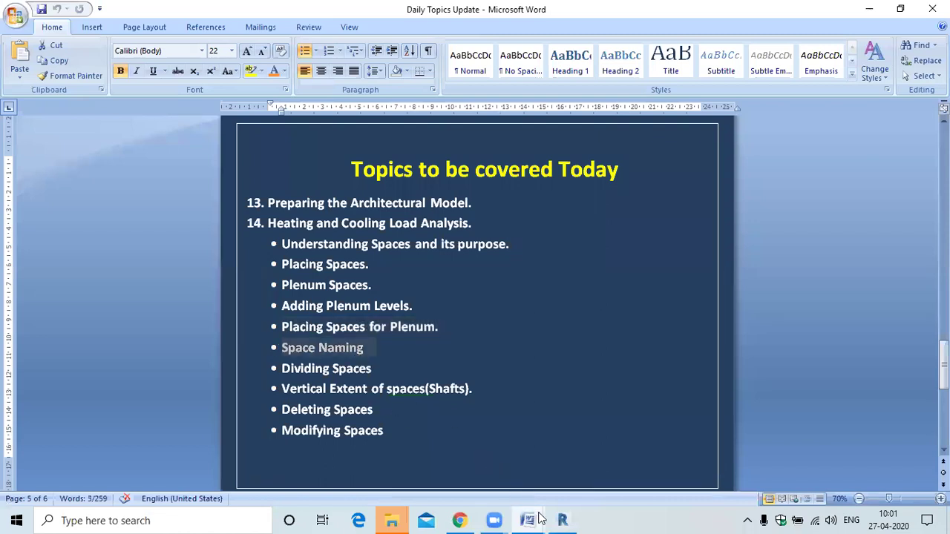
left_click(565, 519)
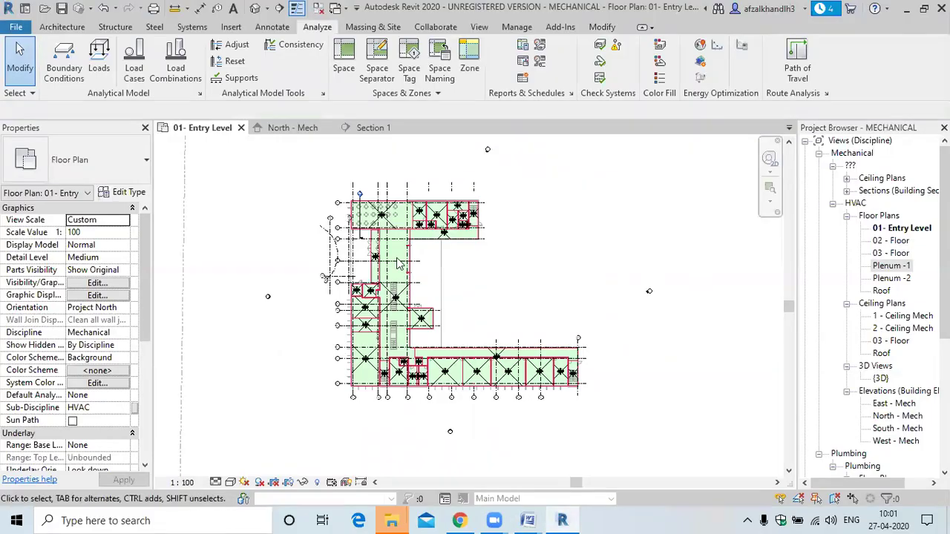
Run Space Naming to assign the architectural room names and numbers to the spaces on all levels, accepting the duplicate numbers
scroll(361, 219, "up", 4)
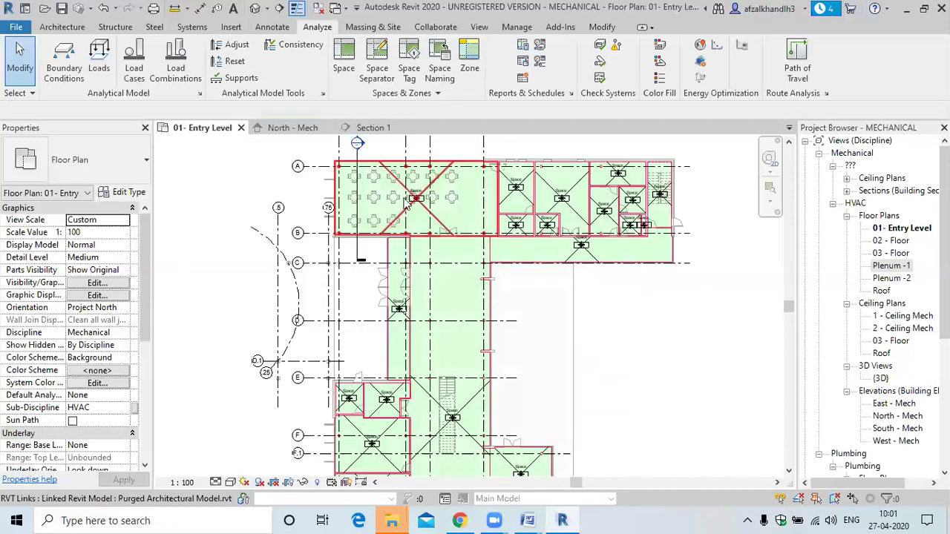
scroll(445, 197, "up", 2)
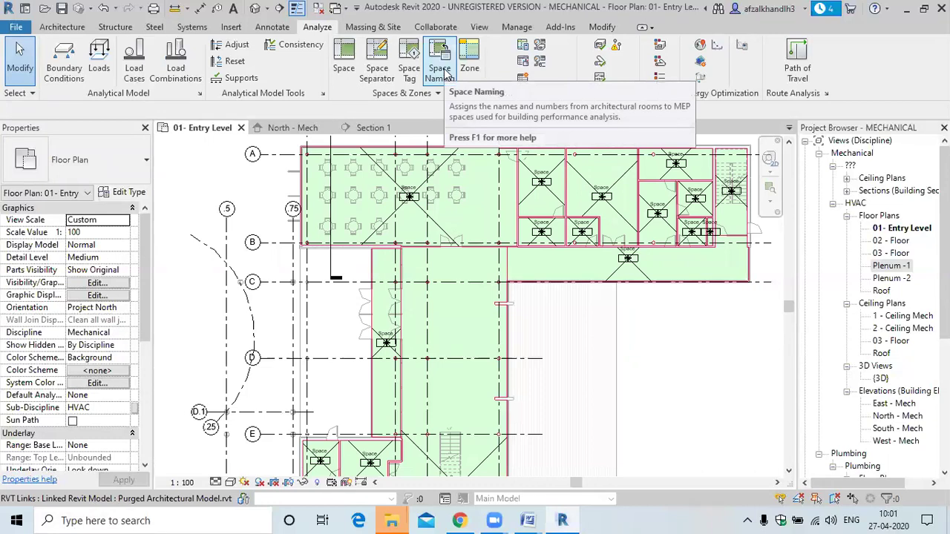
left_click(447, 76)
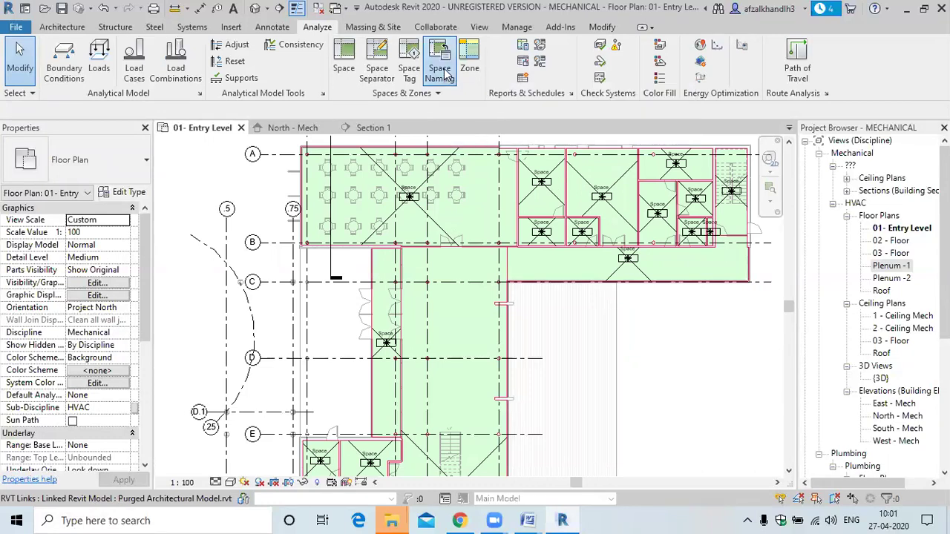
left_click(446, 75)
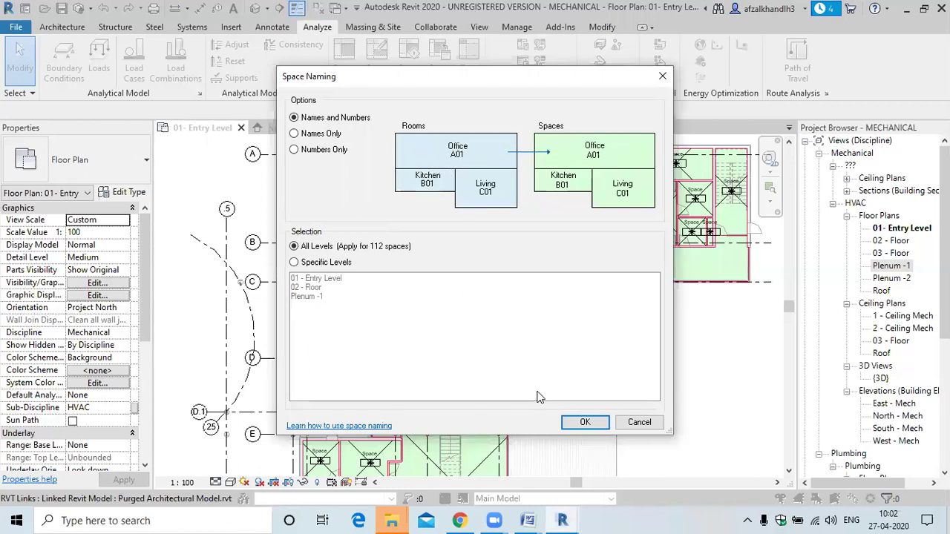
left_click(584, 420)
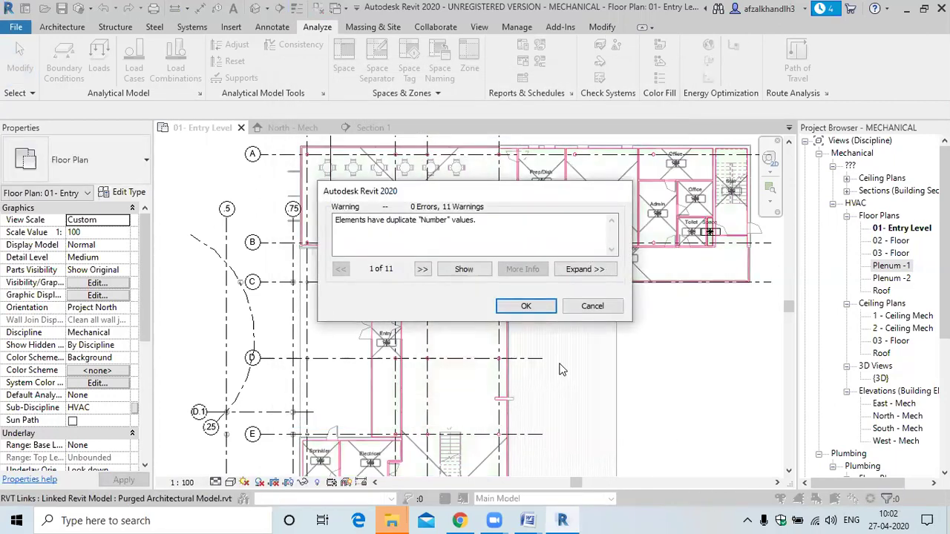
left_click(523, 305)
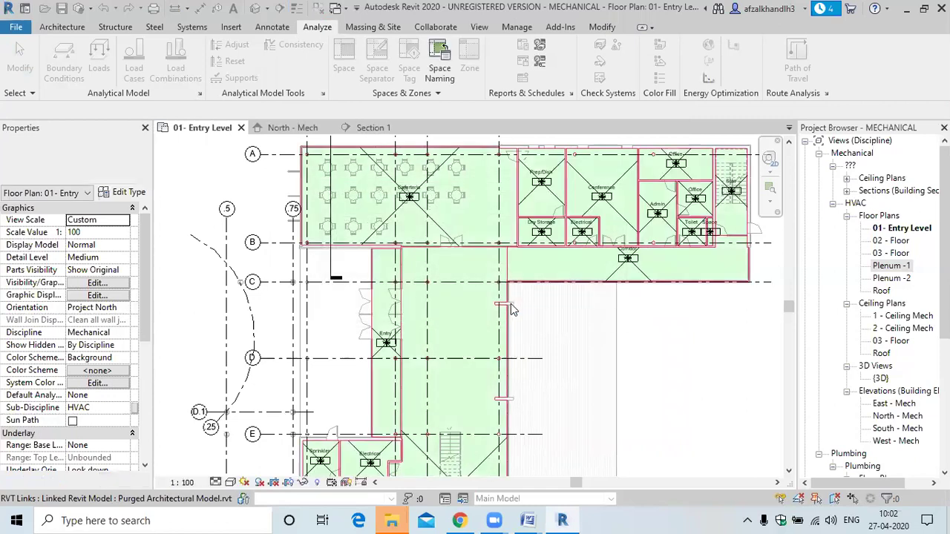
Check the names and numbers on the space tags from the cafeteria to the offices on the 01- Entry Level plan
scroll(420, 191, "up", 5)
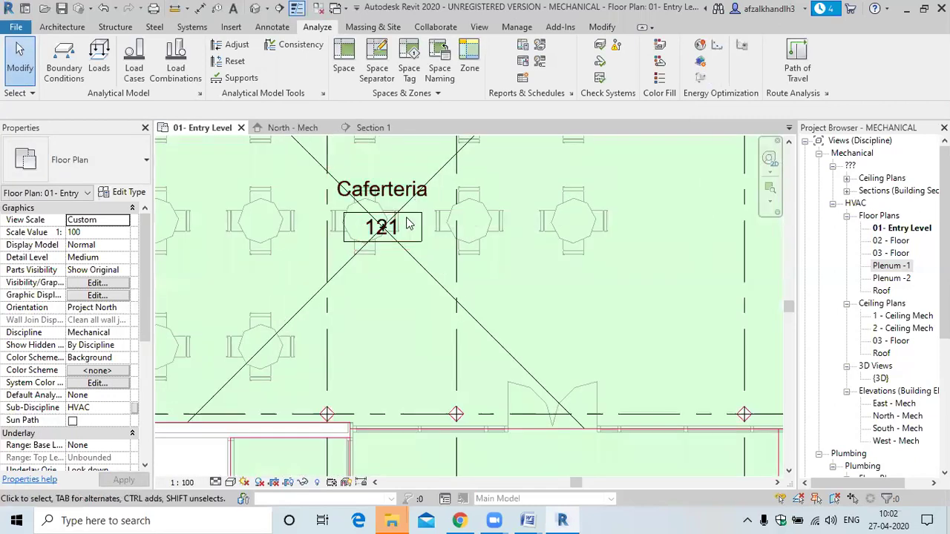
scroll(509, 279, "down", 4)
scroll(509, 278, "down", 3)
scroll(517, 240, "up", 5)
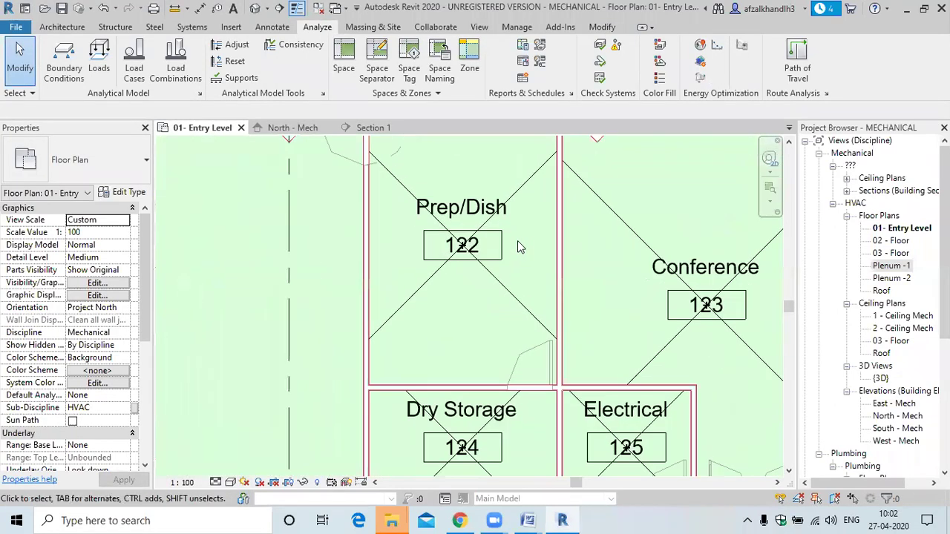
scroll(565, 300, "down", 2)
middle_click_drag(566, 301, 357, 267)
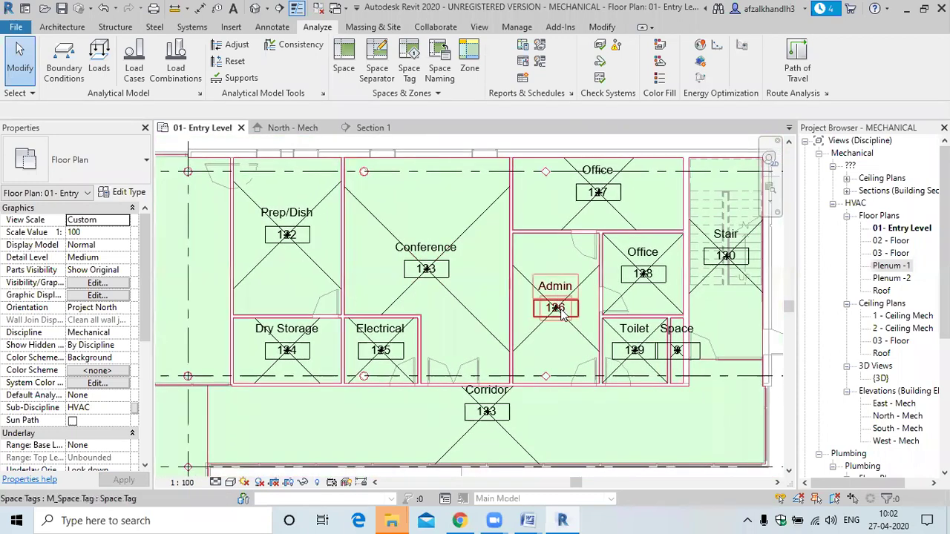
scroll(492, 308, "up", 3)
scroll(553, 312, "down", 4)
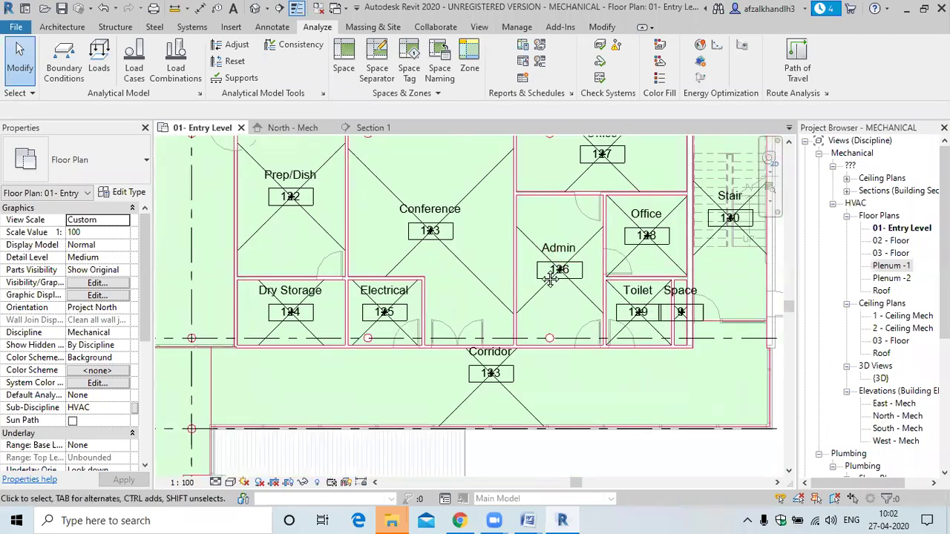
scroll(561, 226, "up", 4)
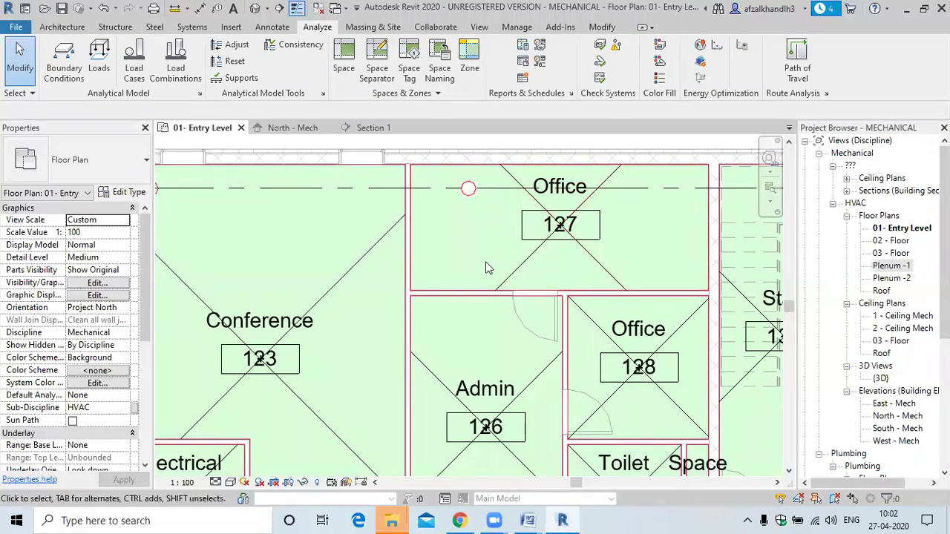
scroll(560, 200, "up", 2)
scroll(561, 200, "down", 5)
Check the space tags of the instruction rooms, conference room and stair along grids 6 to 10 on the entry level
middle_click_drag(512, 245, 544, 327)
scroll(544, 327, "up", 2)
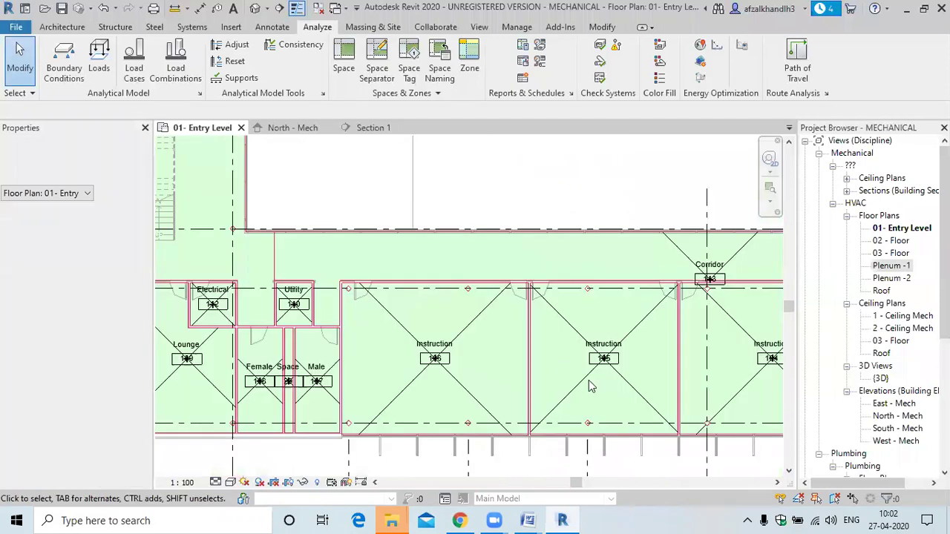
scroll(627, 371, "up", 2)
middle_click_drag(667, 365, 217, 370)
scroll(445, 349, "down", 3)
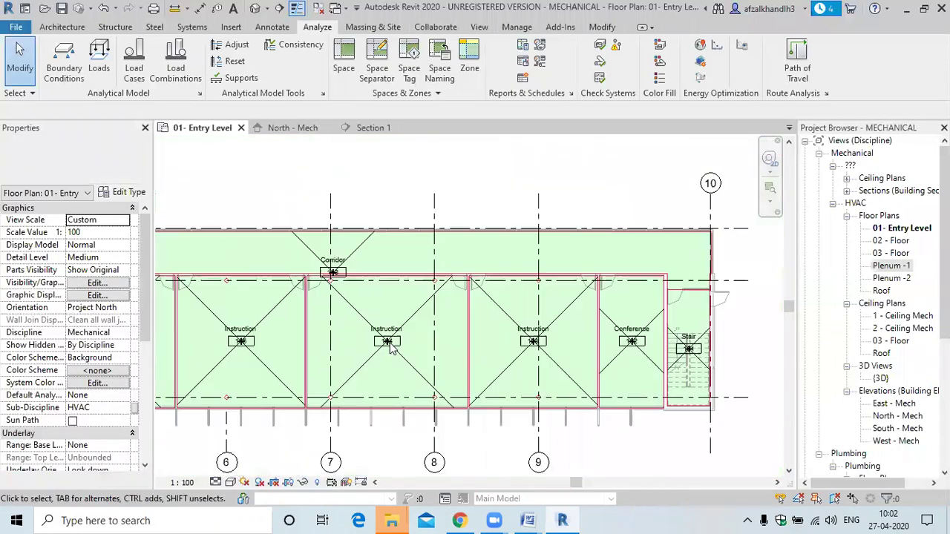
scroll(622, 338, "up", 1)
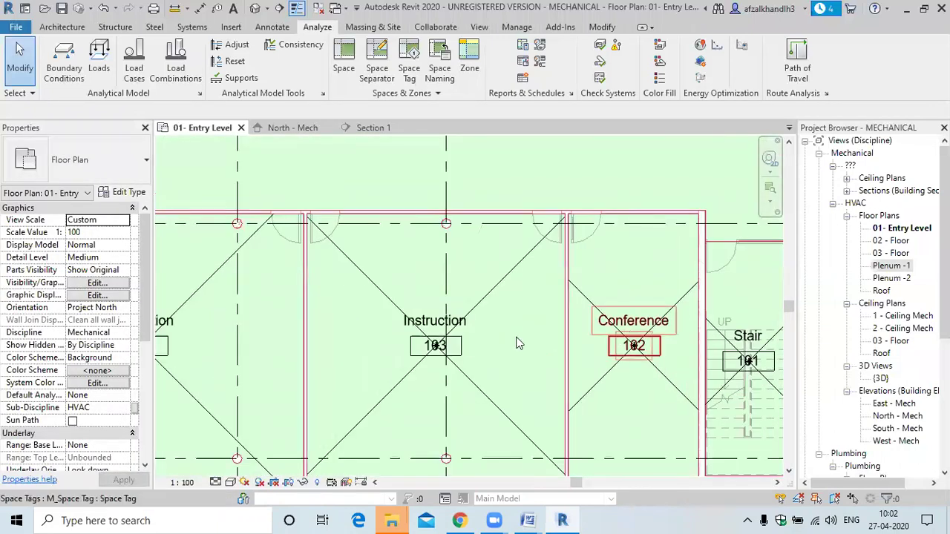
scroll(445, 349, "down", 3)
scroll(443, 348, "up", 1)
scroll(456, 340, "down", 5)
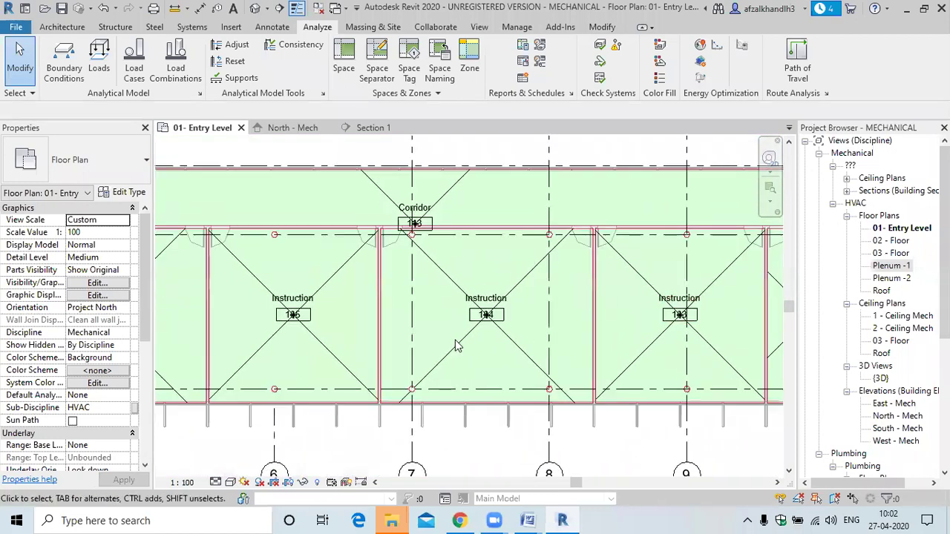
middle_click_drag(387, 265, 498, 294)
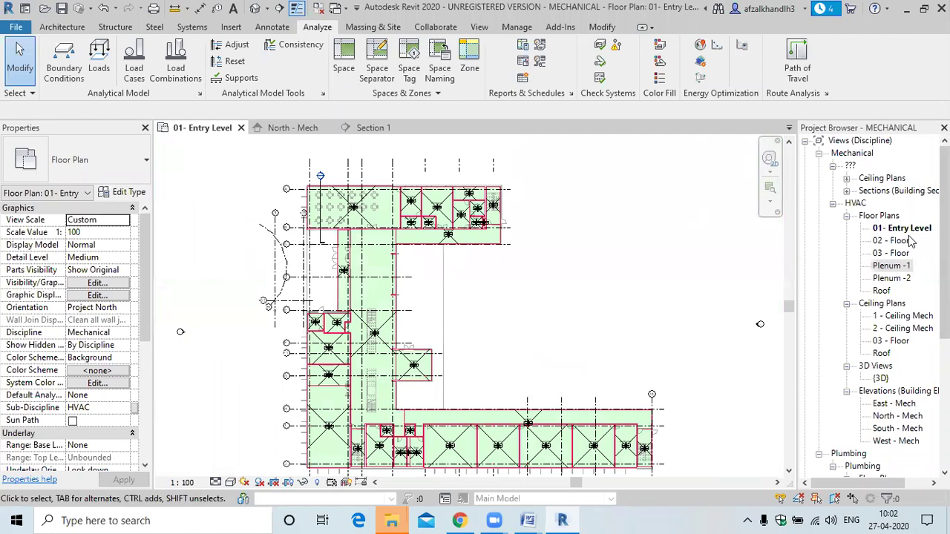
Open the 02 - Floor plan and check the names and numbers on its space tags around the administration area
left_click(900, 241)
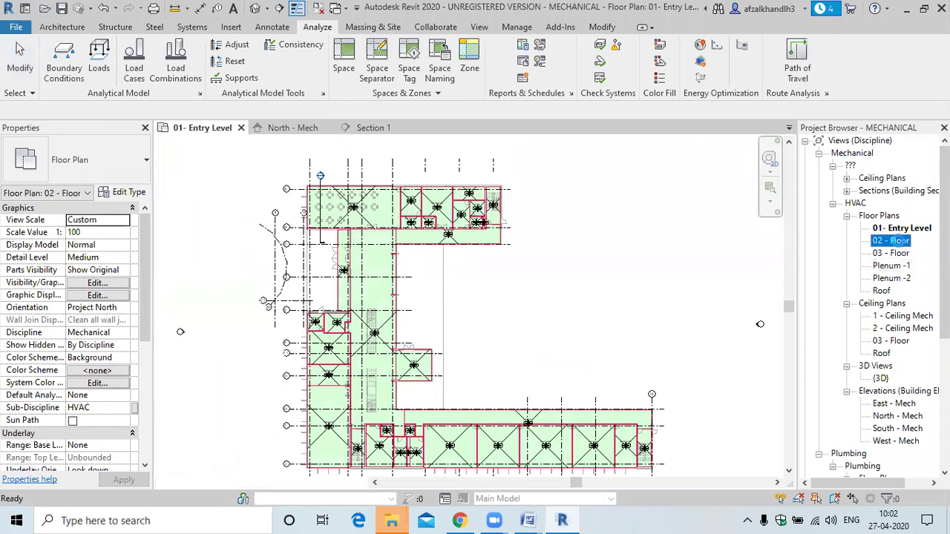
double_click(899, 242)
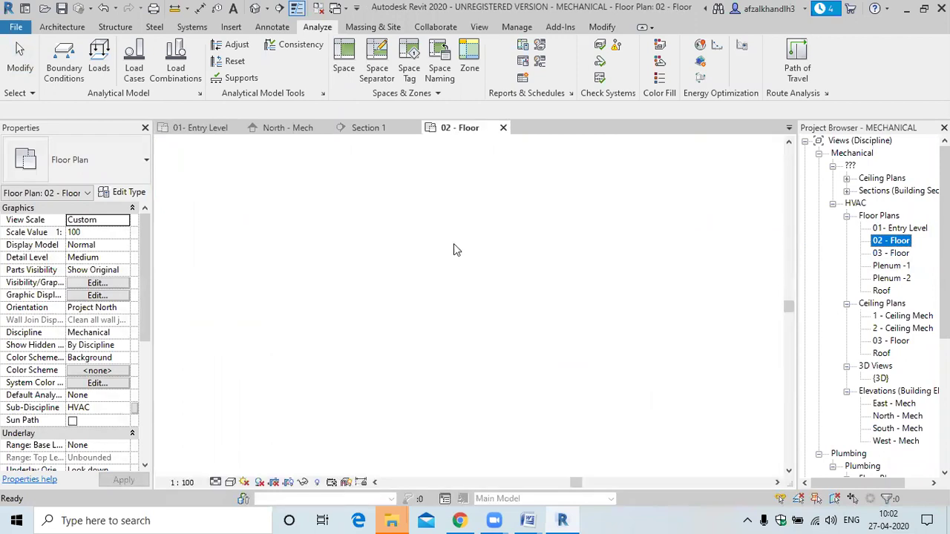
scroll(358, 241, "up", 5)
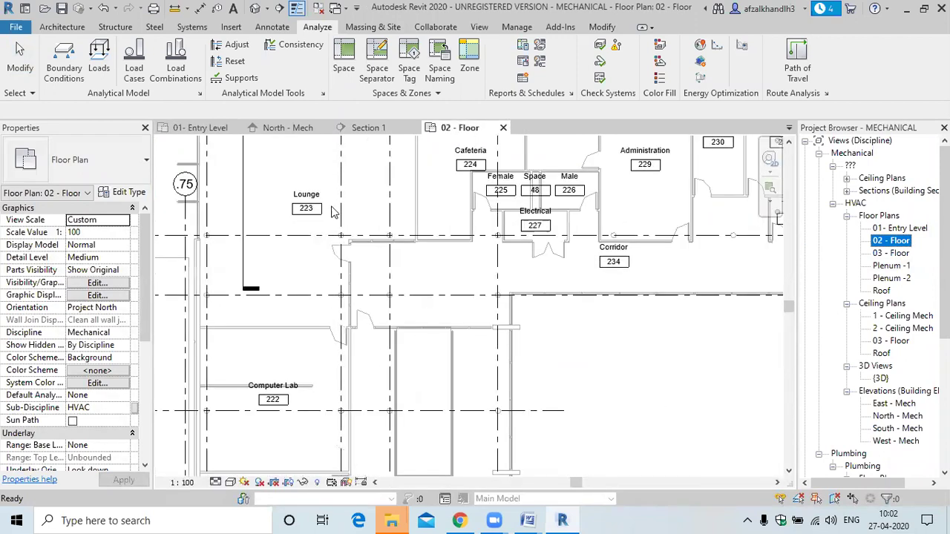
scroll(308, 225, "down", 3)
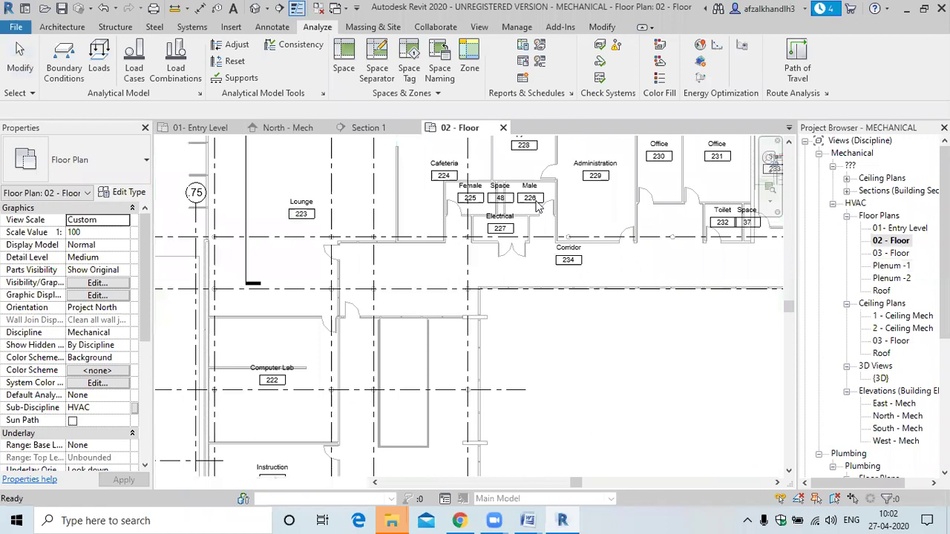
scroll(561, 245, "up", 4)
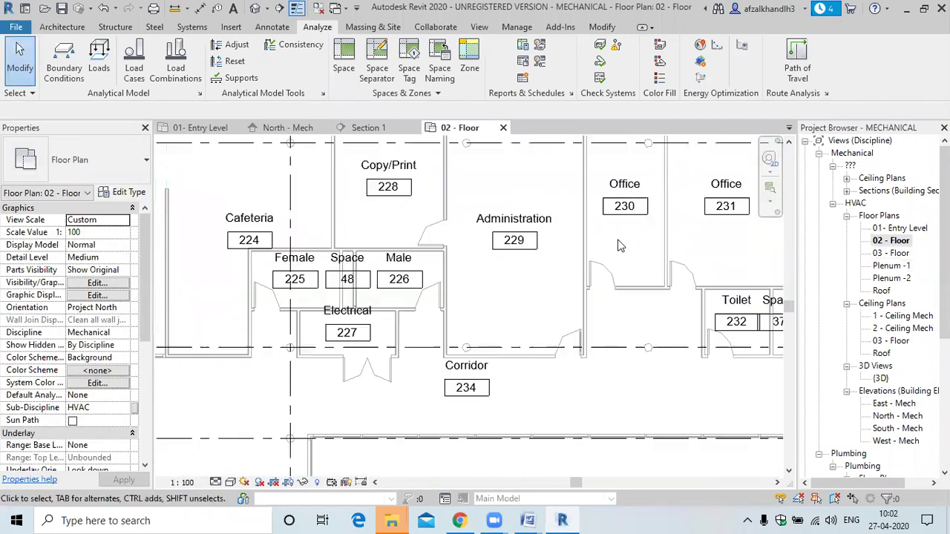
scroll(516, 244, "up", 2)
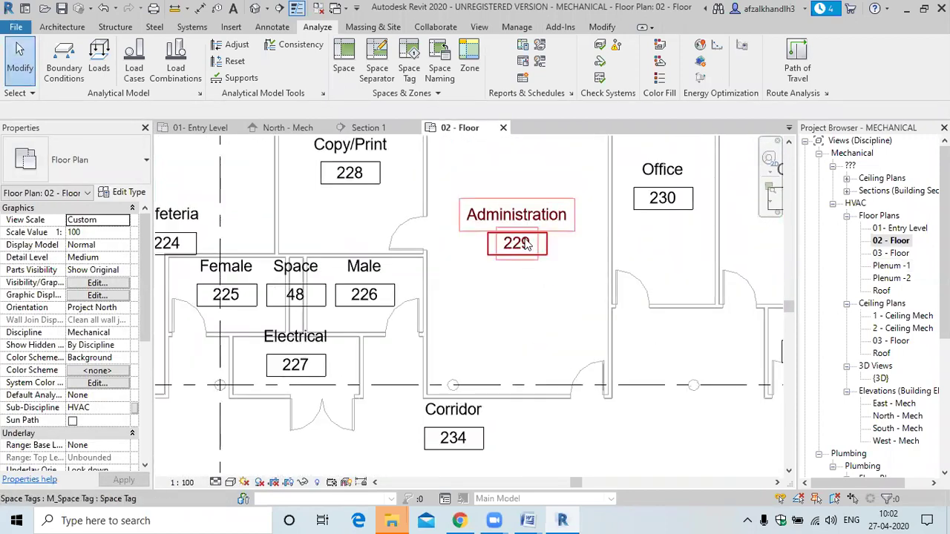
Go back from the 02 - Floor plan to the 01- Entry Level floor plan
scroll(522, 248, "down", 4)
left_click(896, 230)
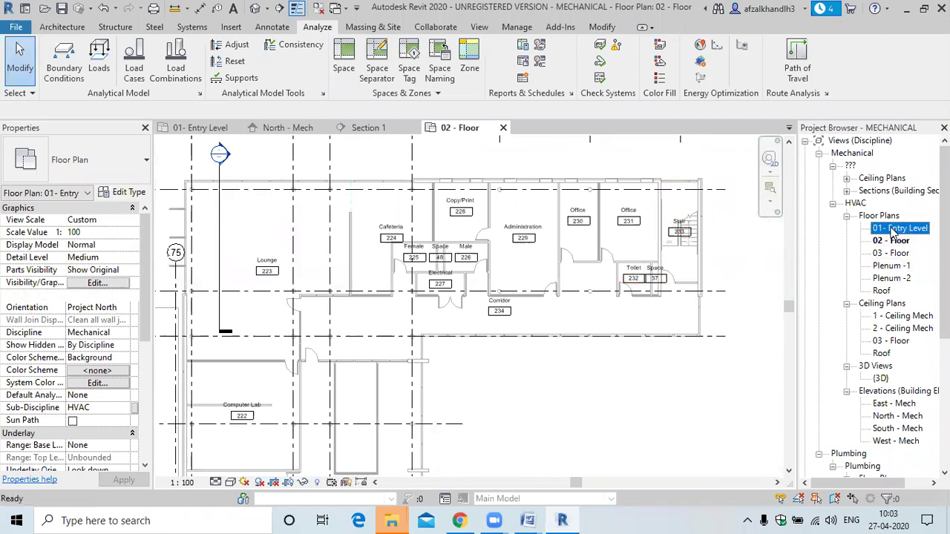
double_click(896, 231)
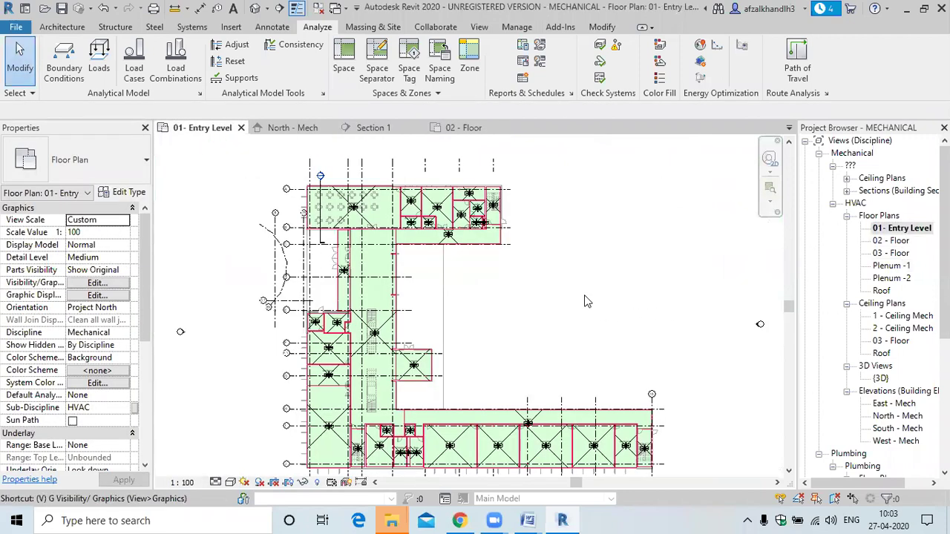
Turn off the Interior and Reference subcategories of Spaces in the entry level plan's visibility/graphic overrides
key("g")
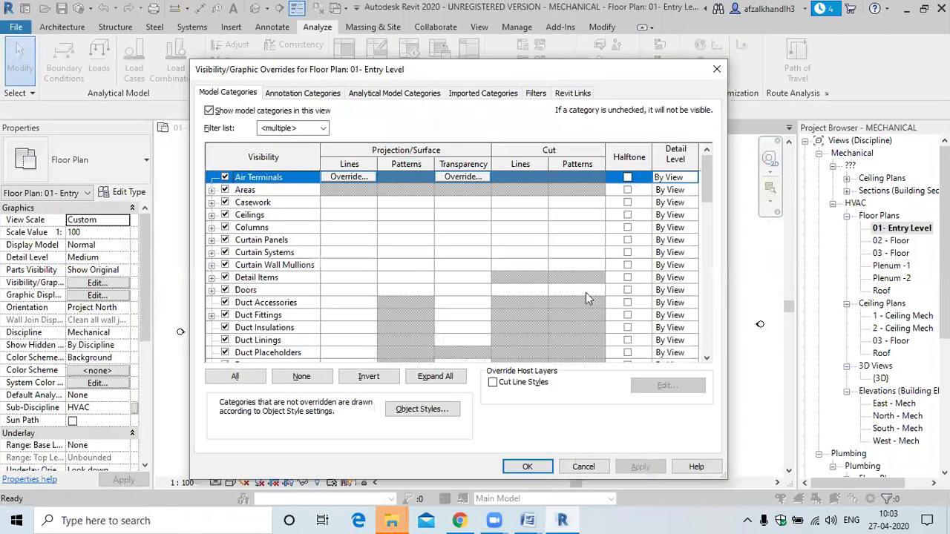
scroll(279, 316, "down", 9)
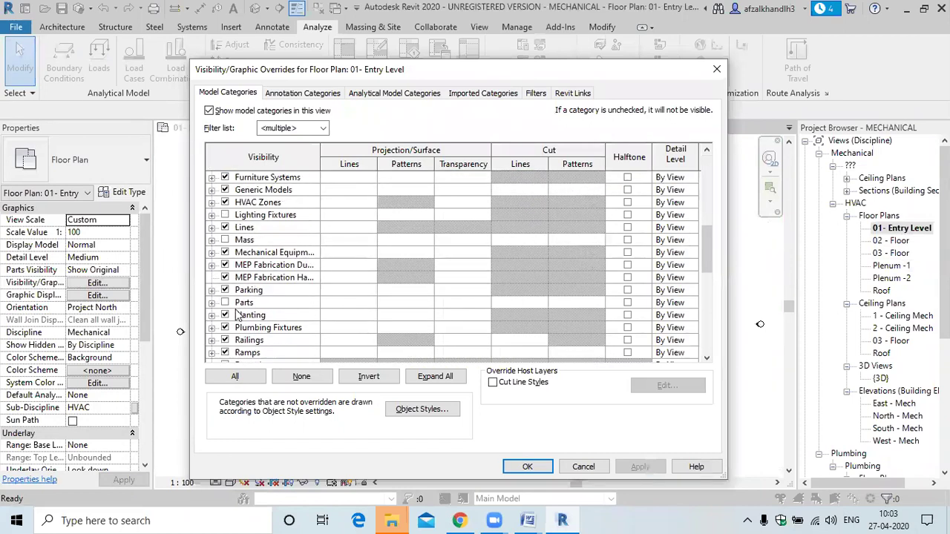
scroll(232, 305, "down", 3)
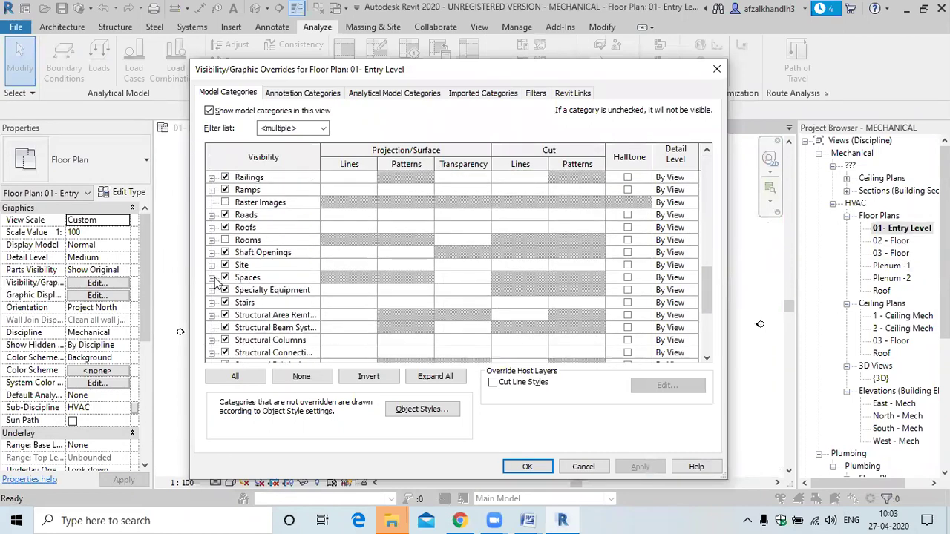
left_click(212, 278)
left_click(239, 302)
left_click(239, 315)
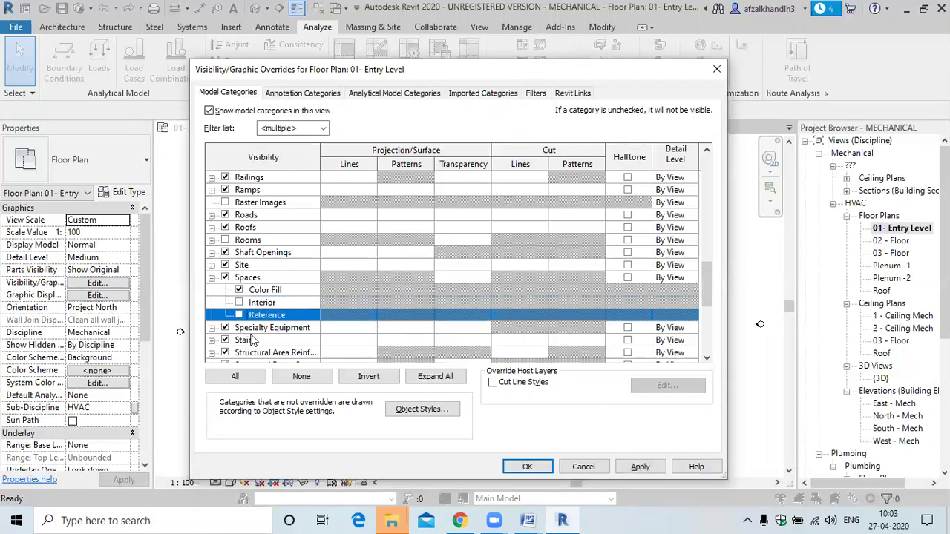
left_click(632, 466)
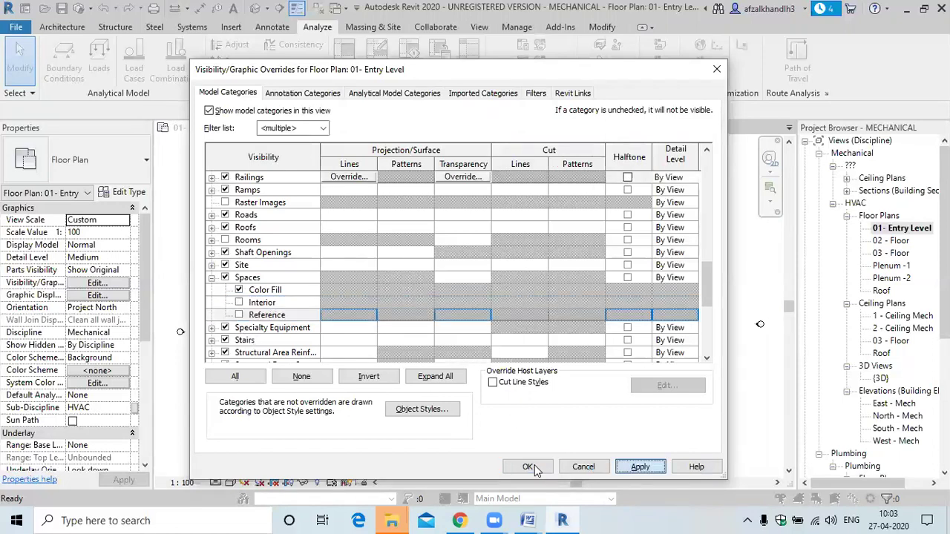
left_click(513, 467)
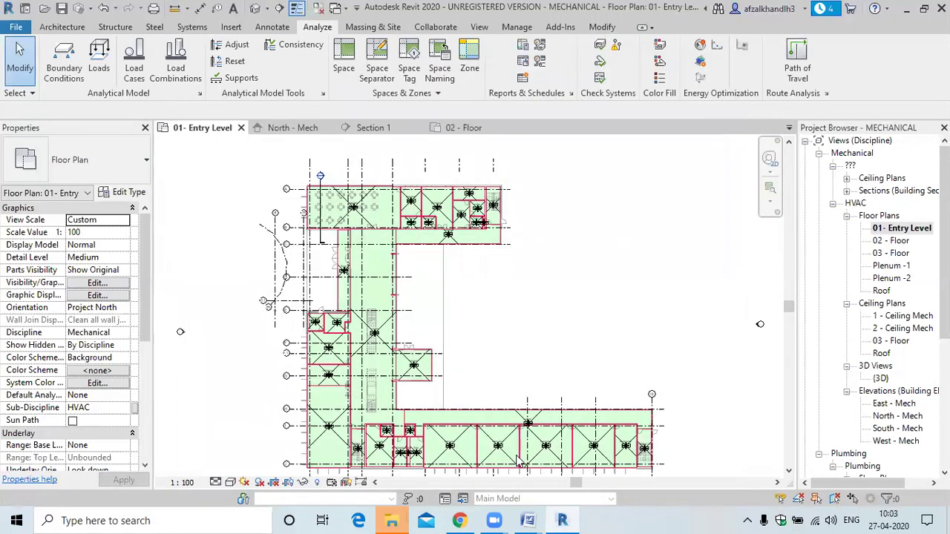
Consult the Dividing Spaces topic in the Daily Topics Update document in Word and return to the entry level plan in Revit
scroll(515, 319, "up", 3)
scroll(360, 208, "up", 3)
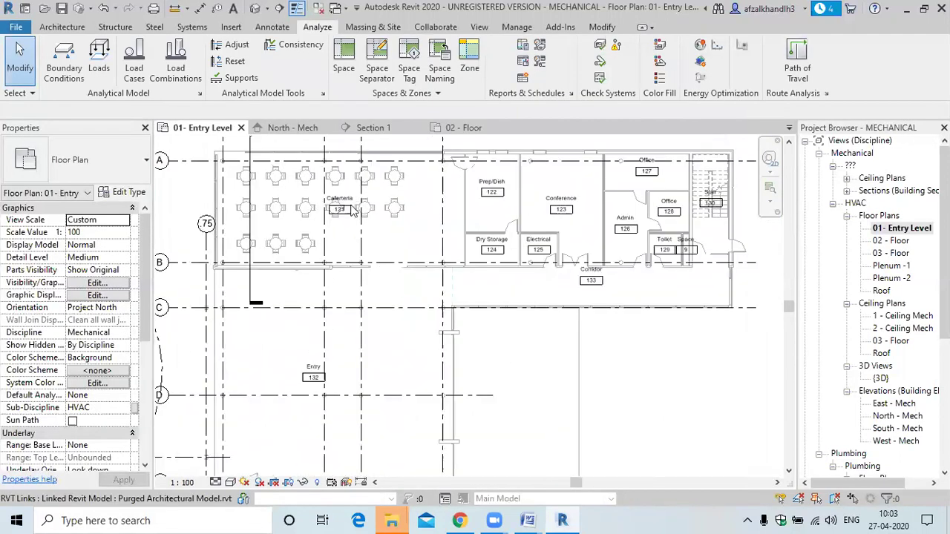
mouse_move(528, 520)
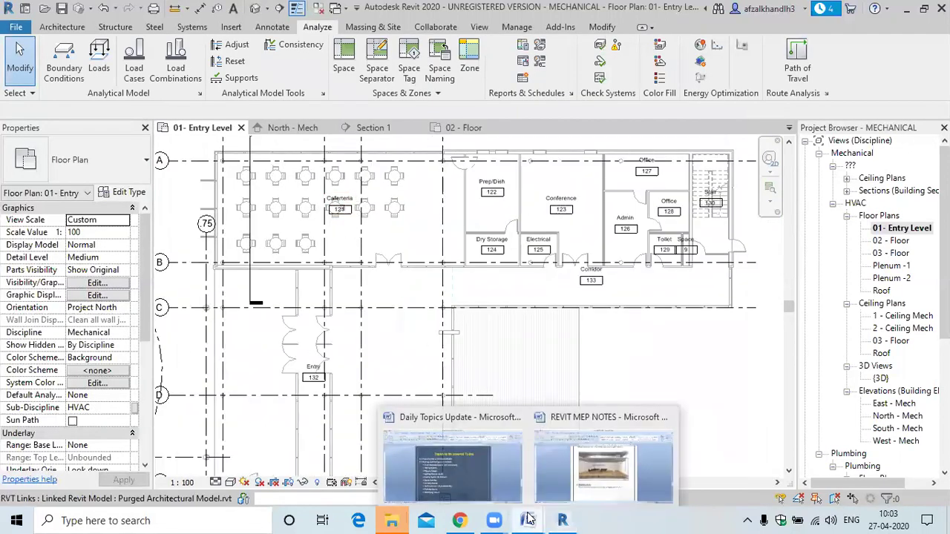
left_click(444, 484)
left_click(294, 369)
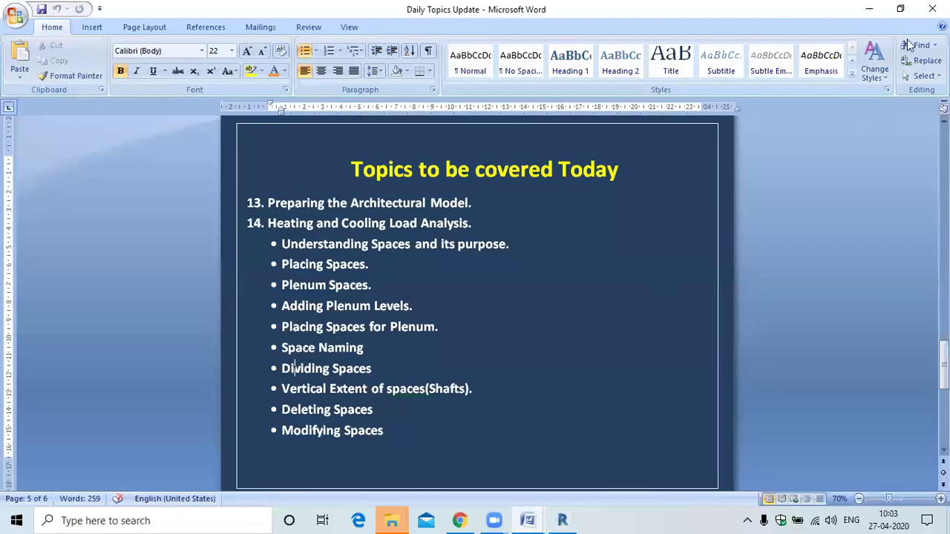
left_click(869, 9)
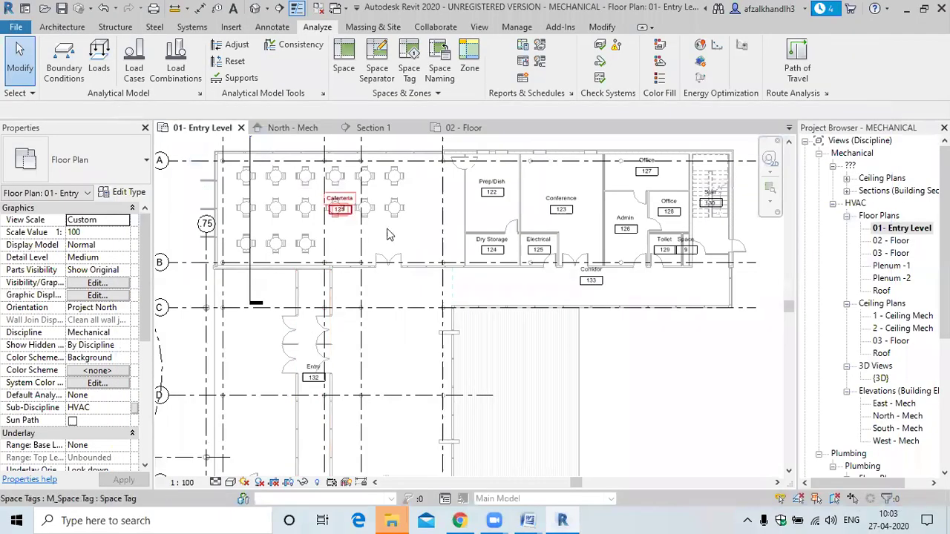
Select the Corridor 131 space and examine its full extent along the building on the entry level plan
scroll(363, 216, "up", 2)
scroll(364, 216, "down", 3)
middle_click_drag(424, 322, 429, 215)
middle_click_drag(451, 326, 448, 244)
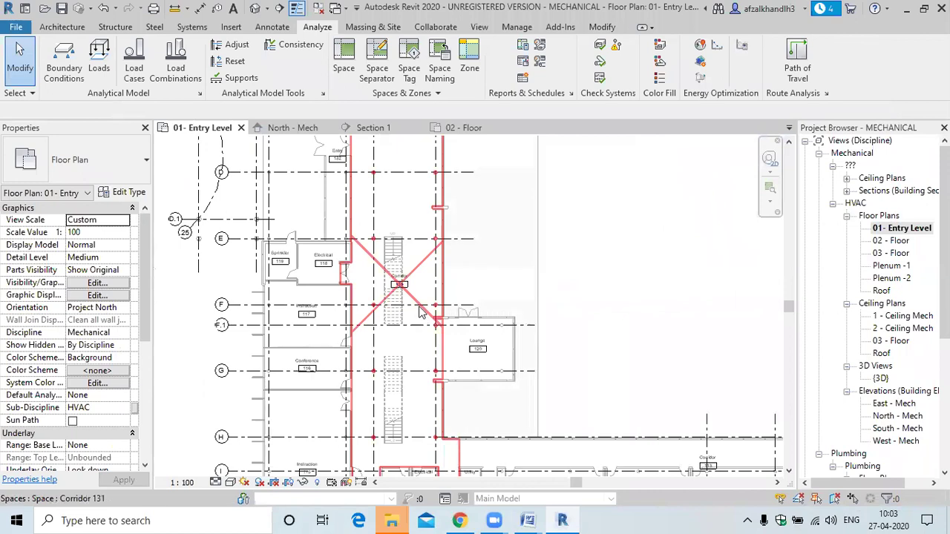
left_click(418, 276)
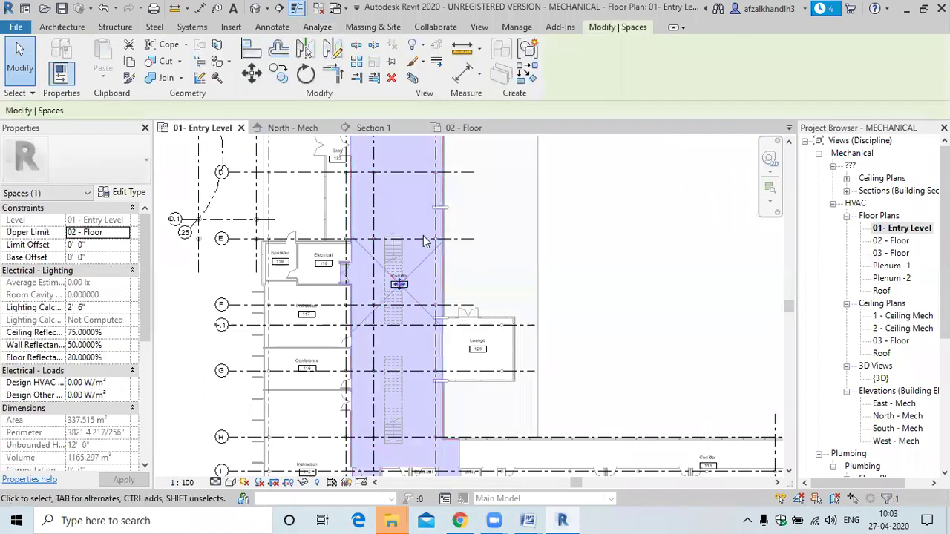
scroll(420, 279, "down", 3)
middle_click_drag(436, 248, 438, 310)
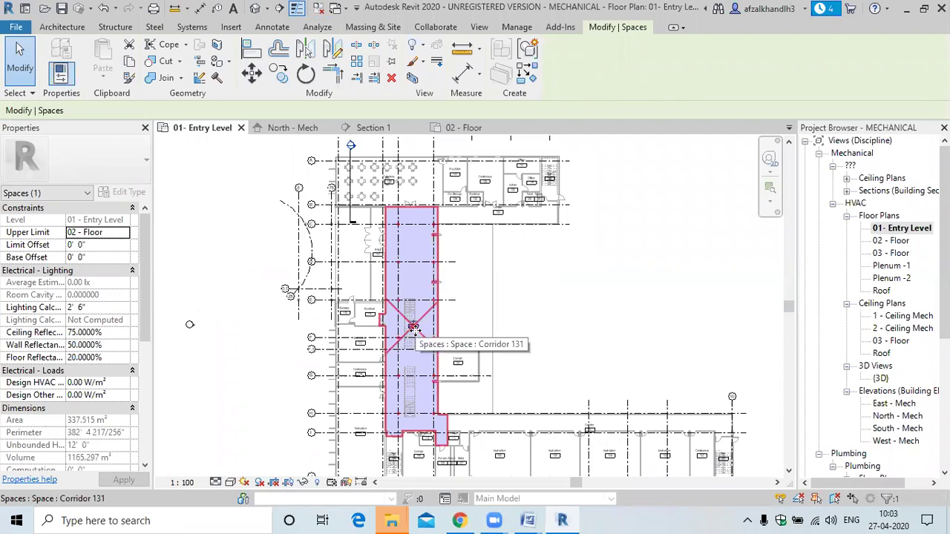
scroll(414, 328, "up", 3)
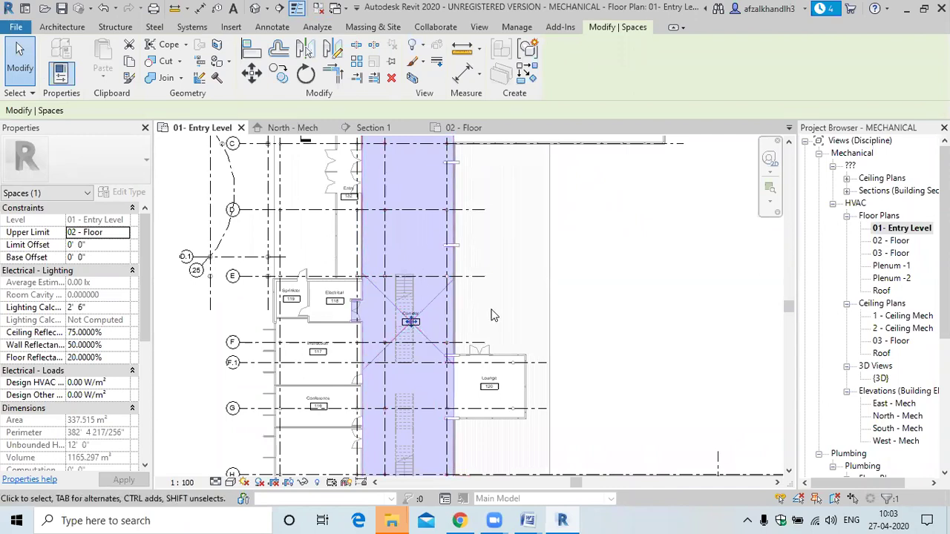
key("Escape")
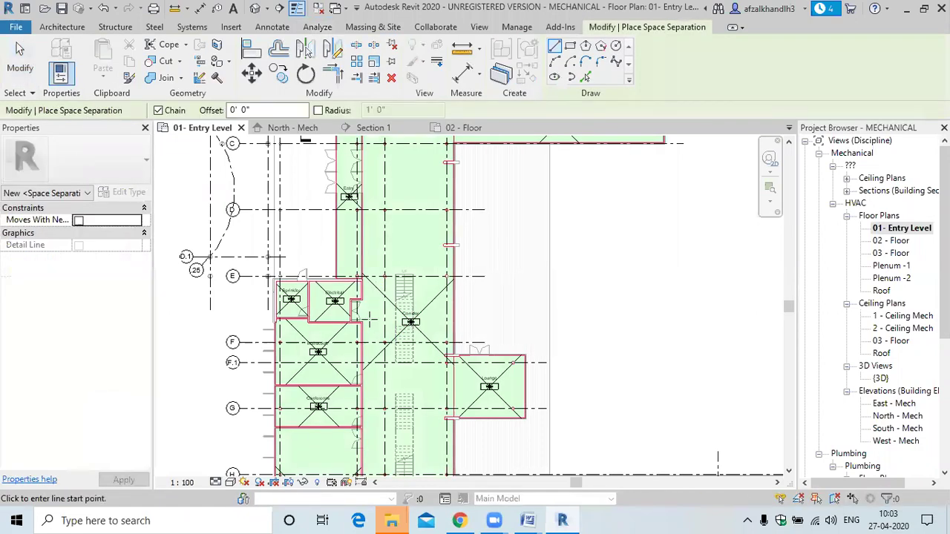
scroll(366, 310, "up", 2)
scroll(445, 307, "up", 3)
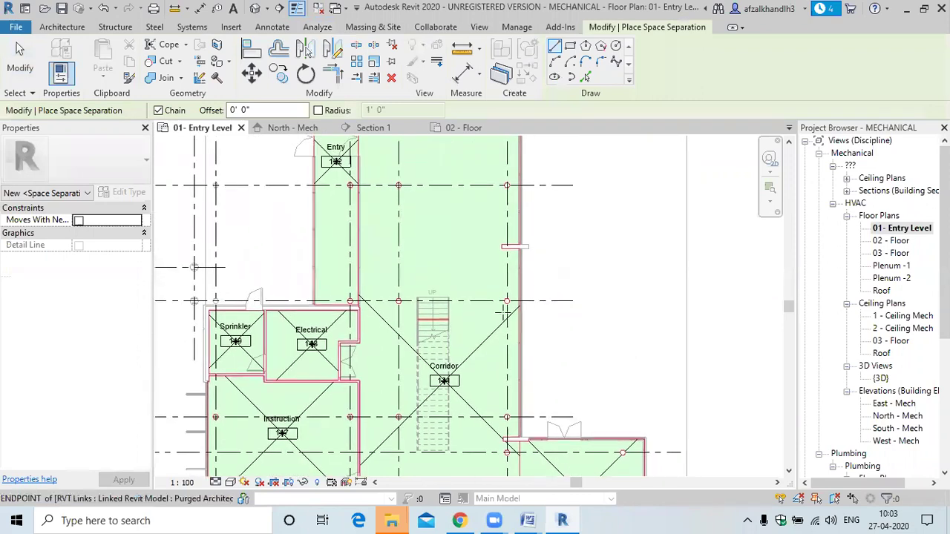
scroll(423, 255, "down", 5)
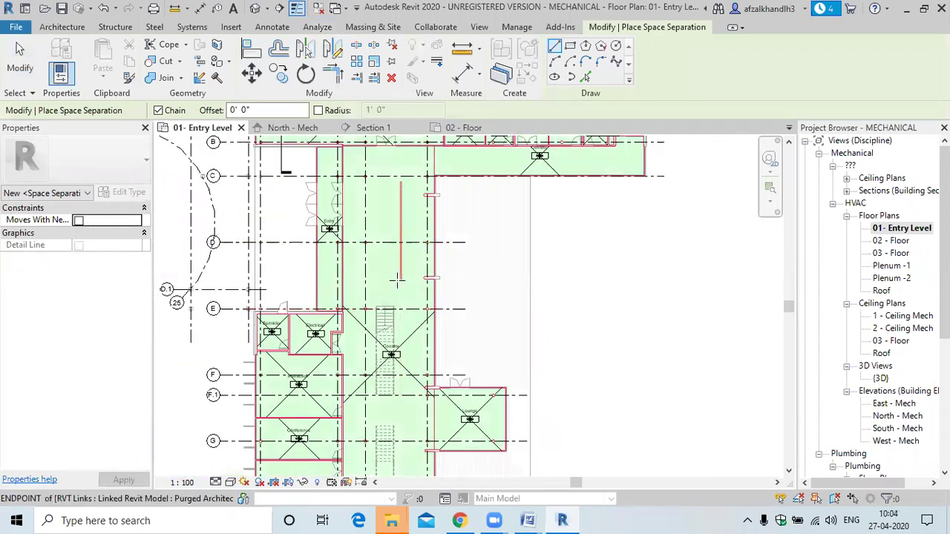
scroll(371, 297, "up", 2)
scroll(304, 326, "up", 2)
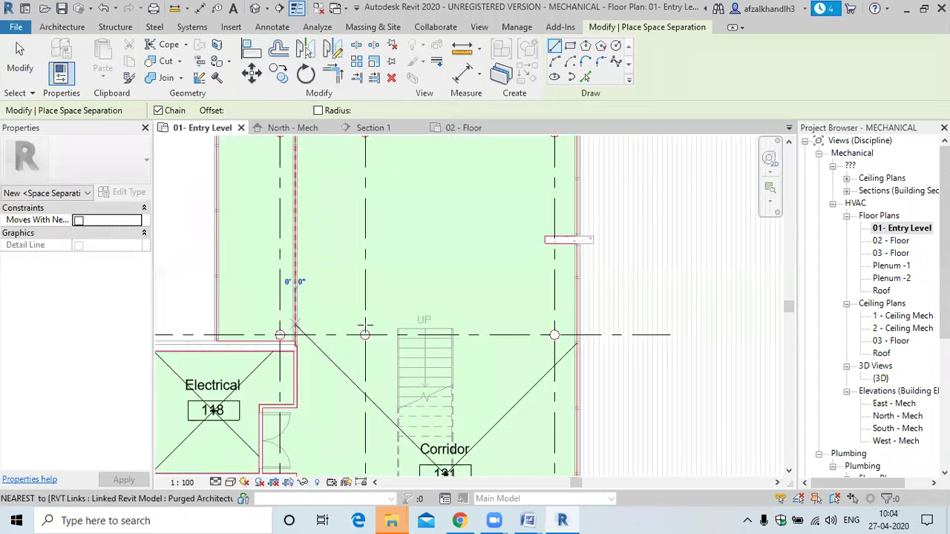
key("Escape")
key("Escape")
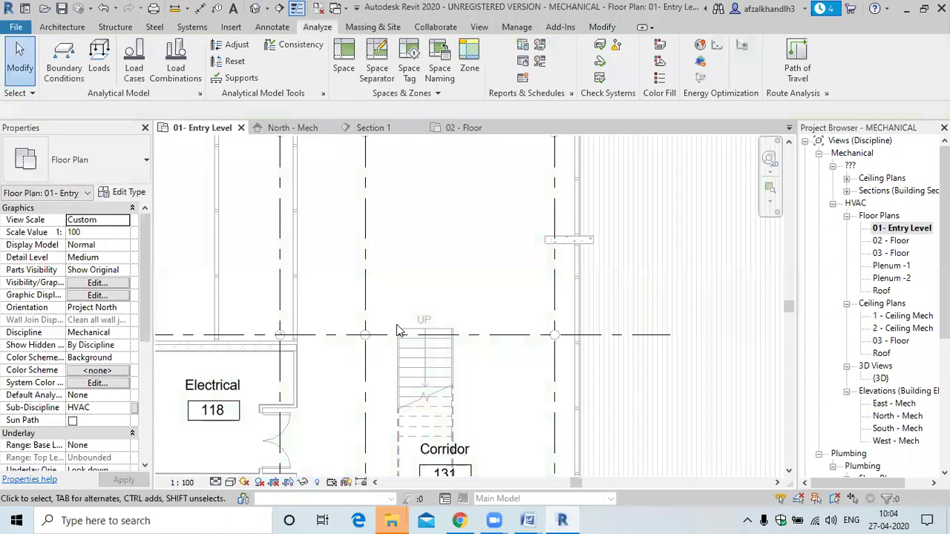
left_click(375, 87)
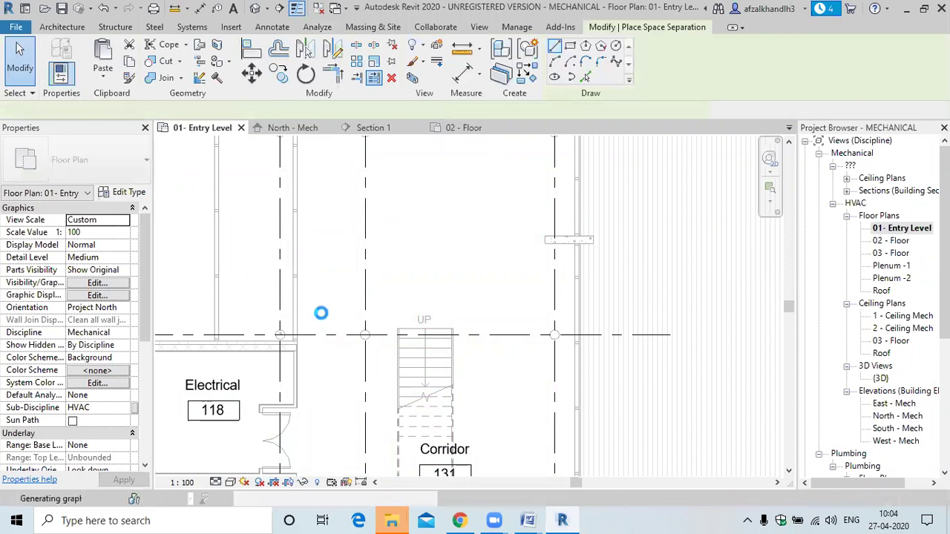
key("t")
key("r")
key("Escape")
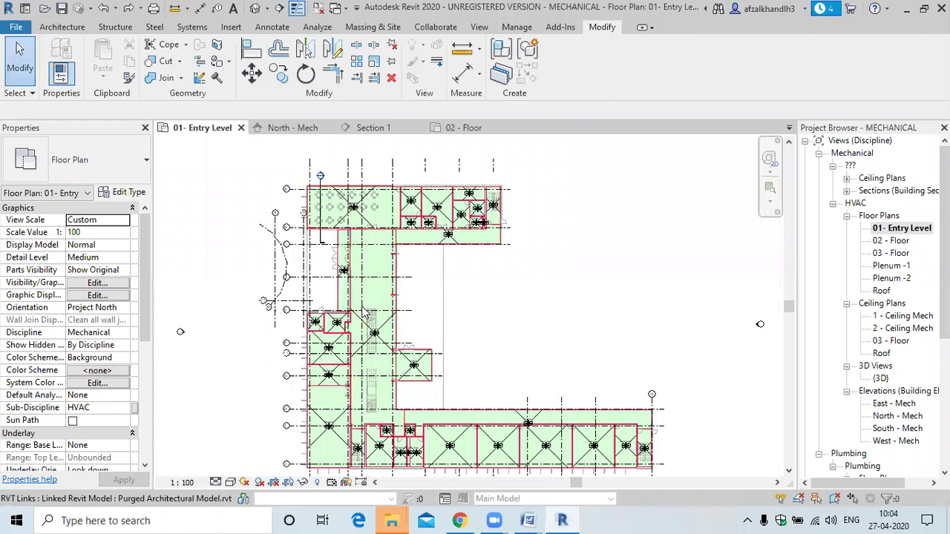
Draw a horizontal space separation line across Corridor 131 just above grid E, from the wall beside the entry to the opposite exterior wall
scroll(319, 327, "up", 2)
left_click(317, 26)
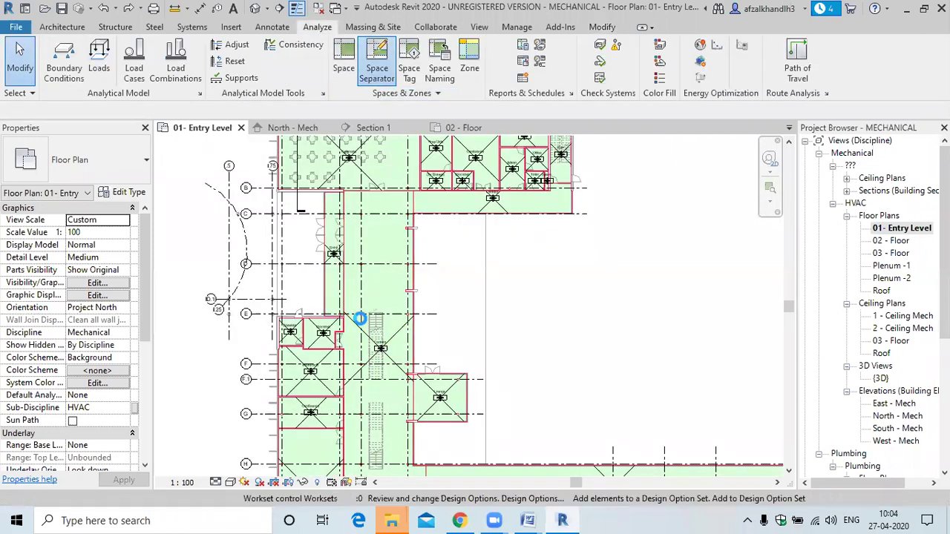
scroll(349, 315, "up", 4)
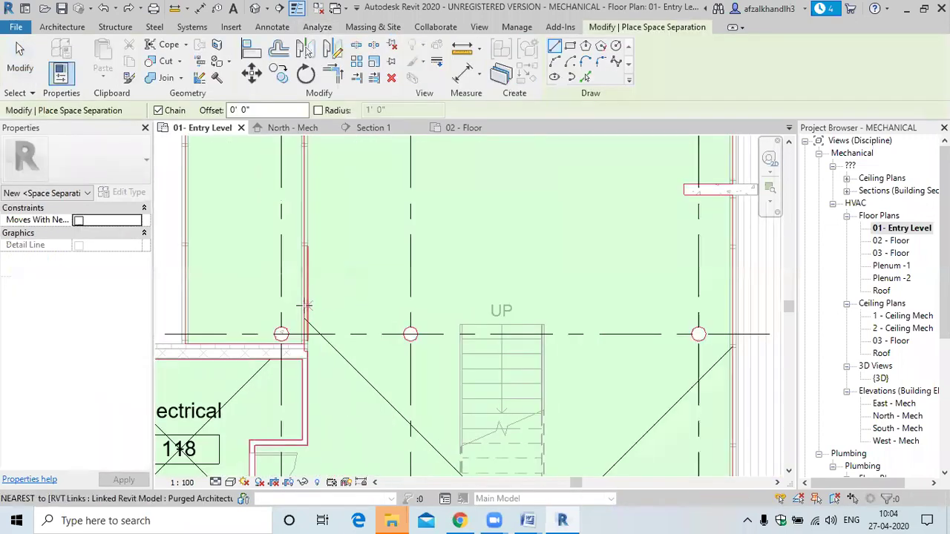
scroll(305, 305, "up", 3)
scroll(303, 313, "up", 2)
left_click(303, 313)
scroll(536, 298, "down", 5)
middle_click_drag(673, 312, 556, 303)
scroll(589, 309, "up", 2)
scroll(589, 309, "up", 3)
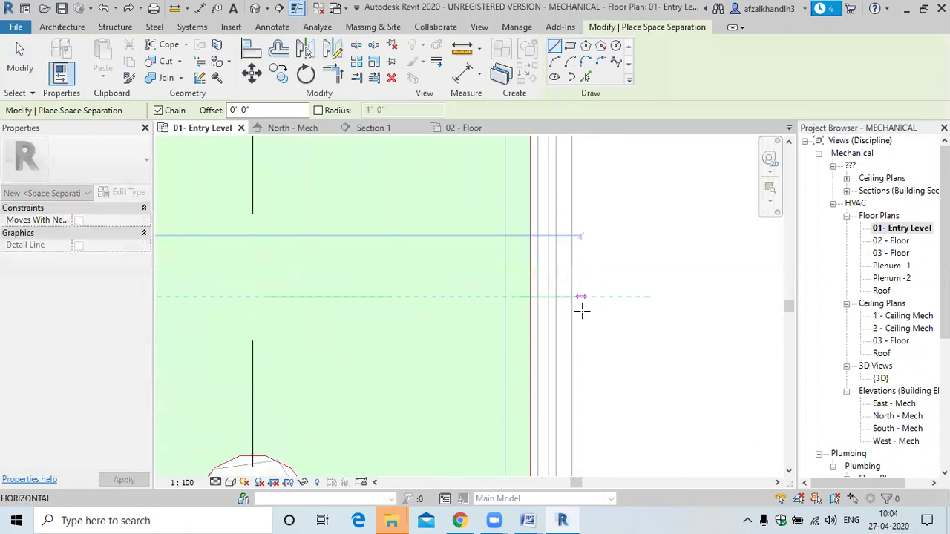
left_click(530, 297)
scroll(509, 288, "down", 5)
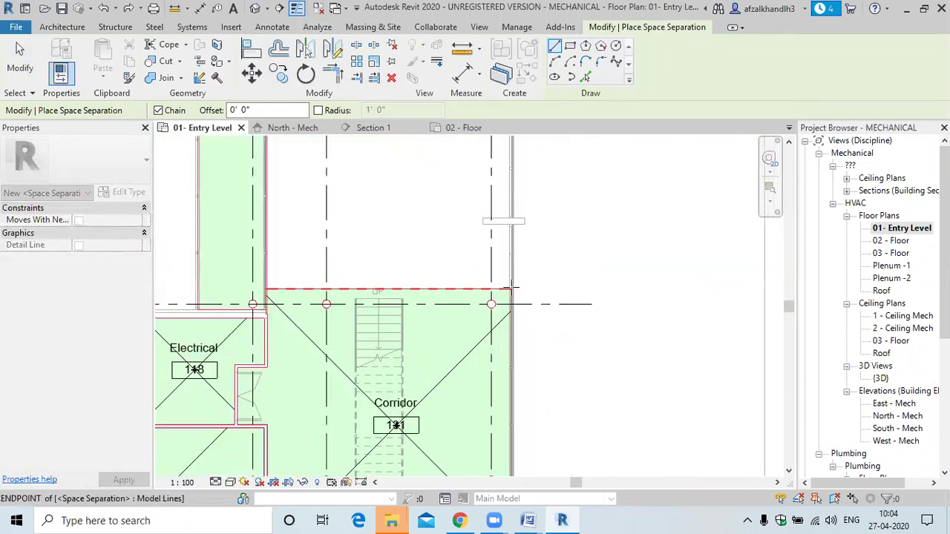
scroll(454, 340, "up", 2)
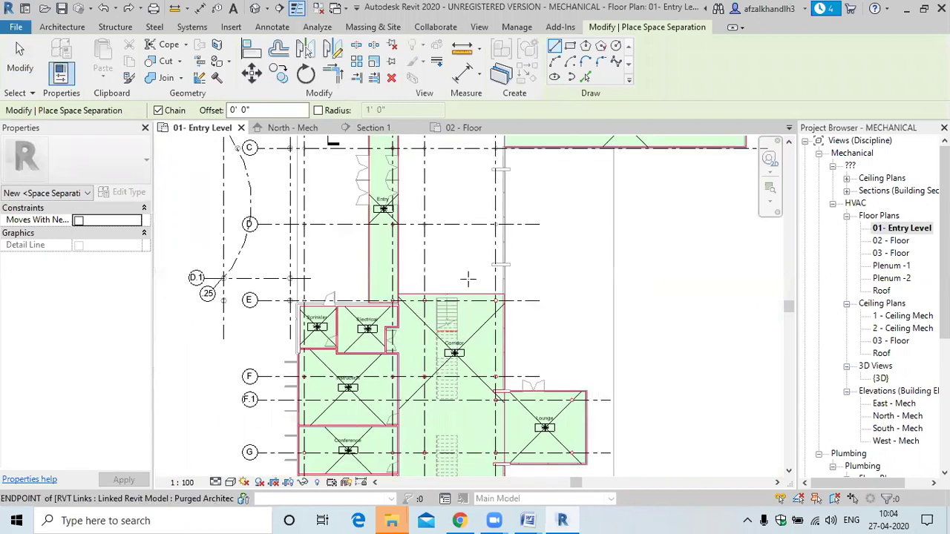
scroll(452, 239, "down", 2)
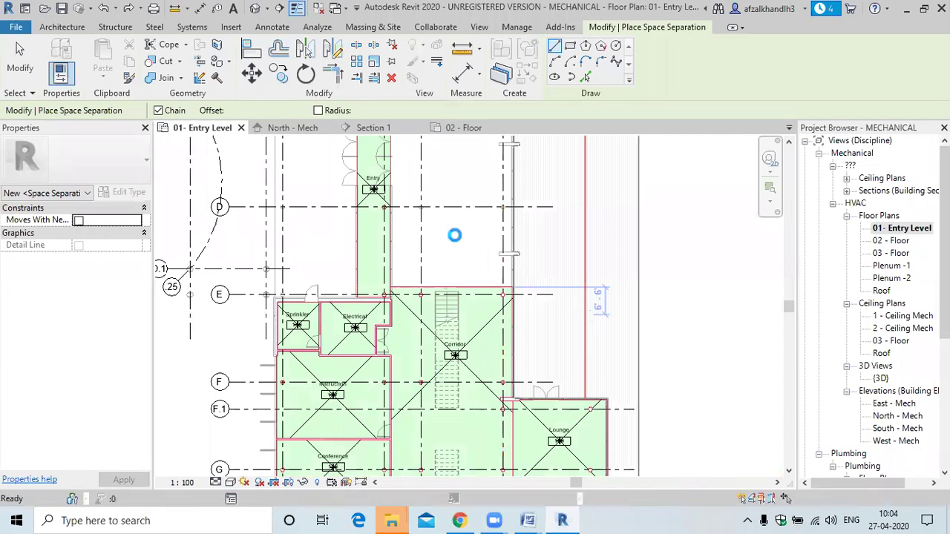
key("Escape")
key("Escape")
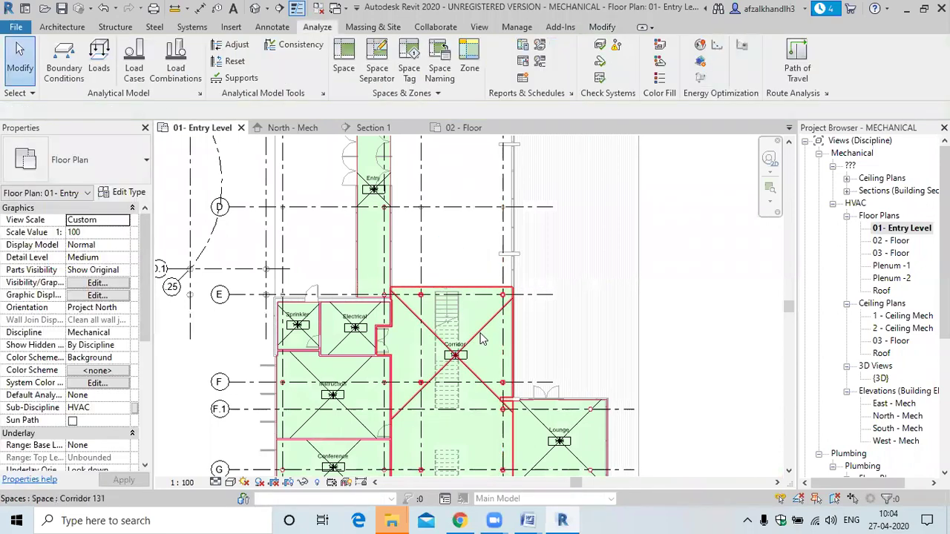
Place a tagged space in the vacant corridor area between grids B and E, with upper limit 02 - Floor and offset 0
scroll(456, 243, "down", 2)
middle_click_drag(463, 224, 450, 280)
scroll(449, 279, "up", 2)
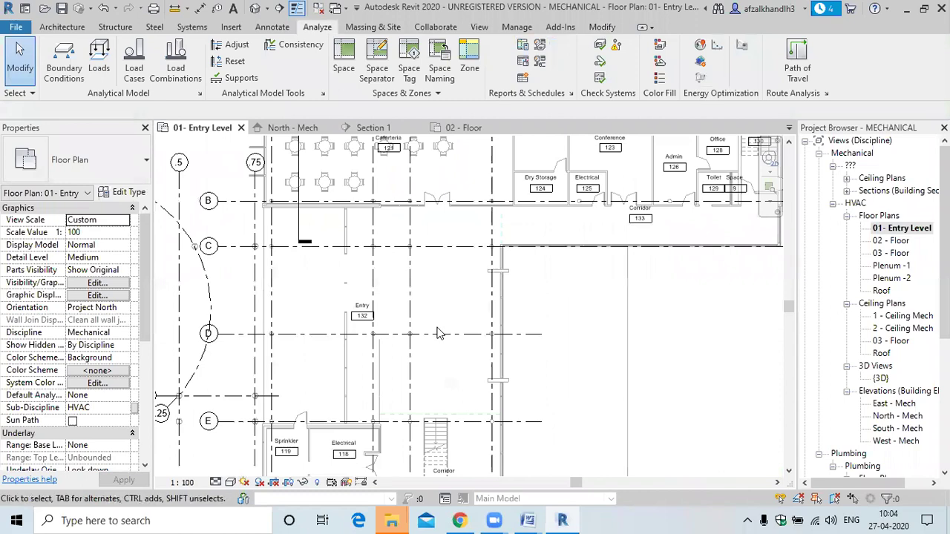
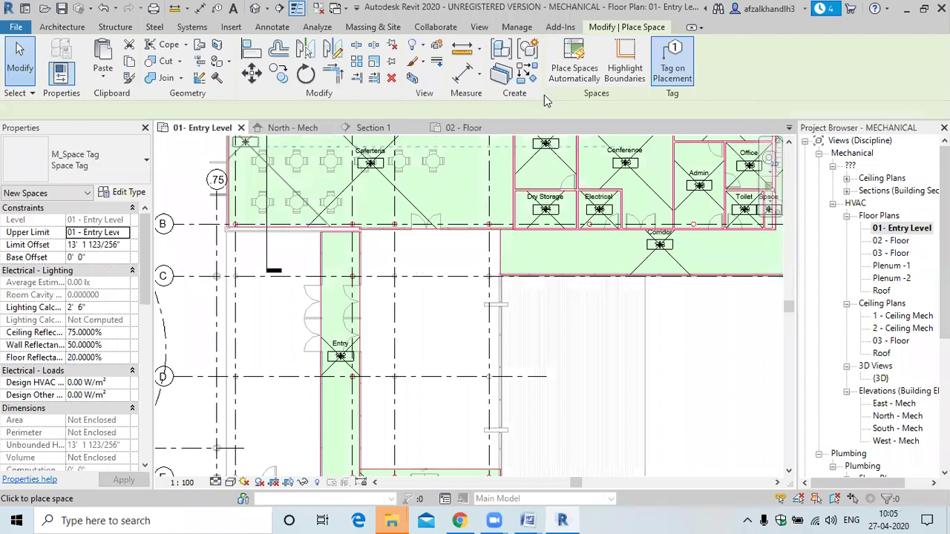
left_click(187, 110)
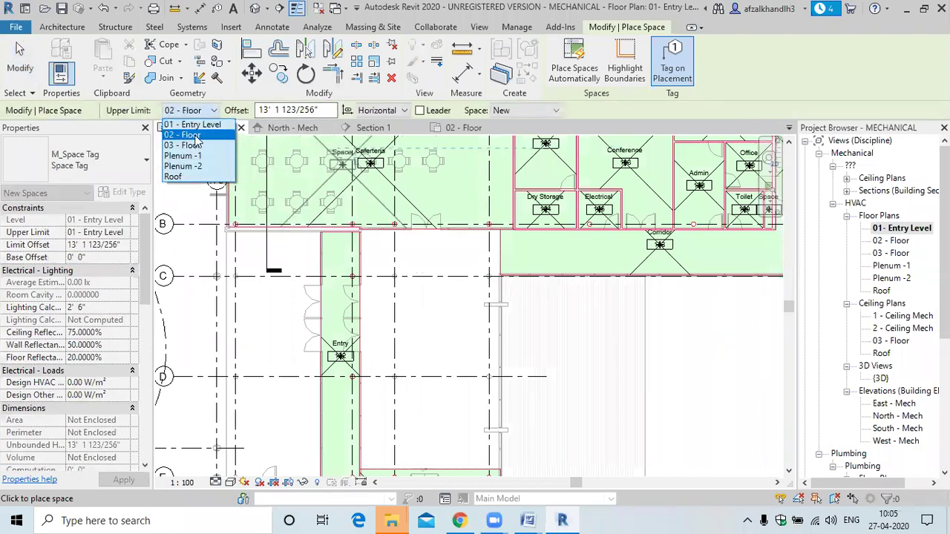
left_click(184, 134)
left_click(315, 112)
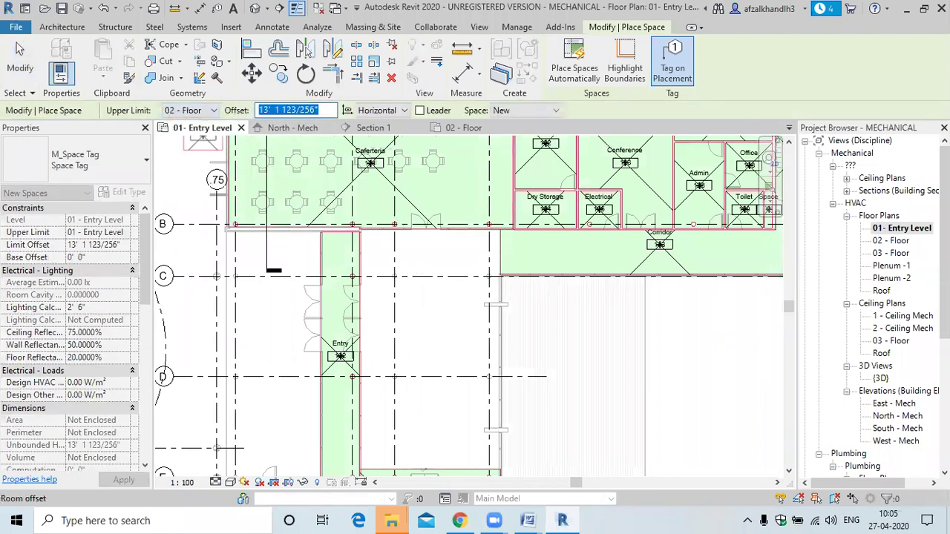
type("0")
scroll(422, 323, "down", 2)
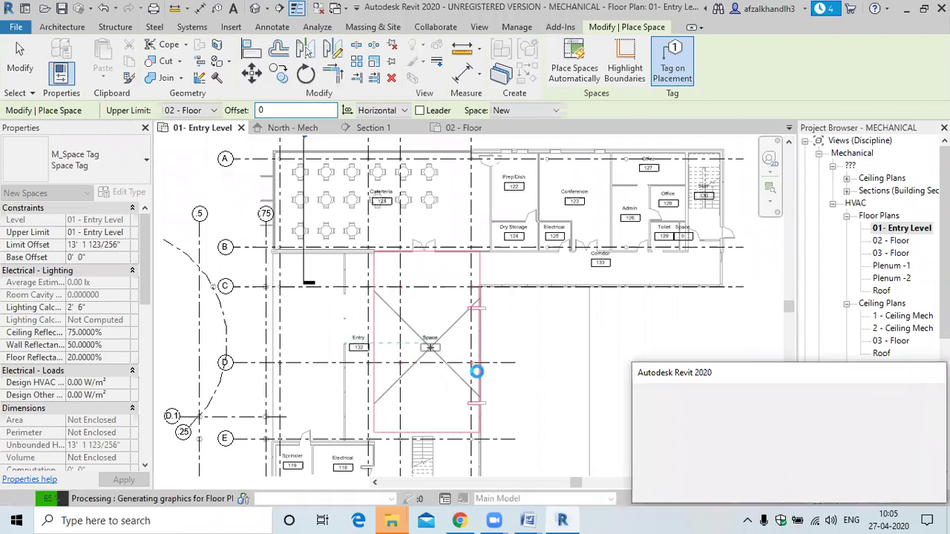
Place another space in the unenclosed area just outside the exterior wall below the row of instruction rooms on the entry level plan
left_click(838, 488)
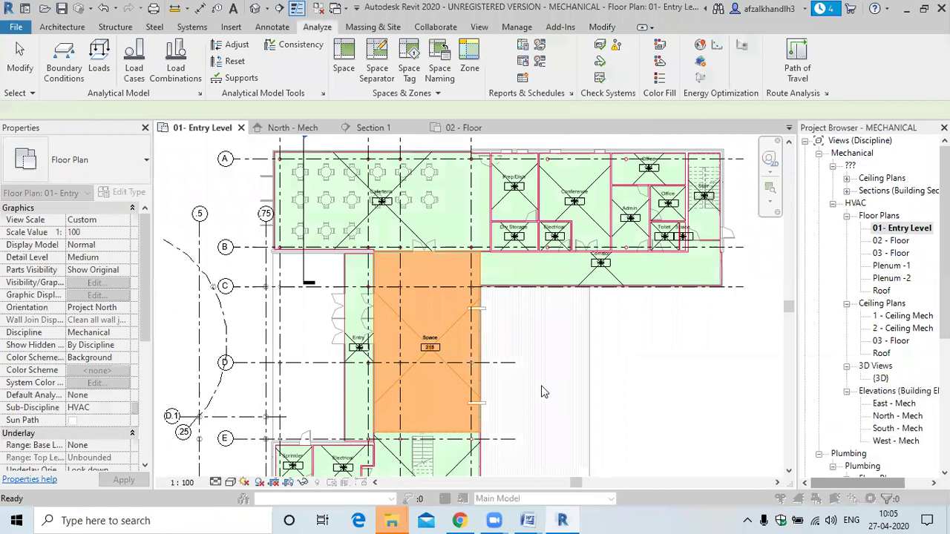
scroll(493, 373, "down", 1)
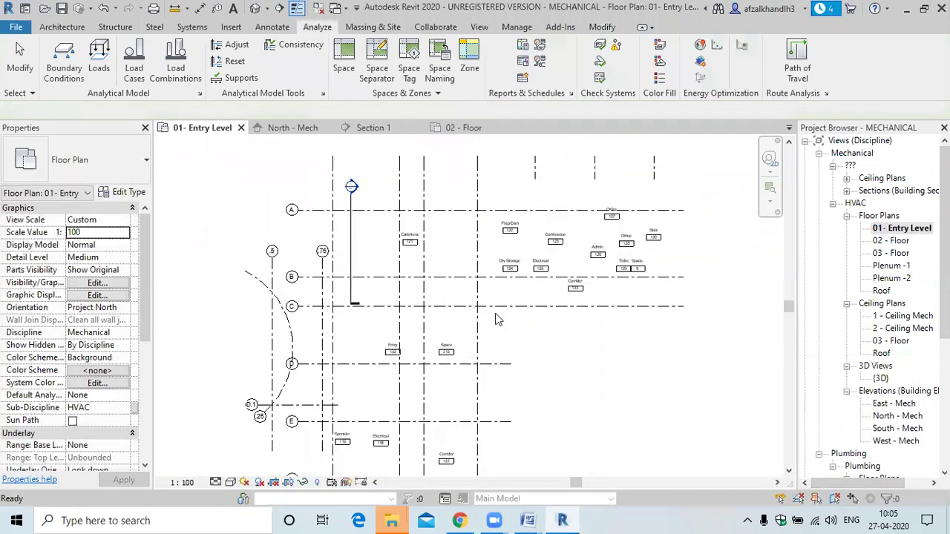
key("Return")
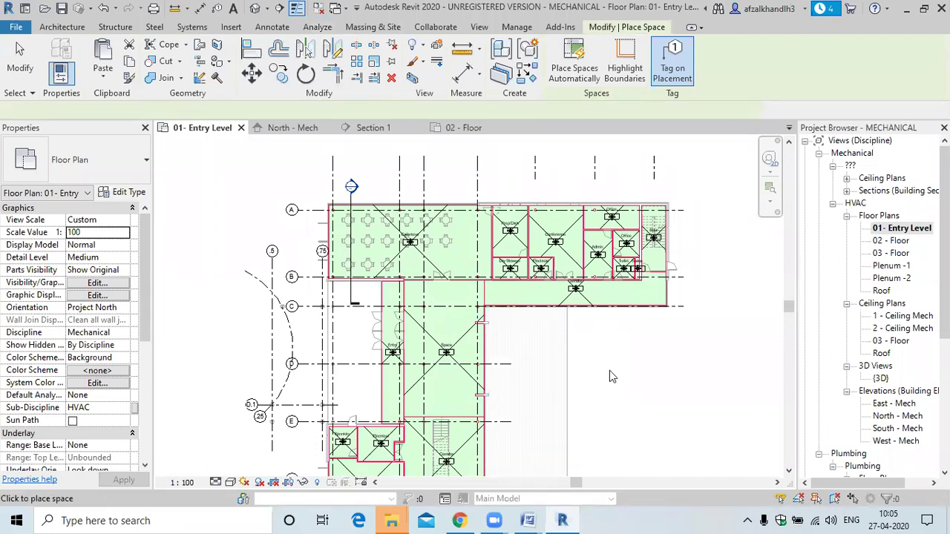
scroll(610, 370, "down", 3)
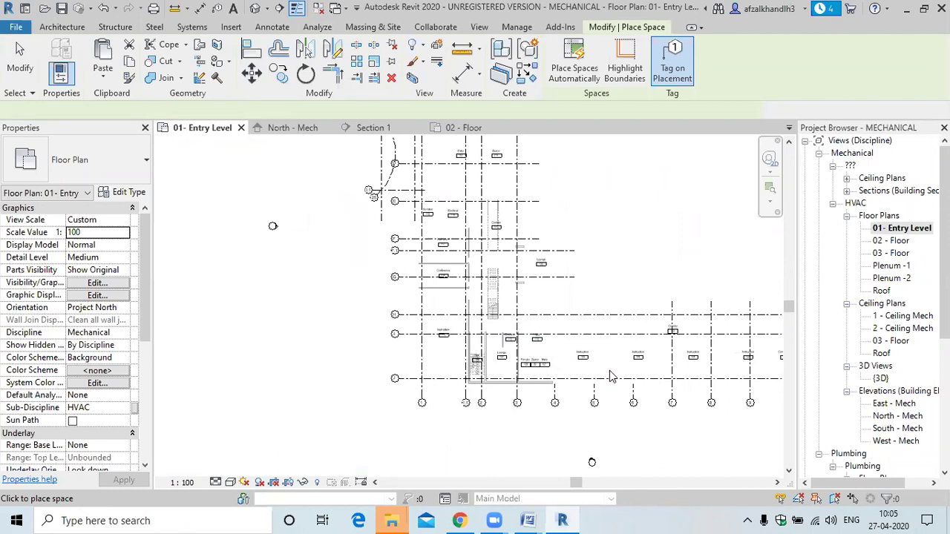
left_click(554, 341)
scroll(601, 364, "down", 1)
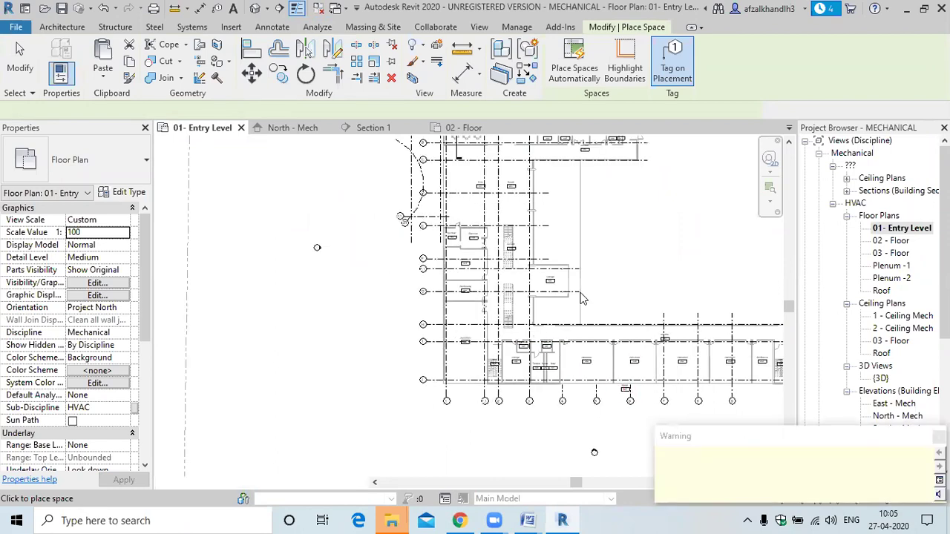
Try to place a space in the open area outside the building beside Space 213, and end space placement
middle_click_drag(608, 315, 590, 256)
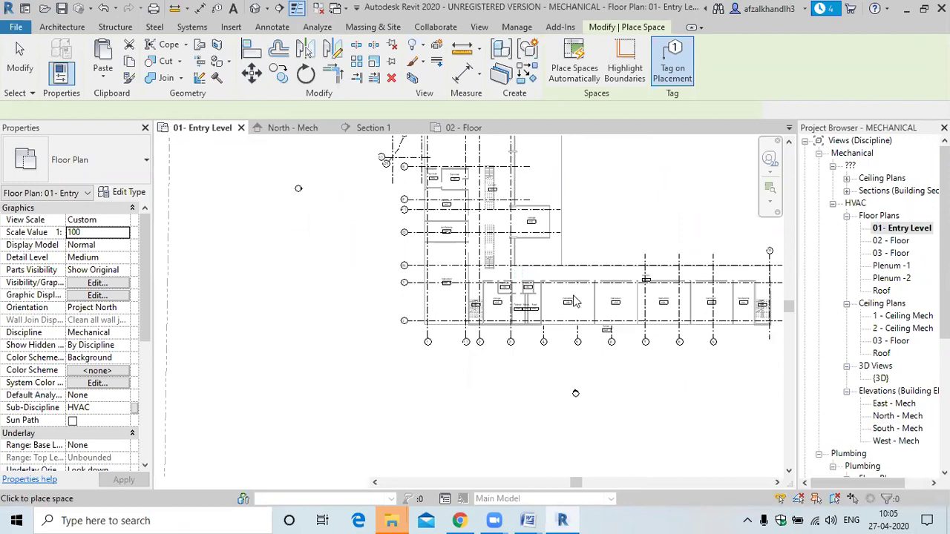
middle_click_drag(578, 339, 553, 419)
middle_click_drag(479, 211, 468, 252)
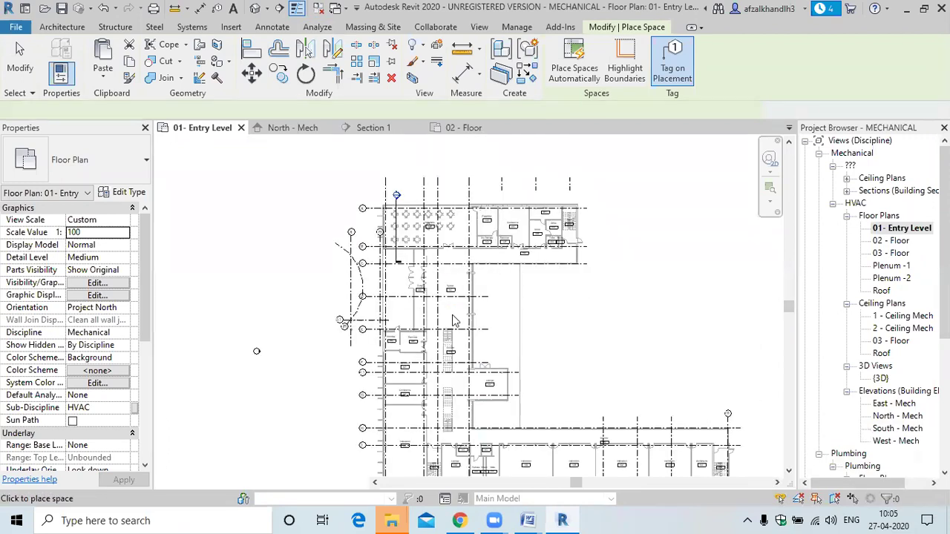
scroll(455, 320, "up", 5)
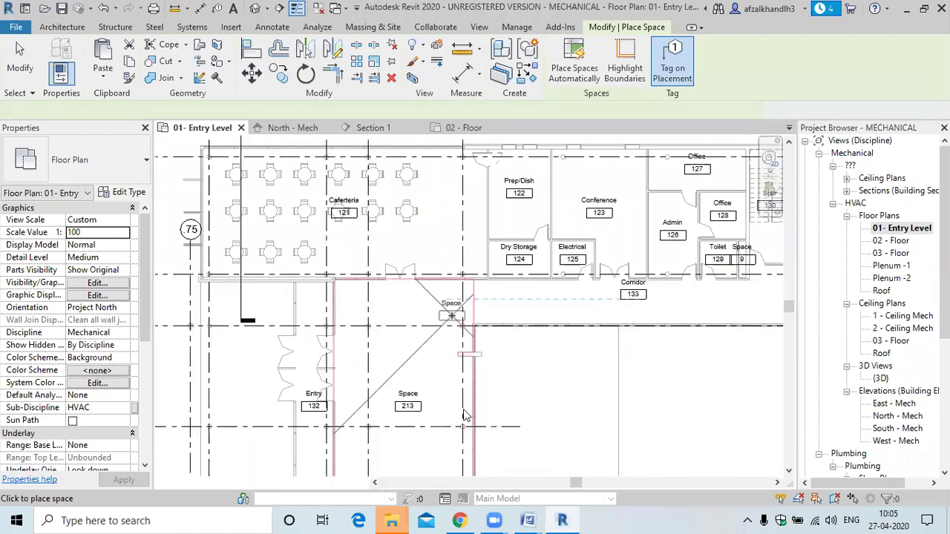
scroll(516, 404, "down", 1)
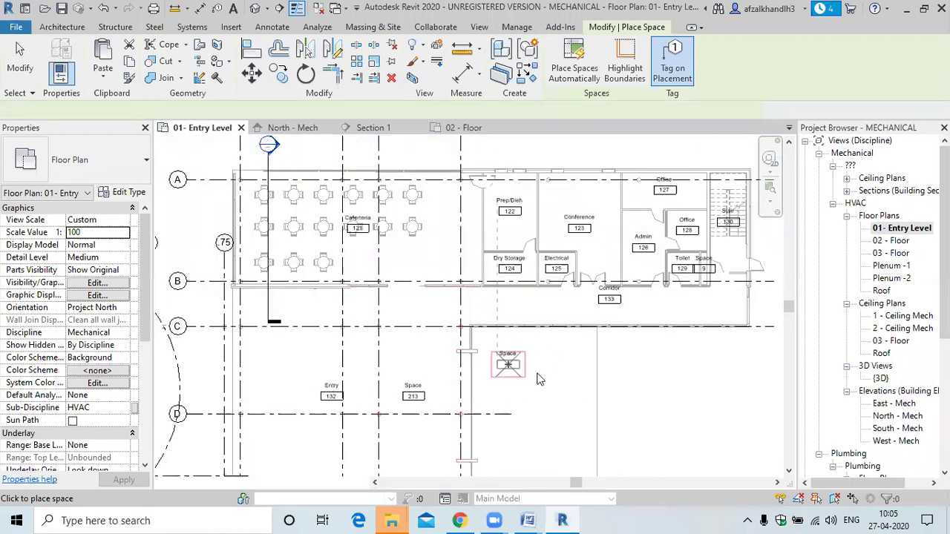
left_click(538, 380)
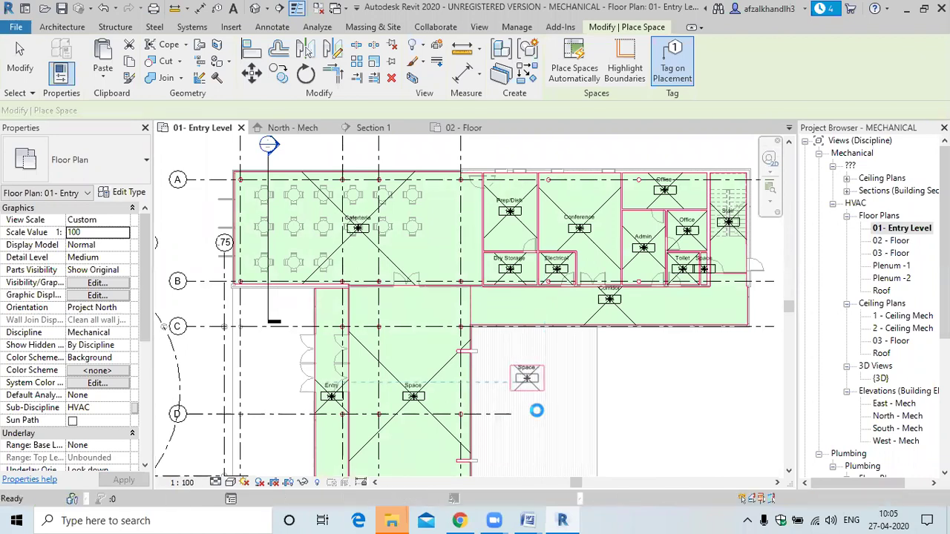
key("Escape")
key("Escape")
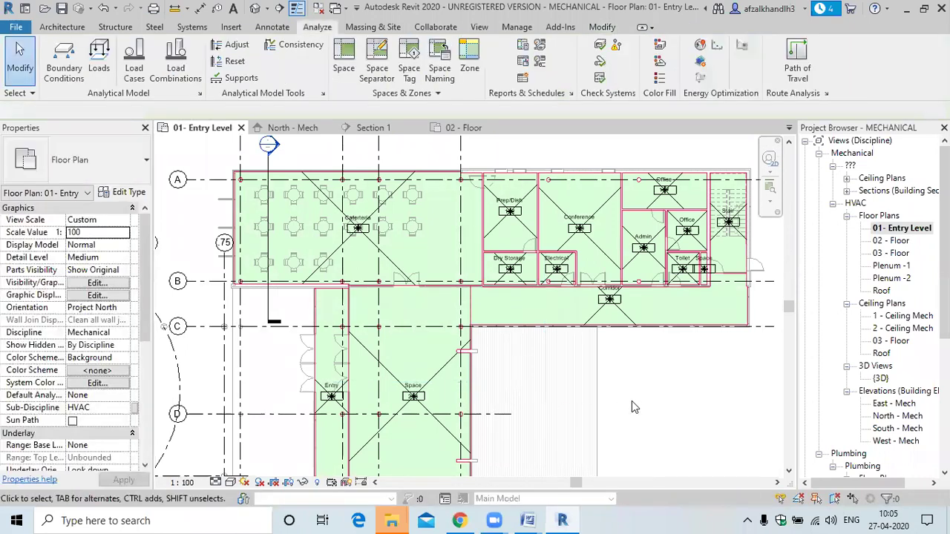
Examine how the separation line divides the corridor between grids B and F on the entry level plan
scroll(631, 400, "down", 2)
middle_click_drag(632, 405, 637, 300)
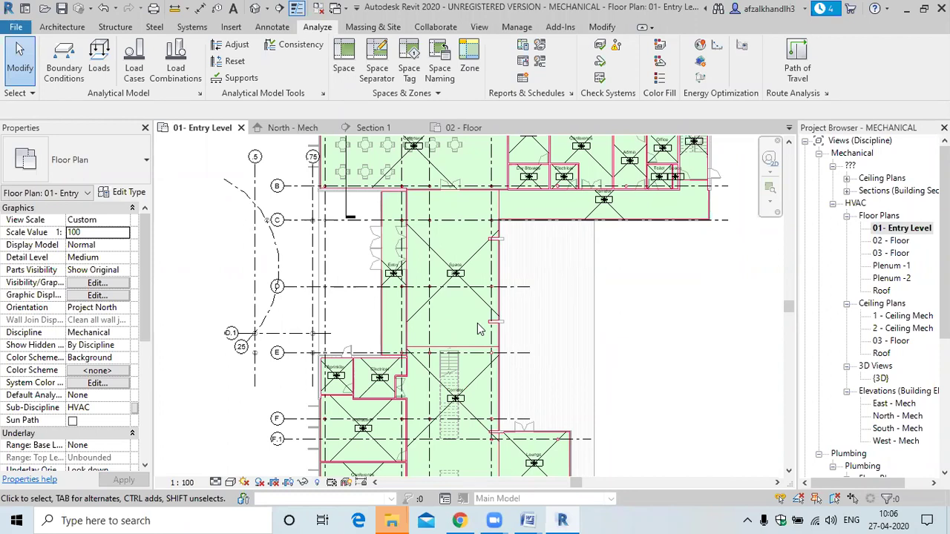
scroll(478, 329, "down", 1)
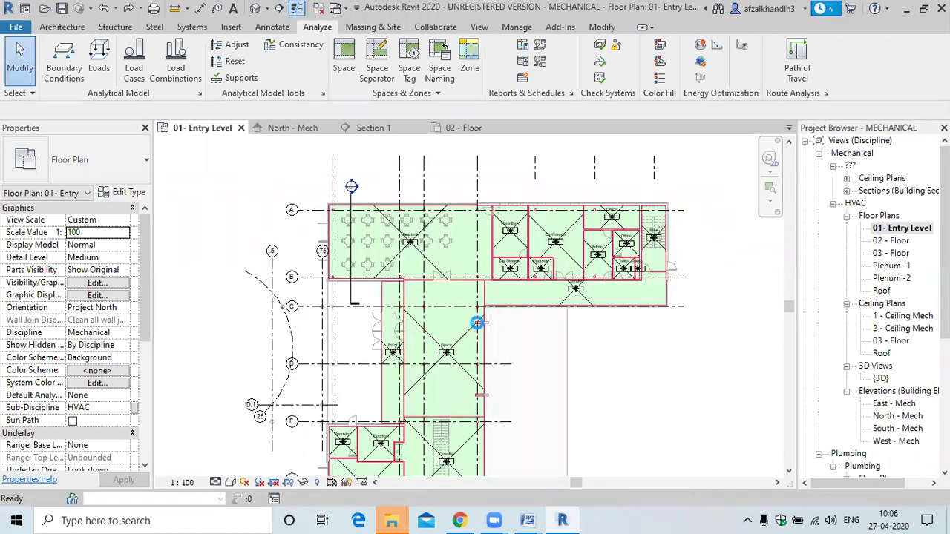
middle_click_drag(487, 381, 479, 330)
scroll(479, 328, "up", 5)
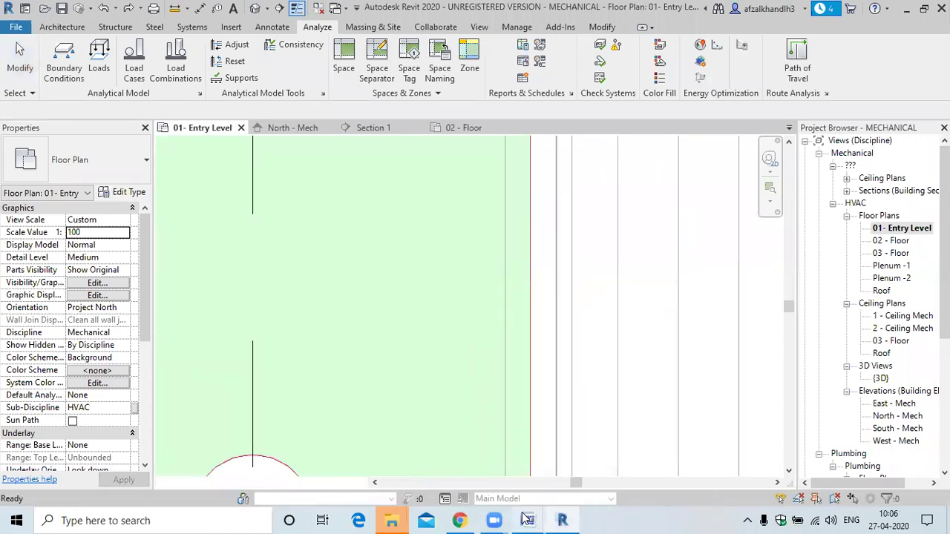
Consult the Vertical Extent of Spaces (Shafts) topic in the Daily Topics Update document in Word and return to the Revit plan
mouse_move(527, 520)
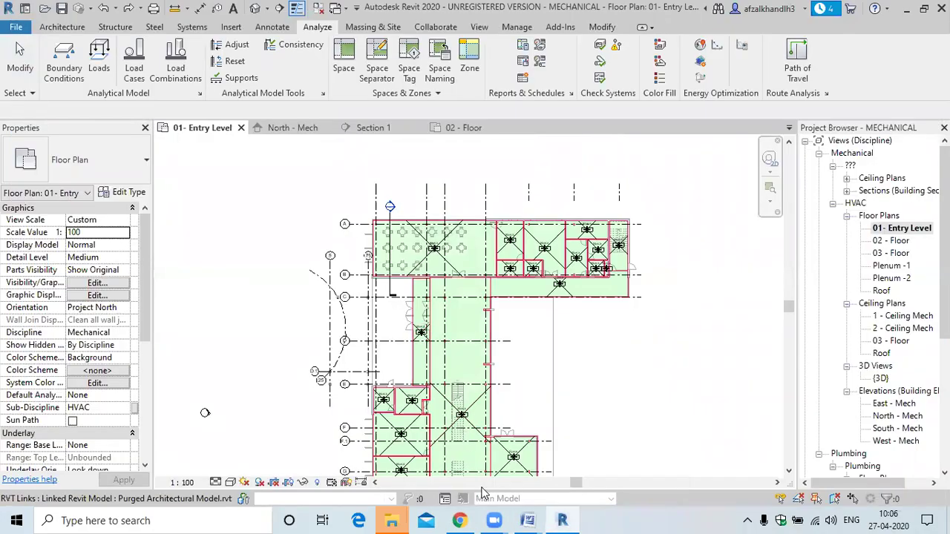
left_click(466, 475)
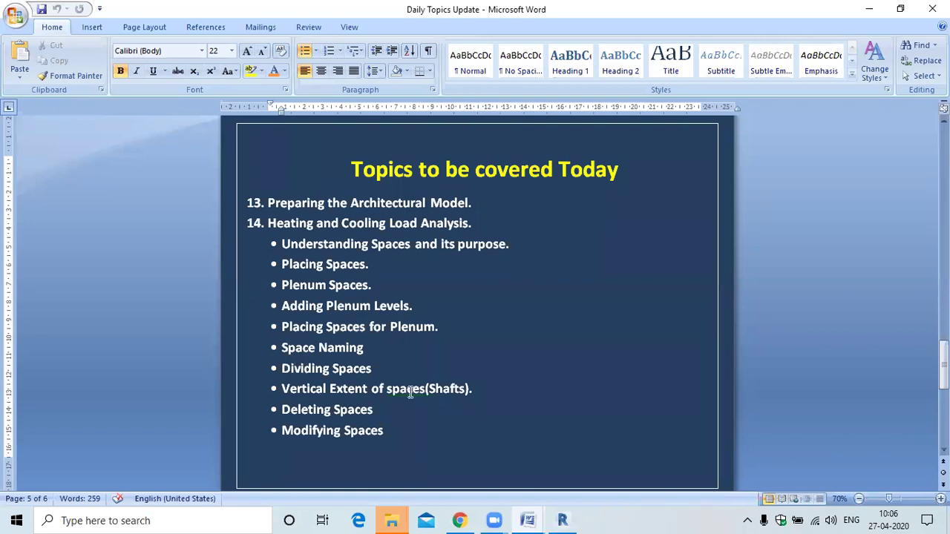
left_click(867, 9)
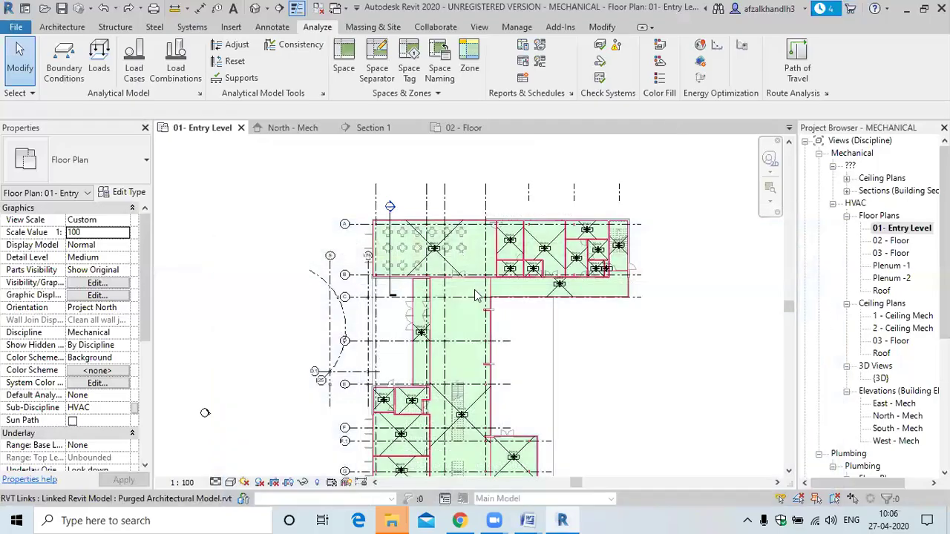
Run Space Naming so the entry level spaces around the shaft take the architectural room names and numbers, accepting the duplicate number warnings
scroll(515, 339, "up", 3)
middle_click_drag(515, 339, 475, 230)
scroll(505, 326, "up", 5)
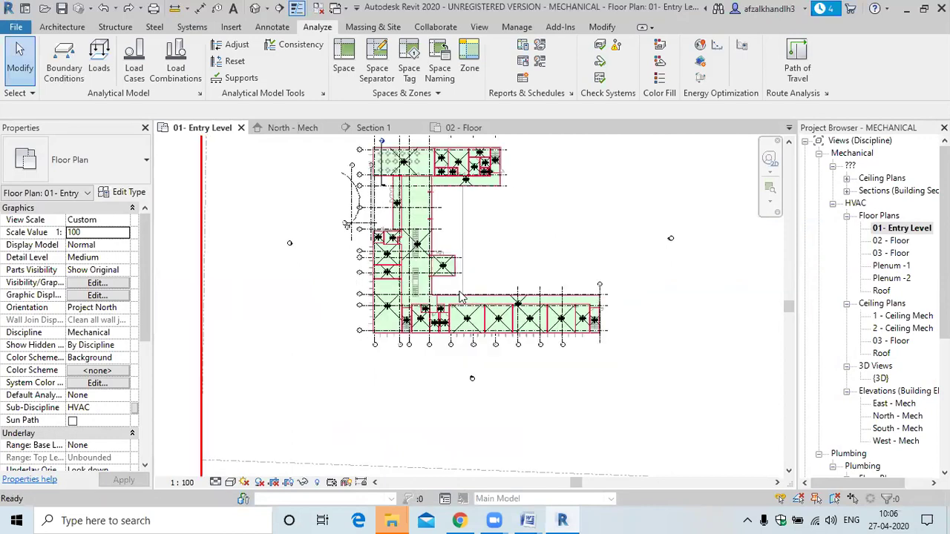
scroll(445, 386, "up", 4)
scroll(495, 380, "up", 2)
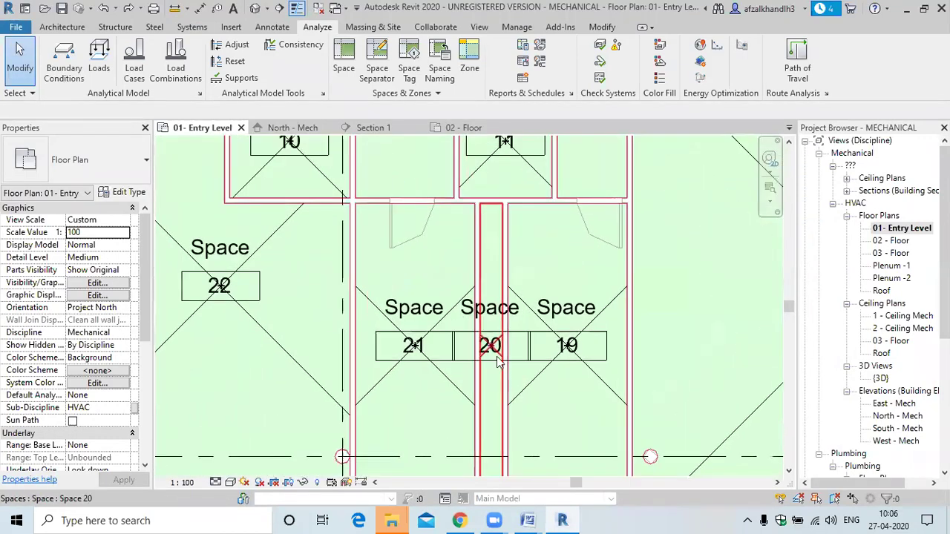
scroll(497, 356, "up", 1)
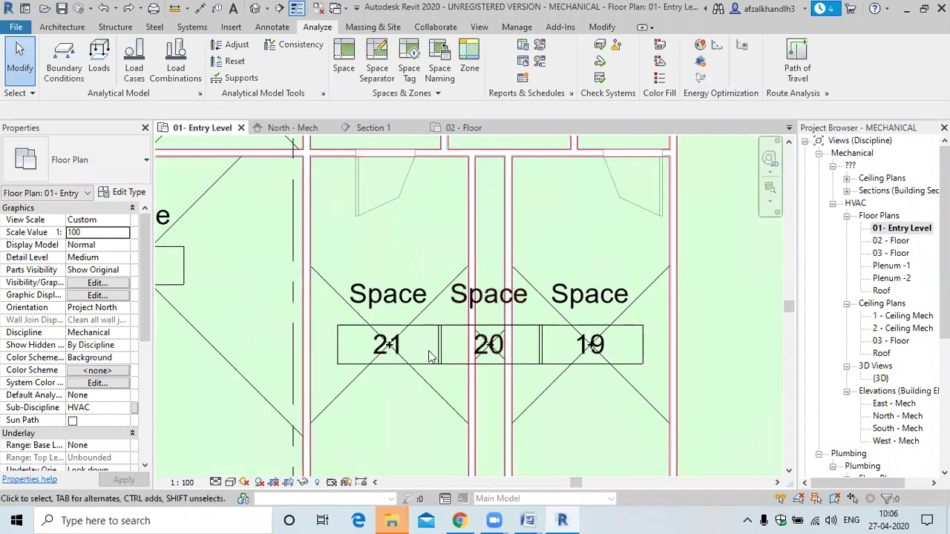
scroll(406, 333, "down", 2)
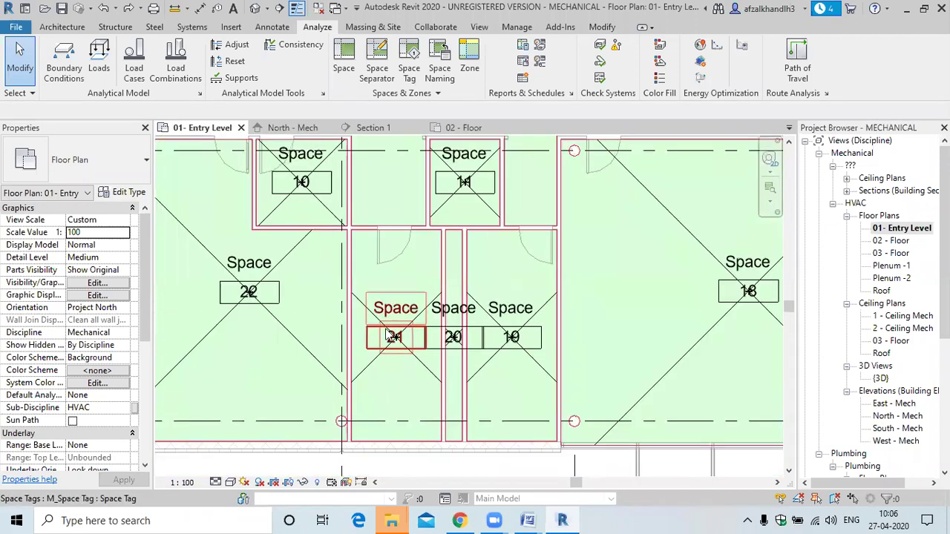
left_click(434, 80)
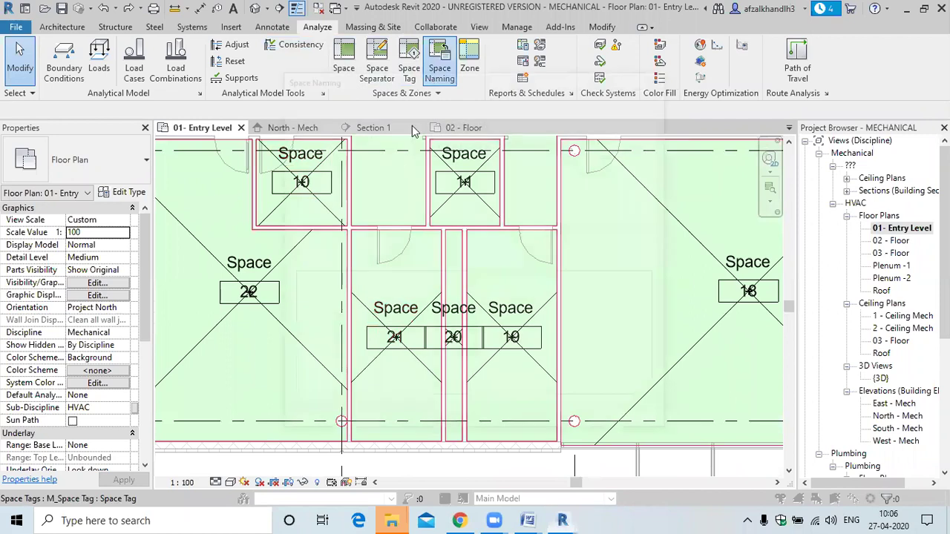
left_click(584, 424)
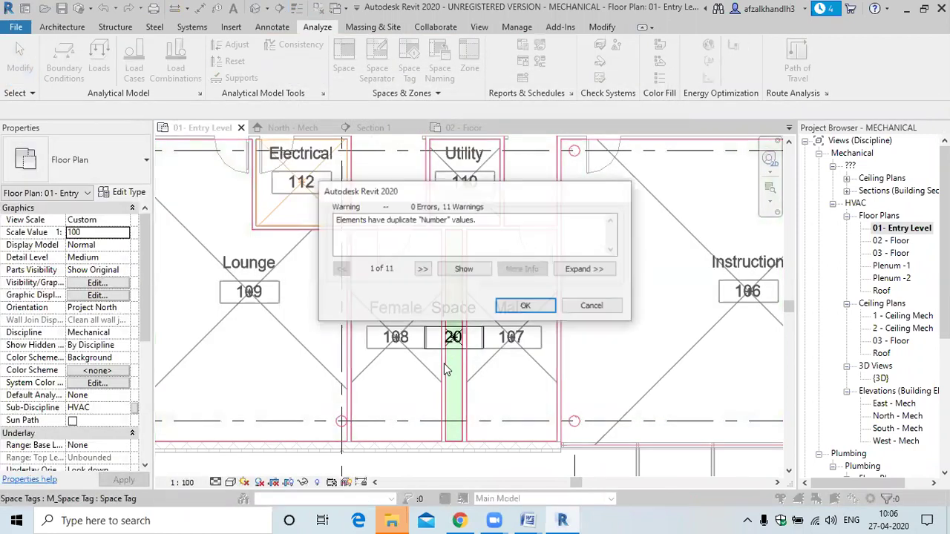
left_click(525, 305)
scroll(448, 350, "up", 2)
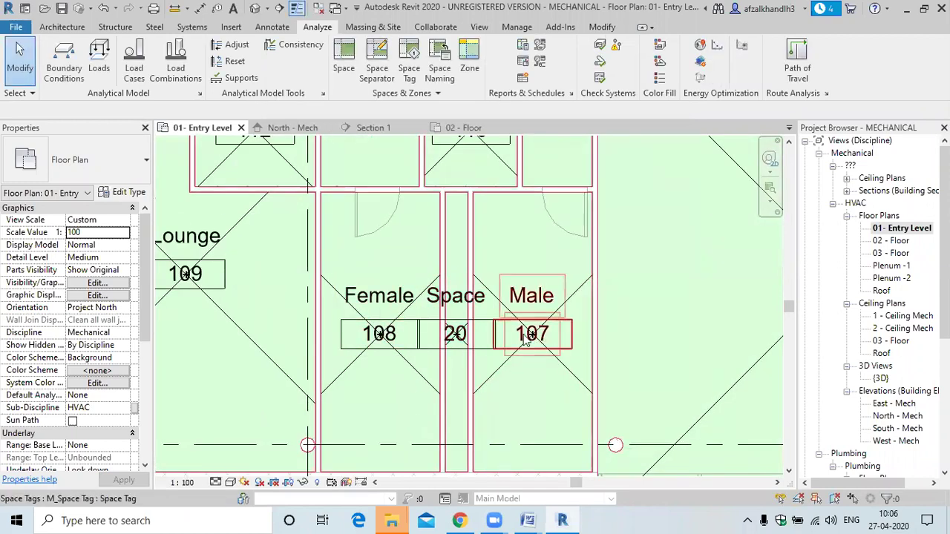
scroll(462, 297, "up", 2)
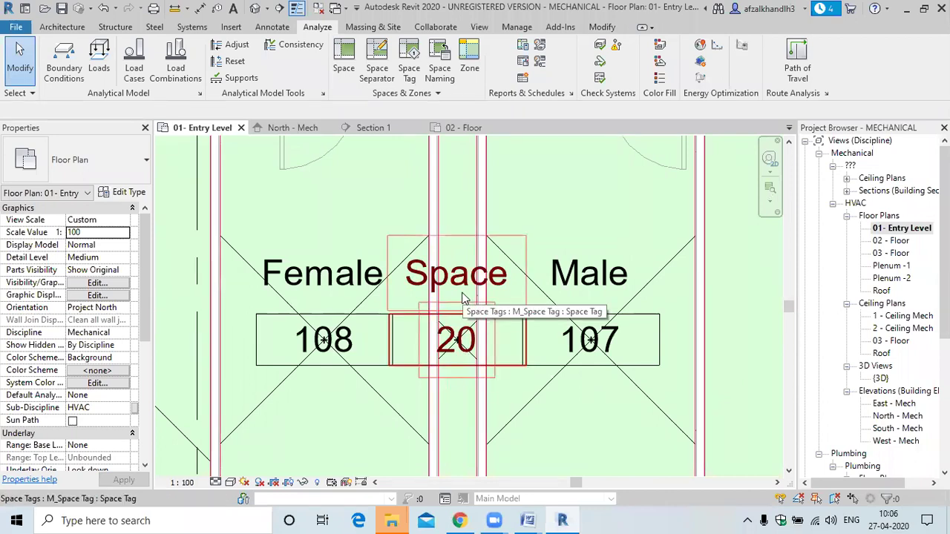
key("s")
key("e")
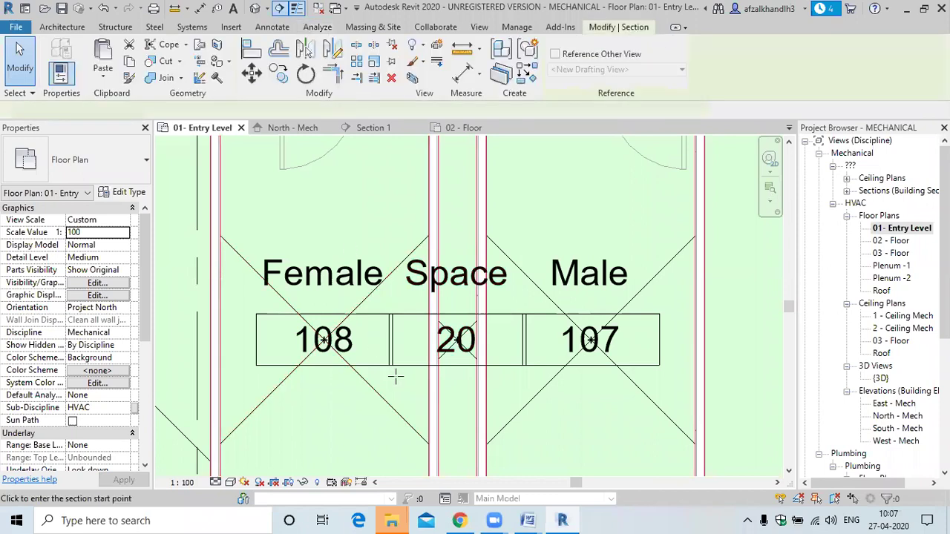
key("Escape")
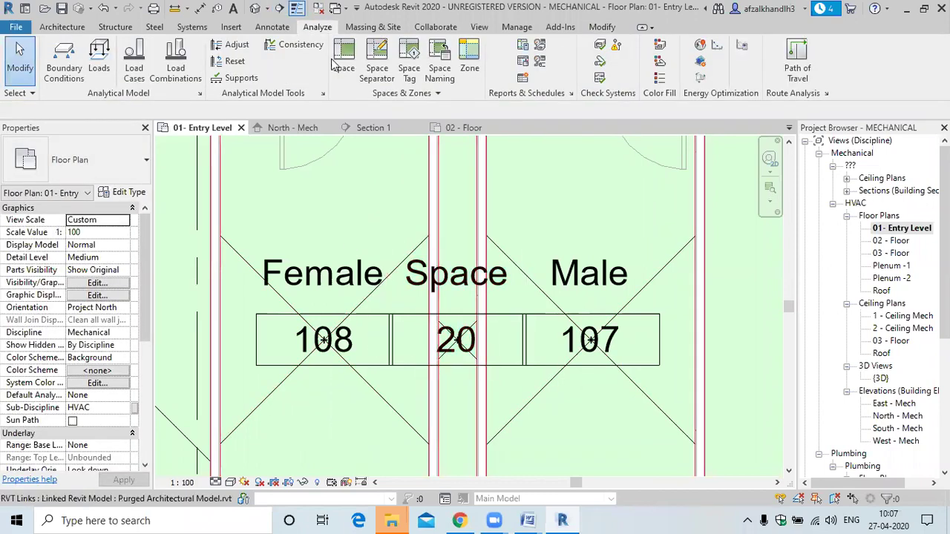
left_click(279, 9)
key("Escape")
key("Escape")
Draw a short horizontal section line through the shaft Space 20, from inside Female 108 to inside Male 107
left_click(279, 8)
left_click(405, 450)
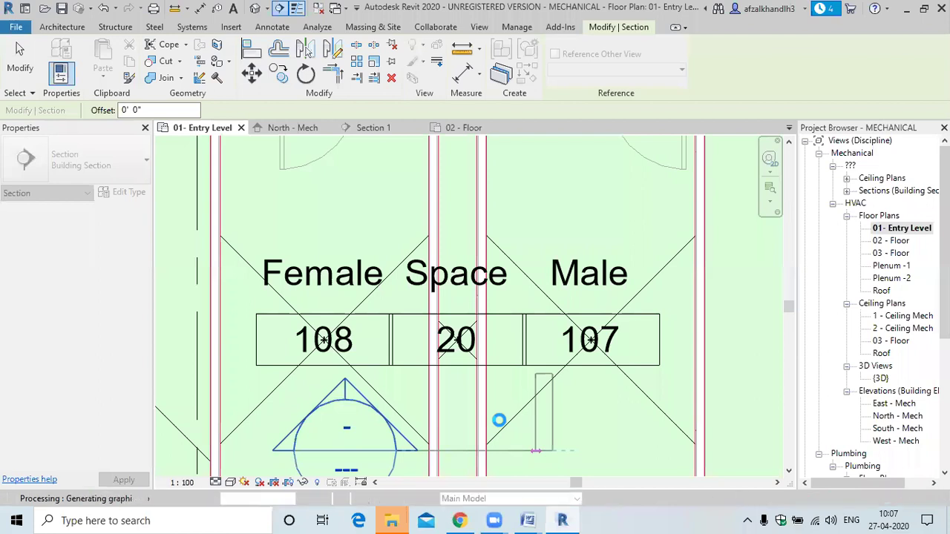
scroll(496, 413, "down", 3)
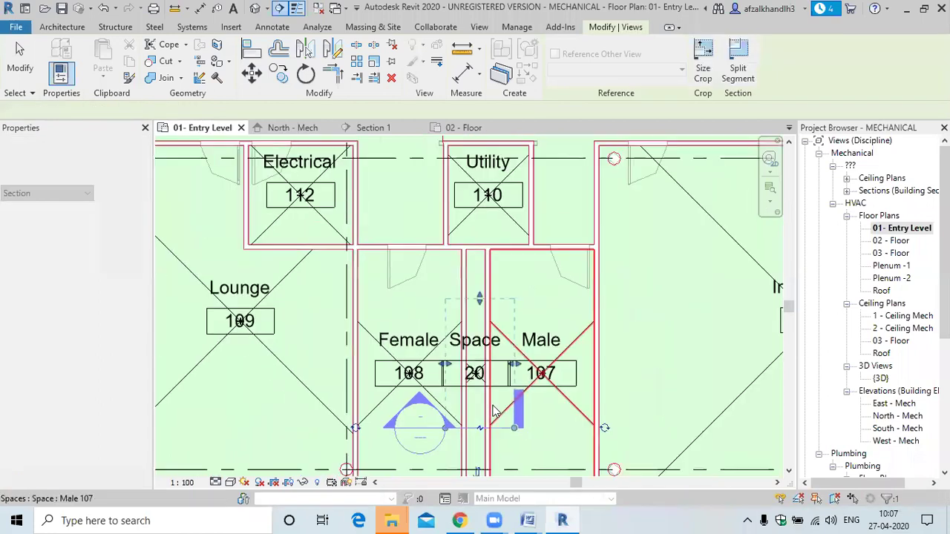
key("Escape")
Select the new section line across the shaft and open its section view
scroll(498, 433, "up", 3)
left_click(498, 428)
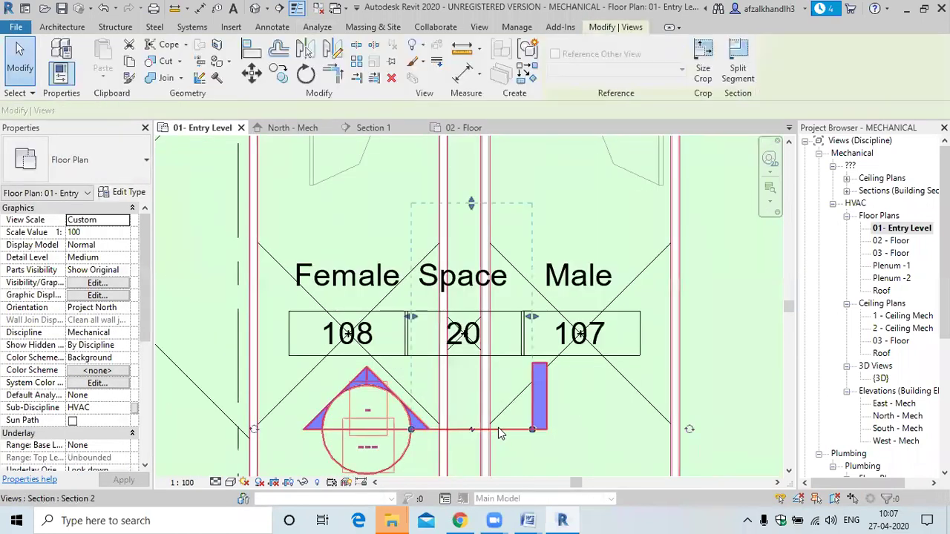
right_click(498, 428)
left_click(538, 144)
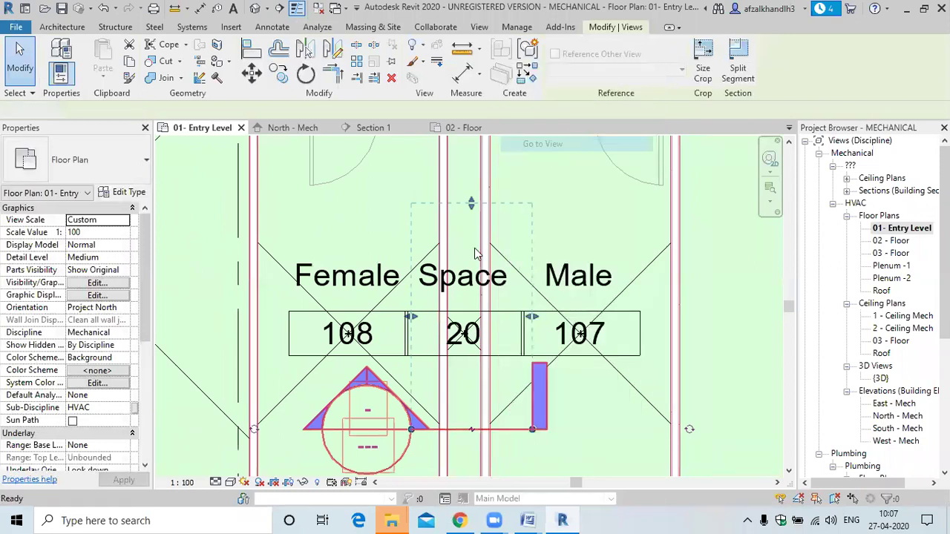
Select the shaft Space 20 in the section and examine its vertical extent against the shaft spaces on the floors above
scroll(470, 382, "up", 3)
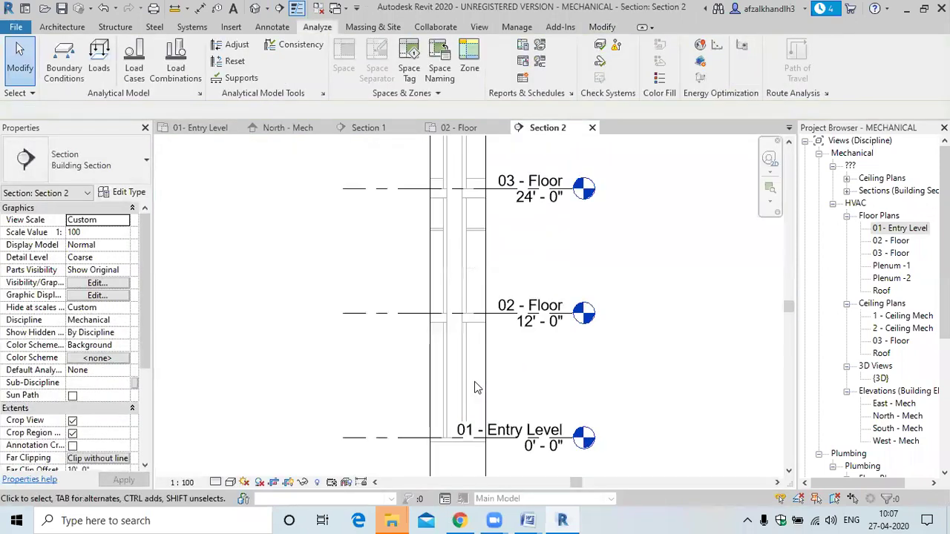
left_click(456, 391)
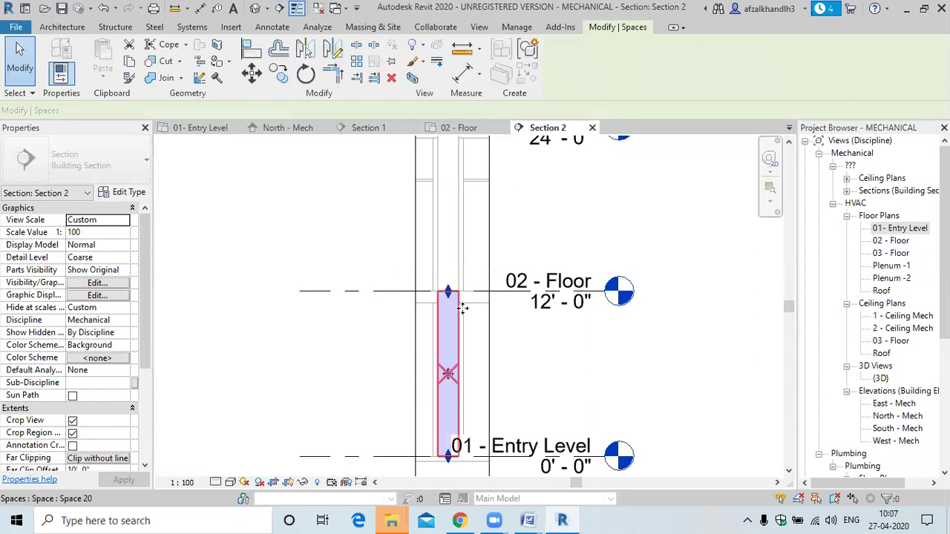
scroll(464, 364, "up", 3, "ctrl")
scroll(447, 356, "down", 1)
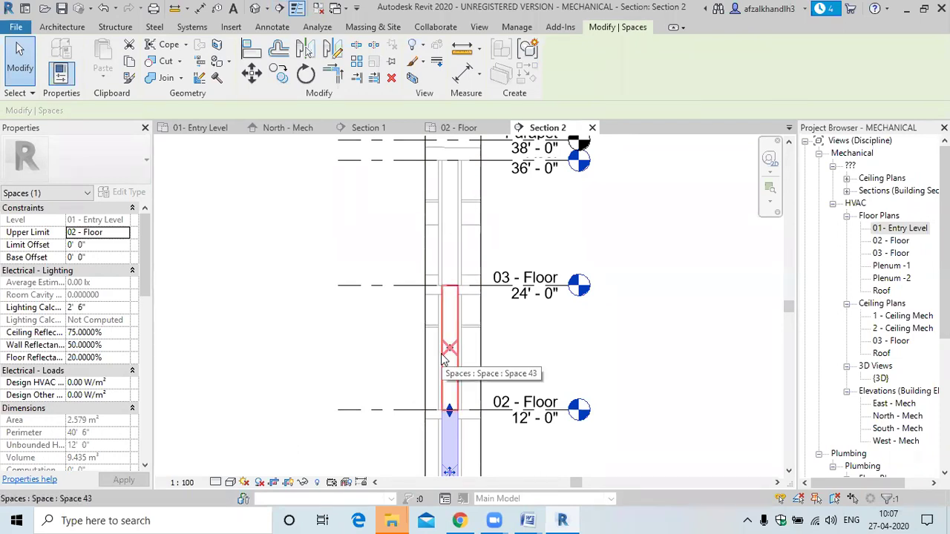
scroll(460, 360, "up", 1)
scroll(447, 431, "down", 1)
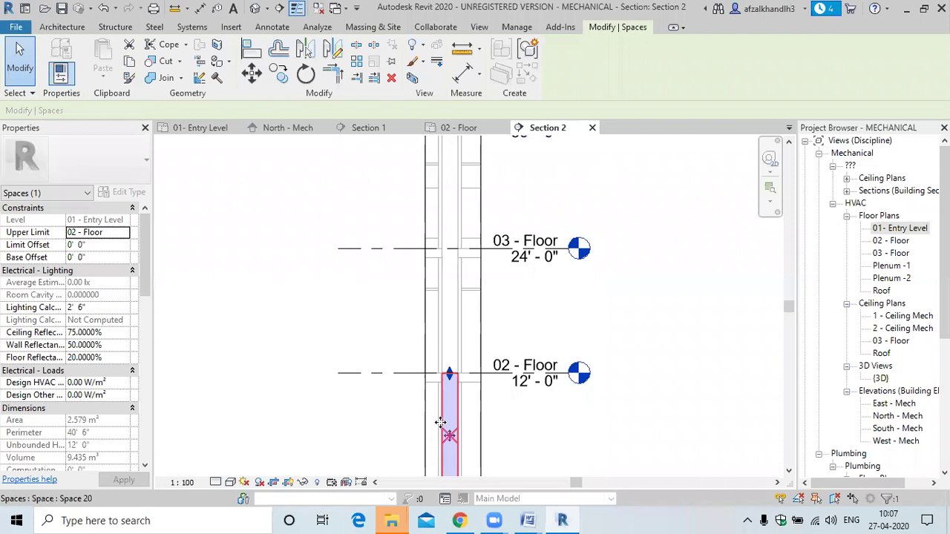
Examine the upper end of shaft Space 20 at the 02 - Floor level and the shaft stretch above it
middle_click_drag(446, 446, 423, 362)
middle_click_drag(476, 206, 467, 325)
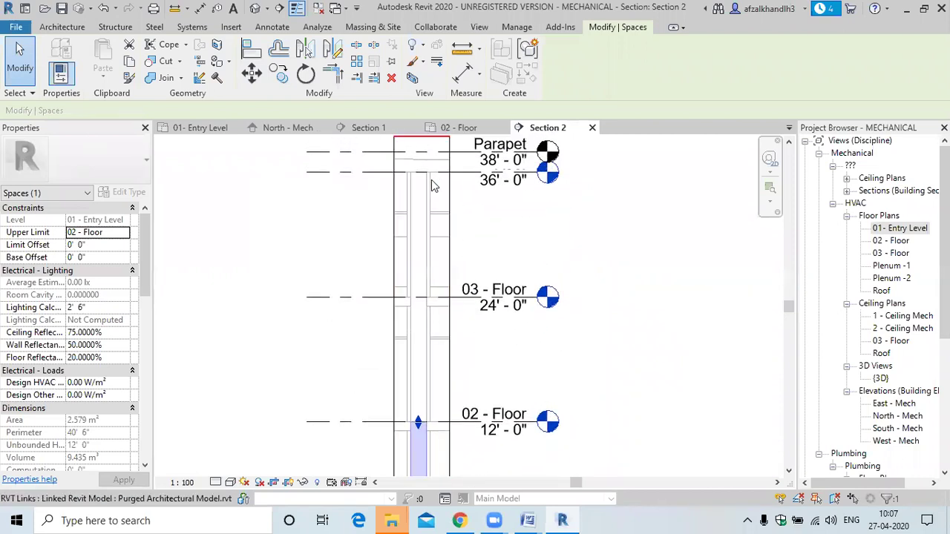
middle_click_drag(438, 392, 417, 323)
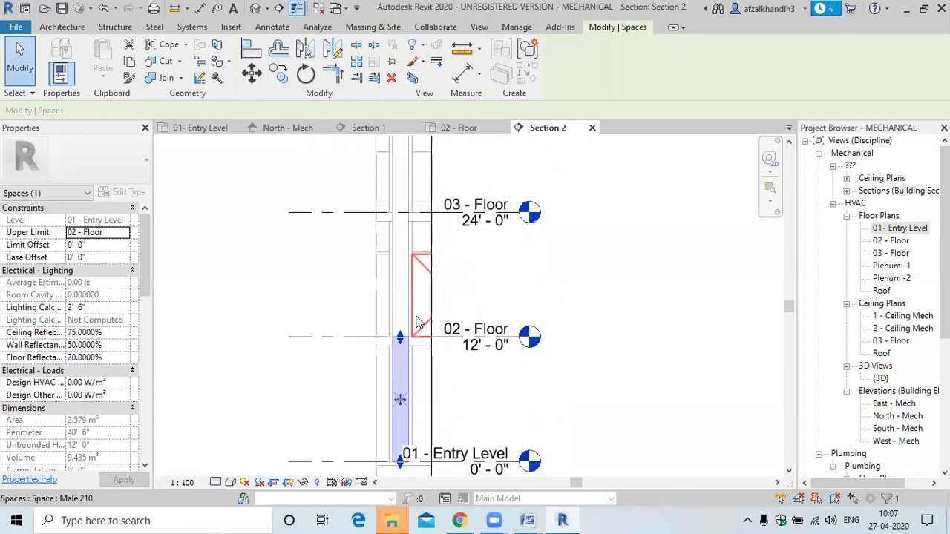
scroll(400, 371, "up", 2)
scroll(407, 414, "down", 1)
middle_click_drag(406, 414, 387, 192)
scroll(392, 349, "up", 3)
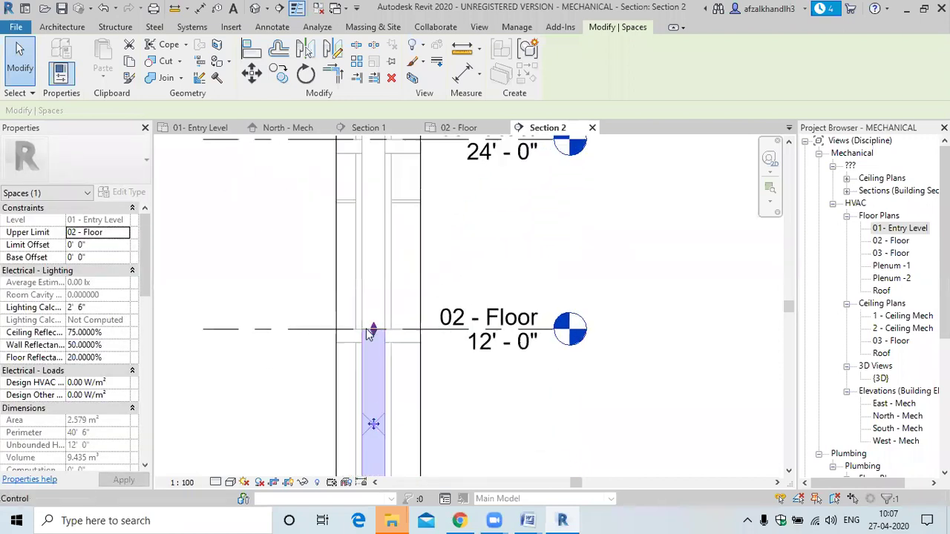
key("Escape")
left_click(384, 453)
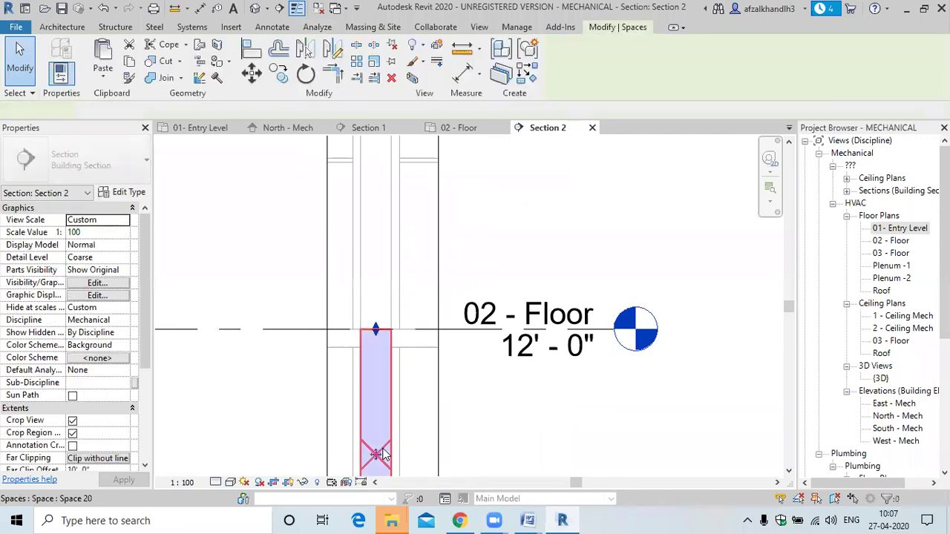
scroll(428, 298, "down", 2)
key("Escape")
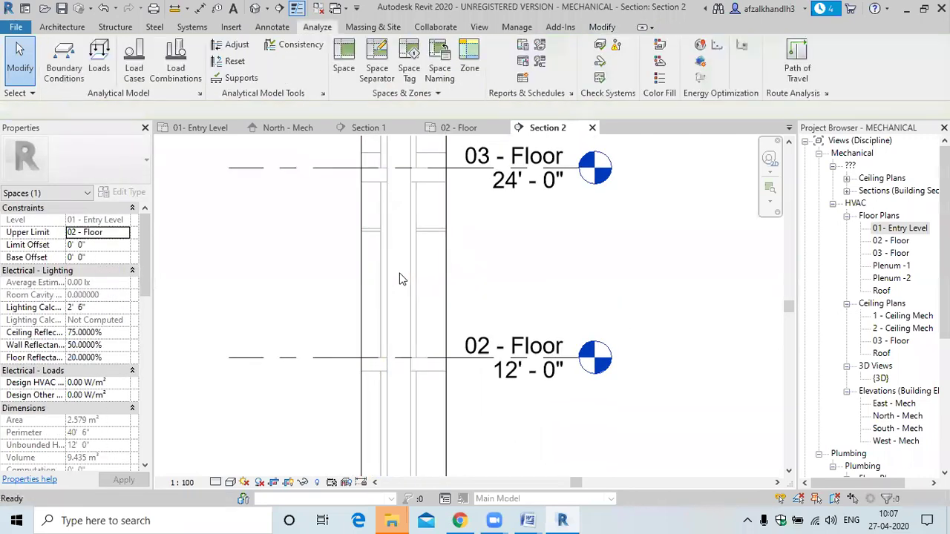
Inspect the separate shaft space between 02 - Floor and 03 - Floor and its level constraints
left_click(401, 270)
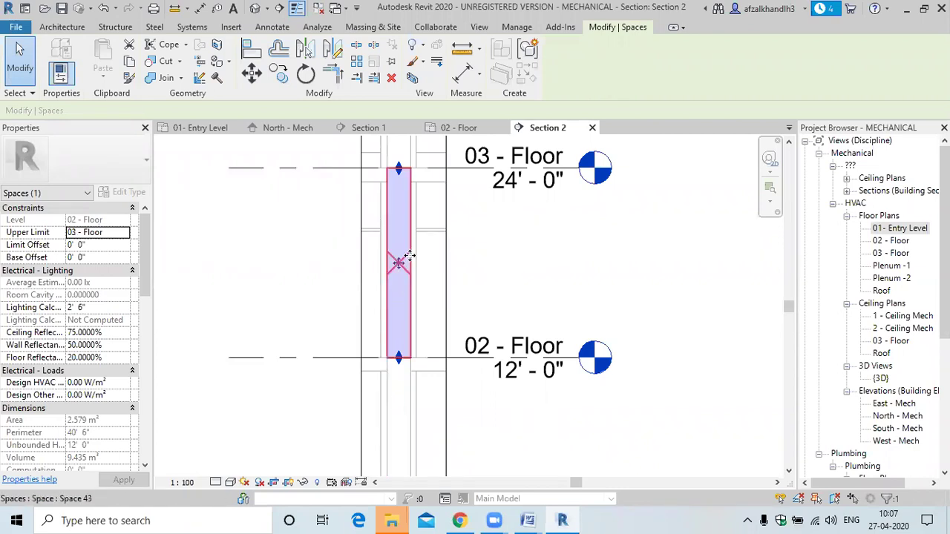
scroll(399, 259, "up", 2)
scroll(401, 259, "up", 1)
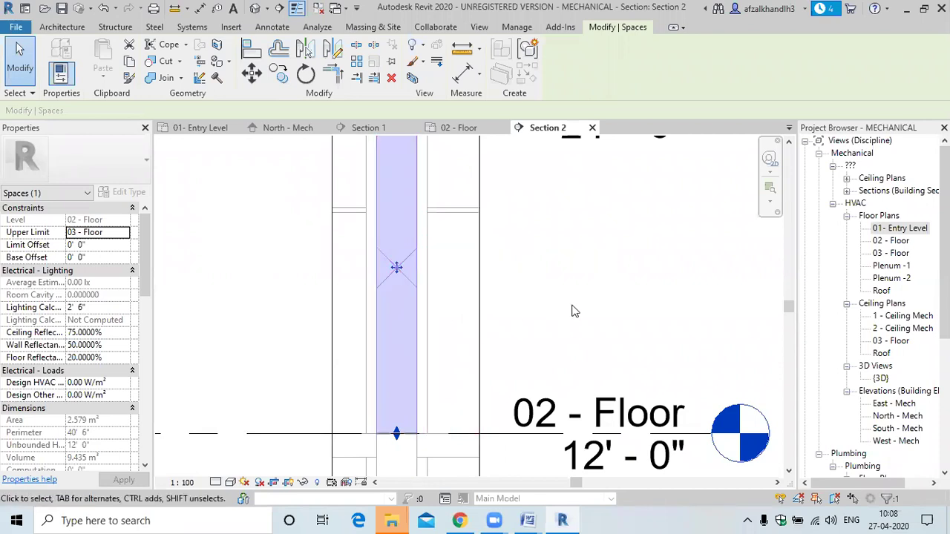
key("Escape")
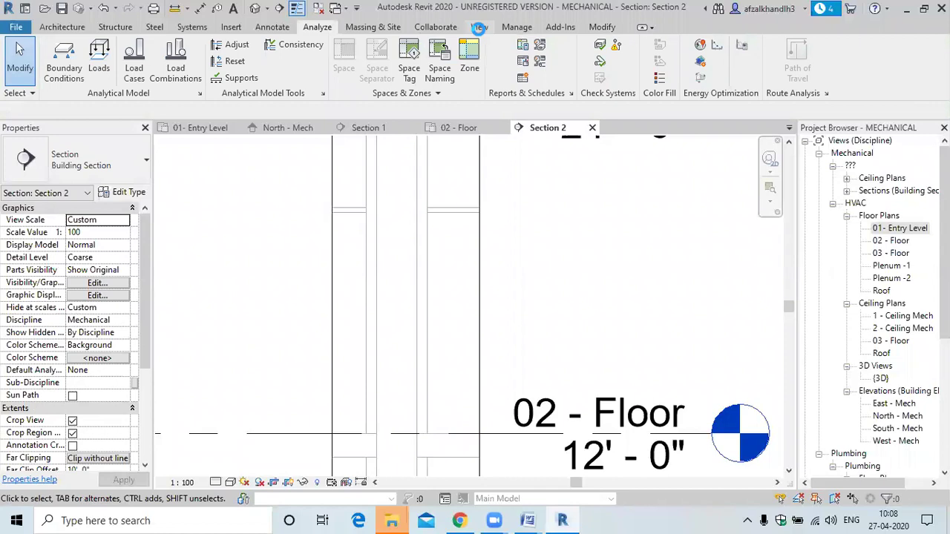
Display the System Browser, list it by Zones and expand the Default zone to show its spaces
left_click(479, 28)
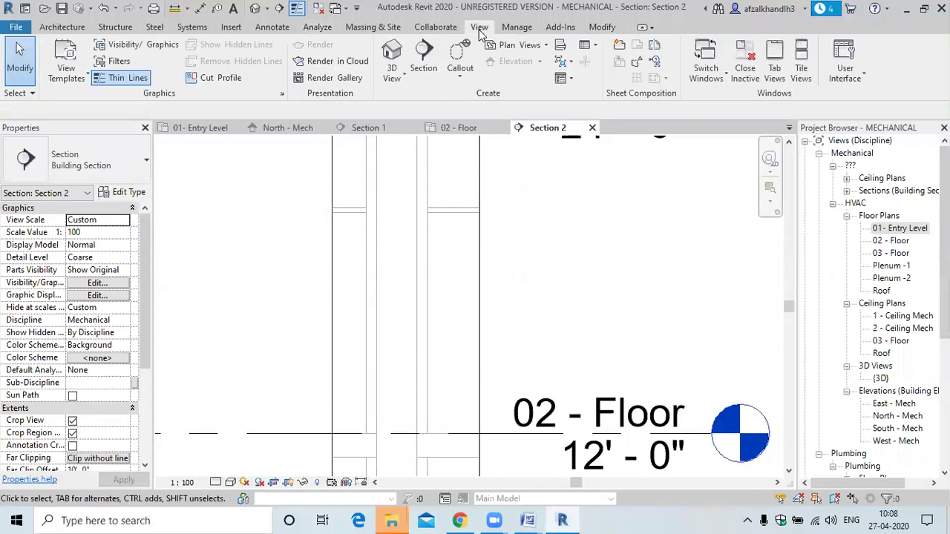
left_click(844, 68)
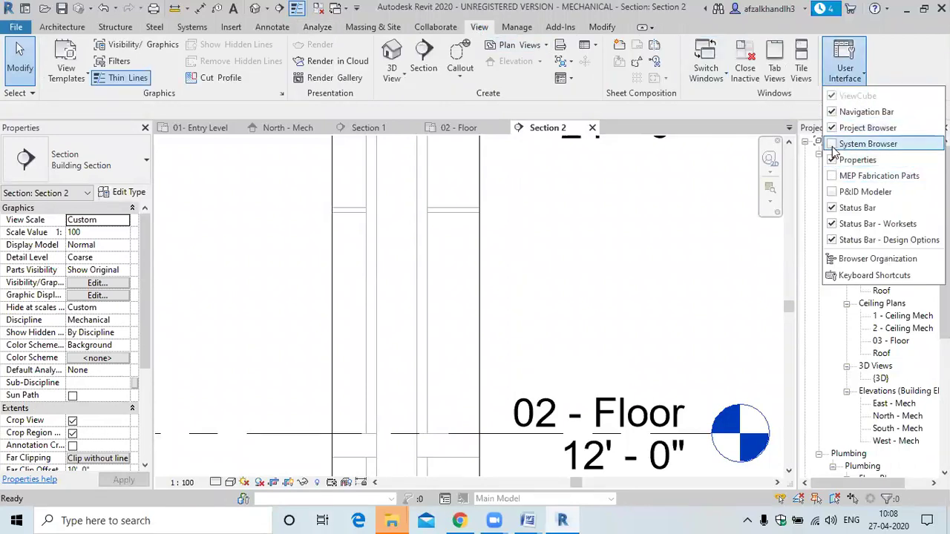
left_click(834, 146)
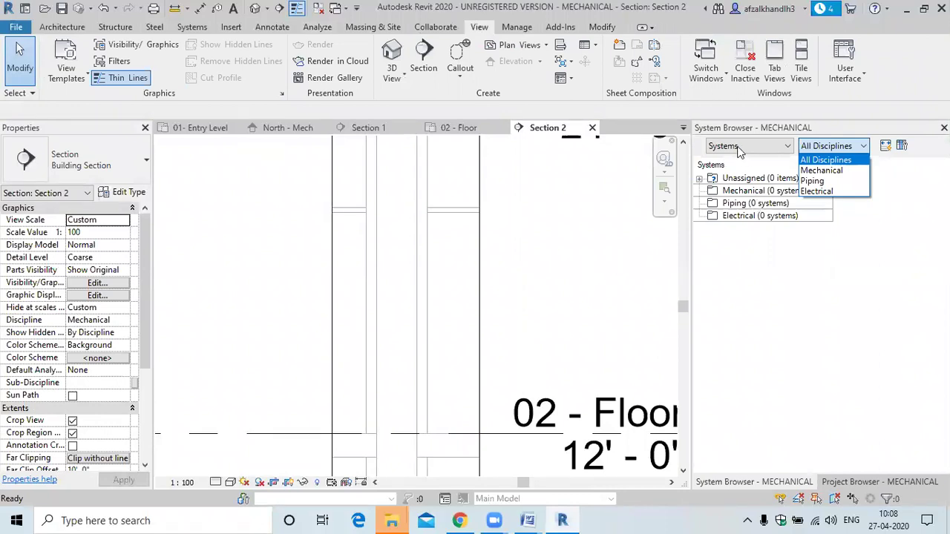
left_click(739, 150)
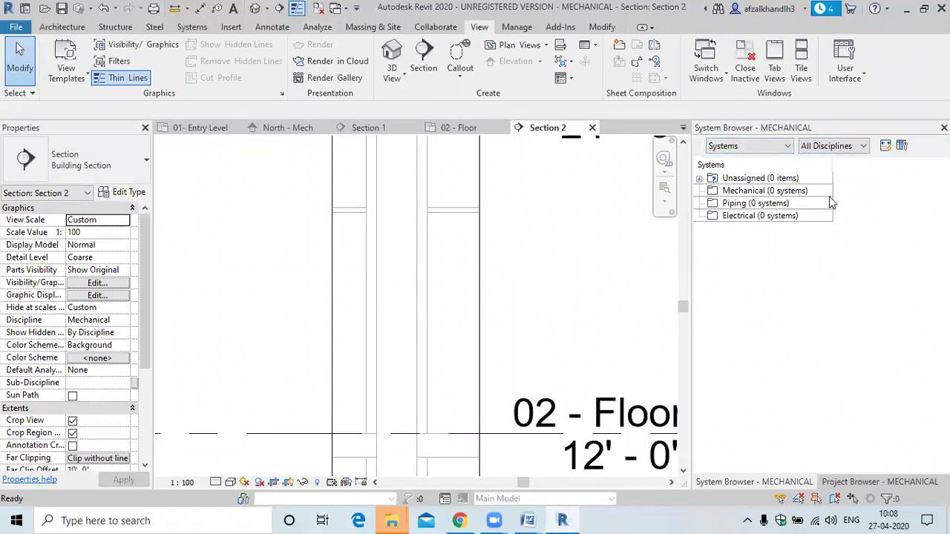
left_click(744, 145)
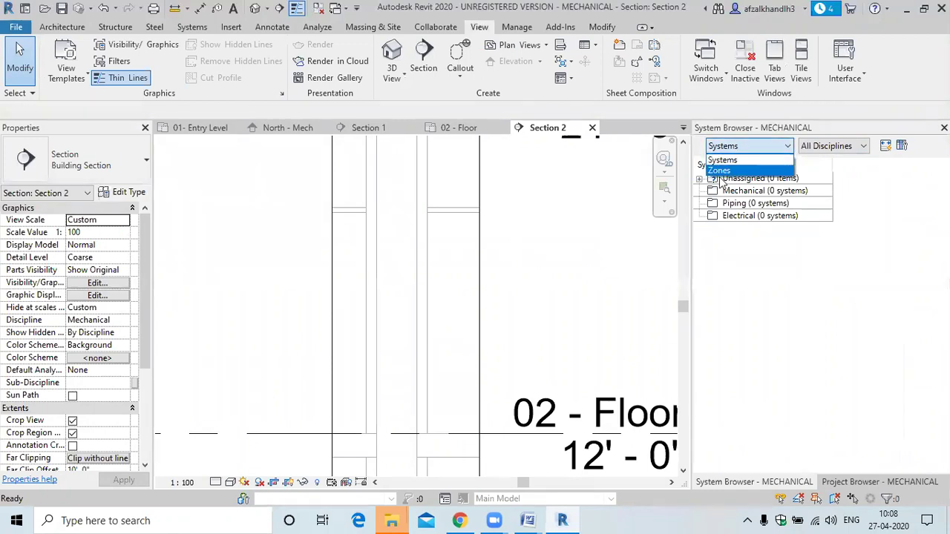
left_click(719, 171)
left_click(700, 179)
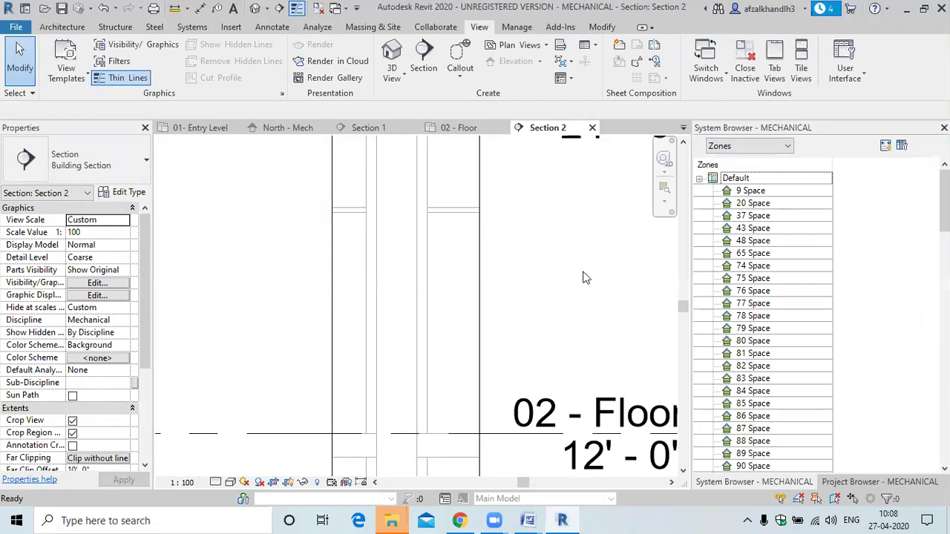
Delete shaft Space 43 between 02 - Floor and 03 - Floor from the Default zone, together with its tags
scroll(583, 278, "down", 2)
left_click(459, 280)
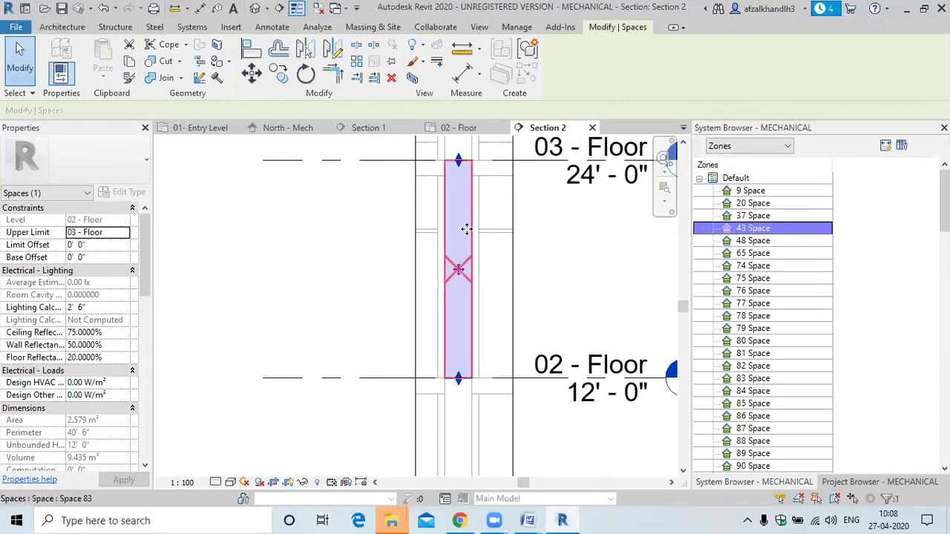
right_click(777, 232)
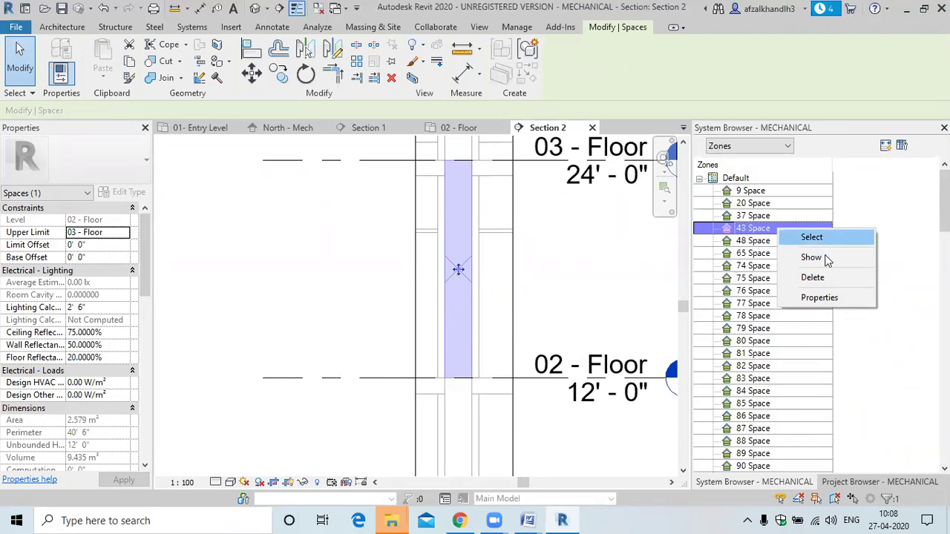
left_click(812, 277)
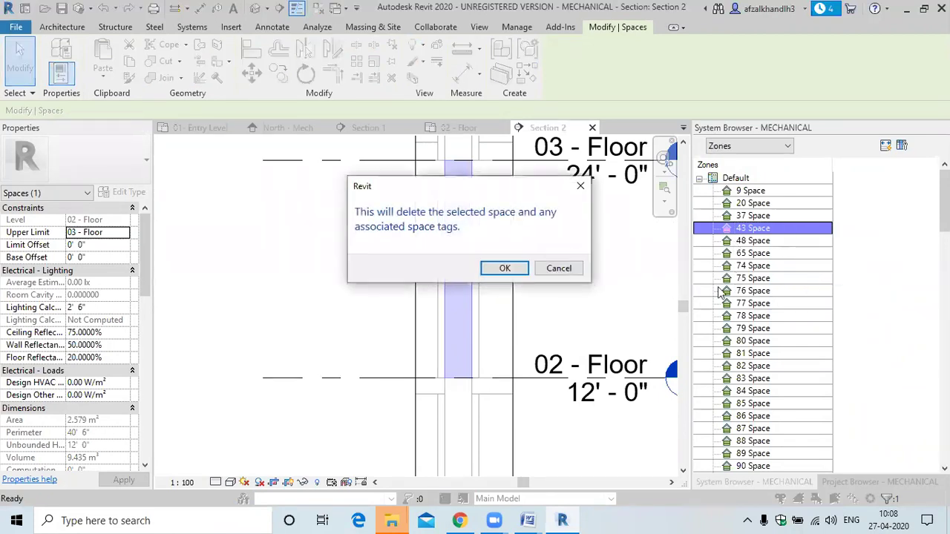
left_click(506, 268)
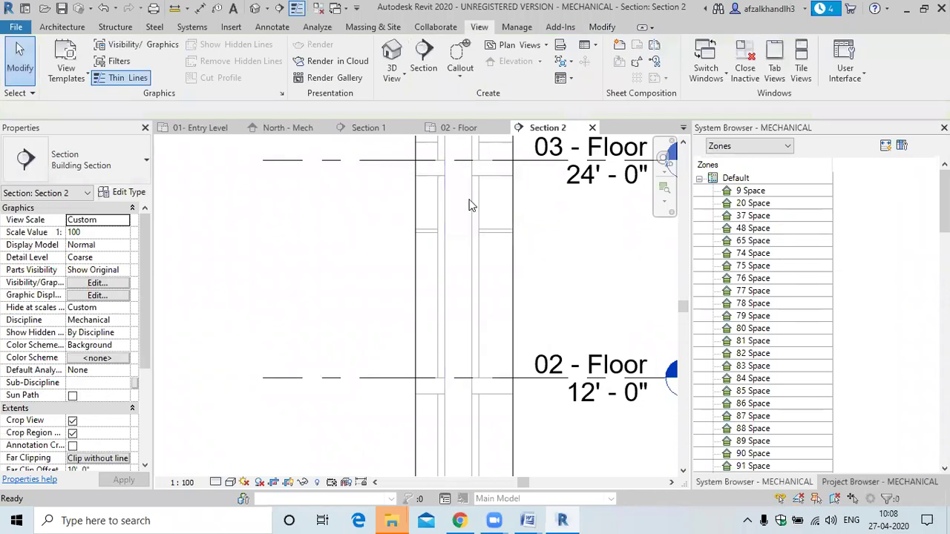
Delete the shaft plenum Space 82 just below 03 - Floor from the Default zone, together with its tags
scroll(458, 188, "down", 2)
middle_click_drag(468, 202, 468, 301)
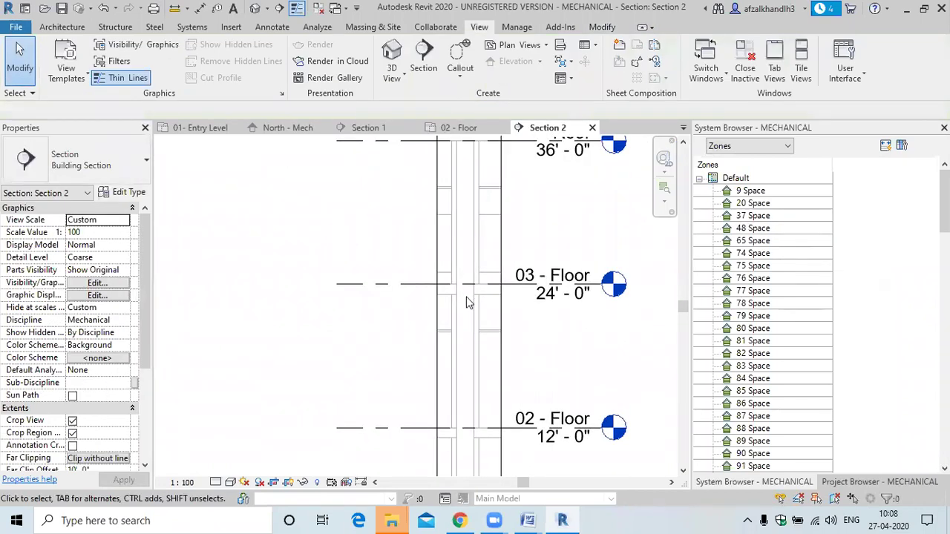
left_click(466, 313)
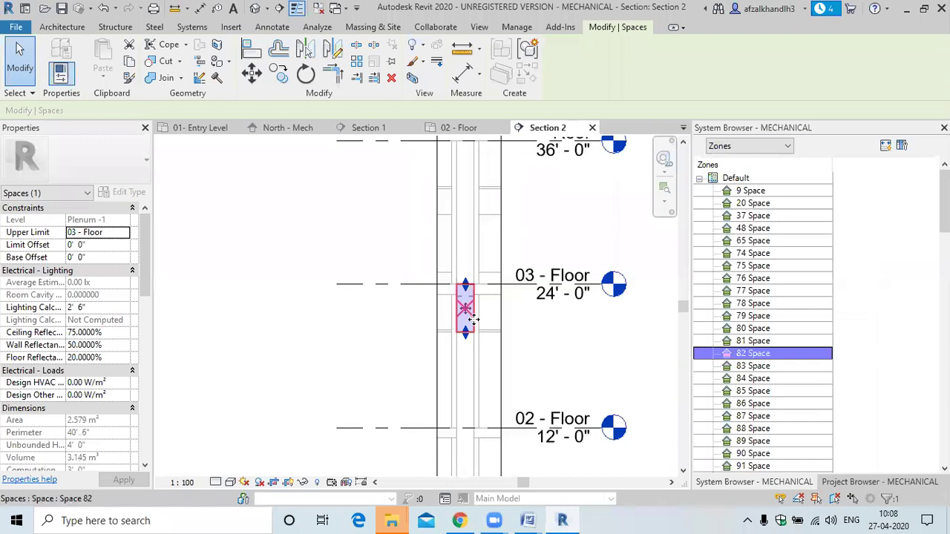
right_click(764, 356)
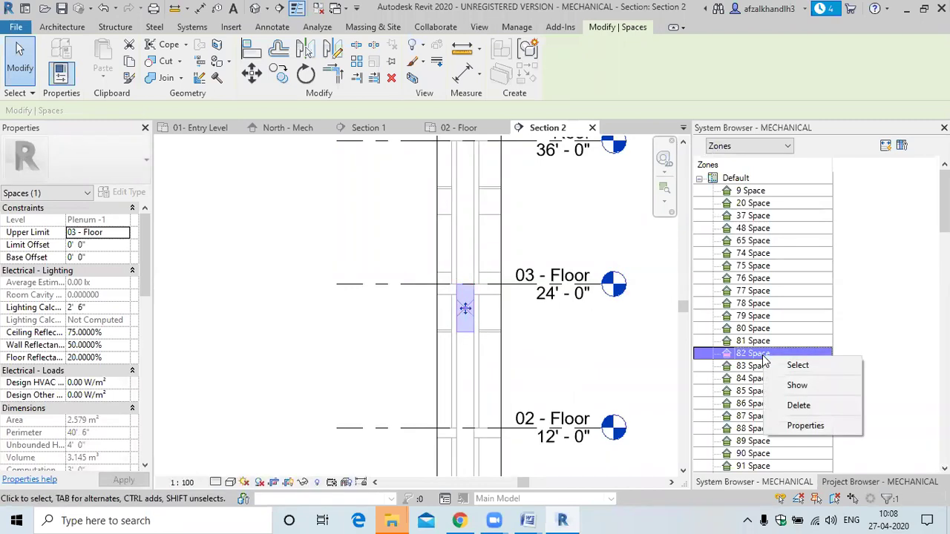
left_click(798, 405)
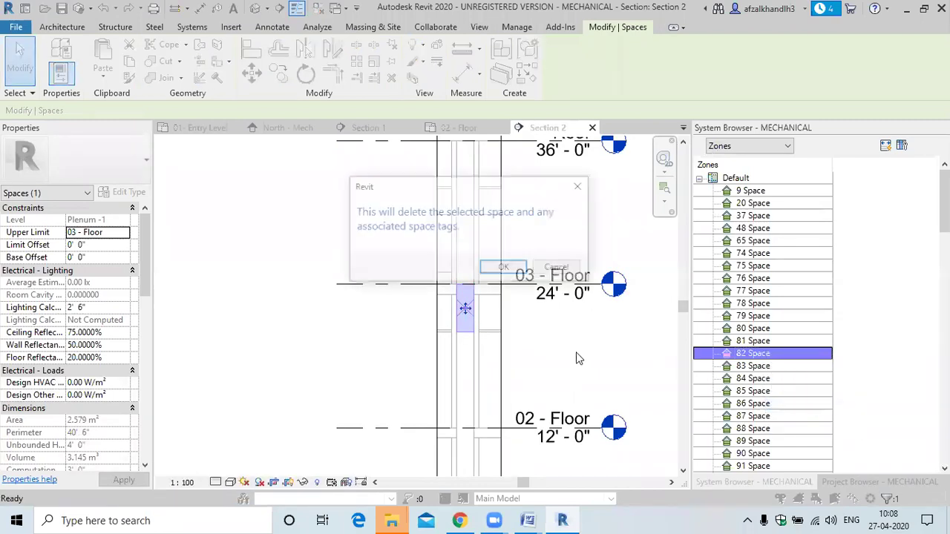
left_click(503, 268)
left_click(523, 351)
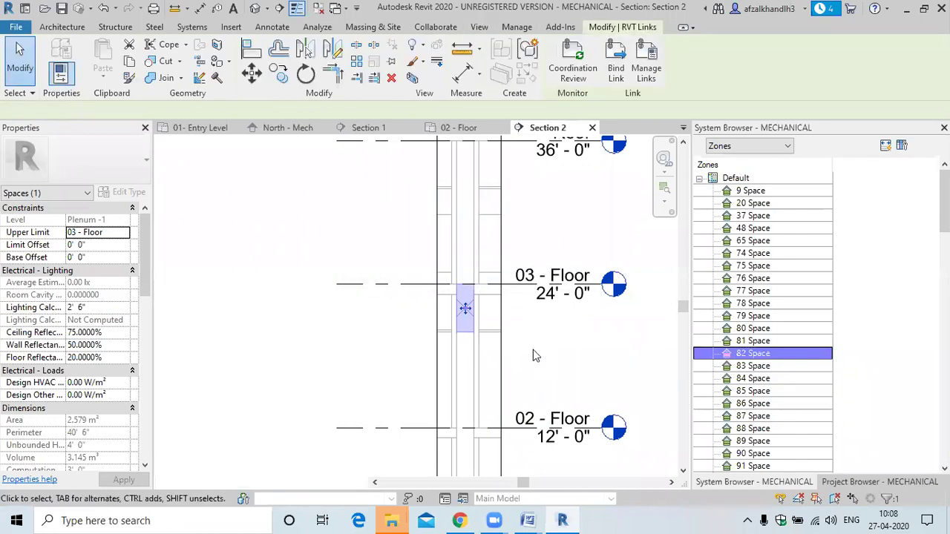
left_click(553, 350)
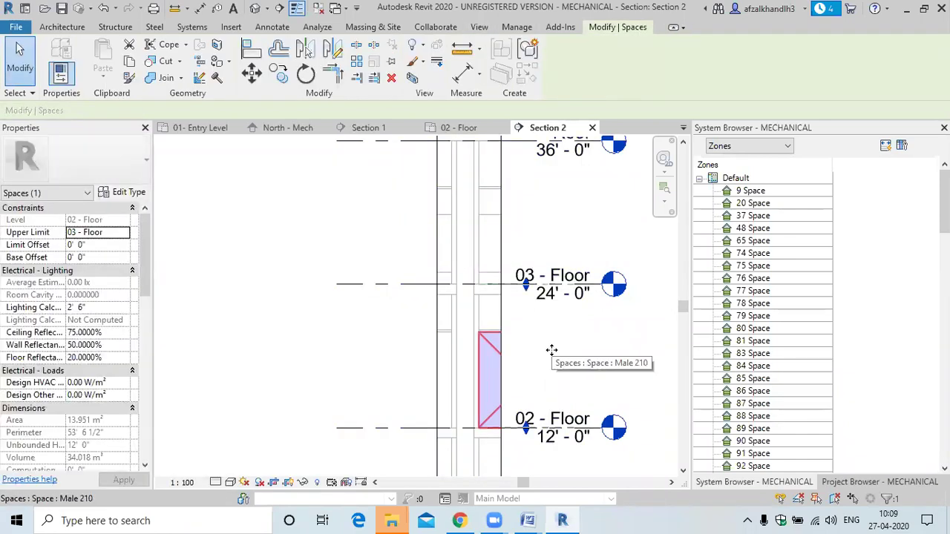
middle_click_drag(552, 350, 532, 265)
key("Escape")
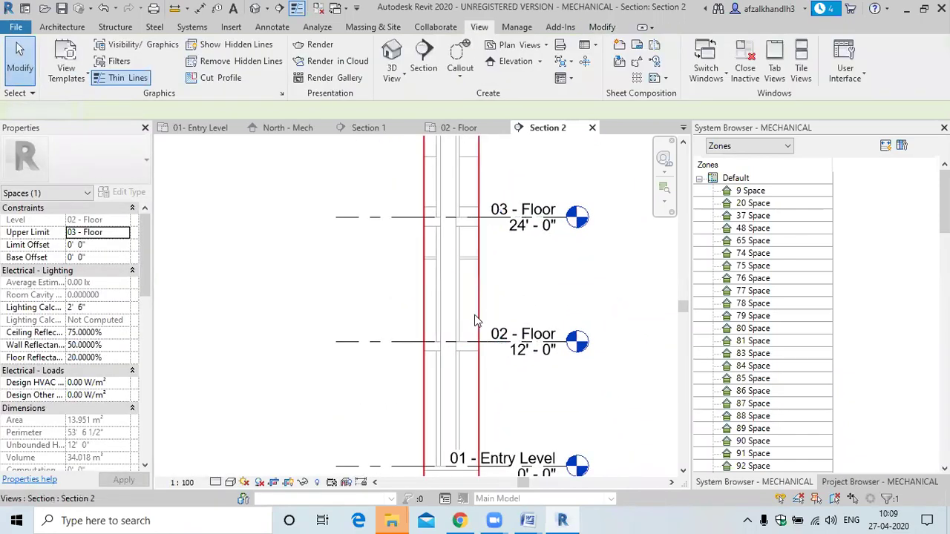
Set the upper limit of the entry level shaft Space 20 to Roof and check its top end in the section
scroll(453, 256, "up", 1)
scroll(469, 264, "down", 1)
middle_click_drag(469, 264, 475, 214)
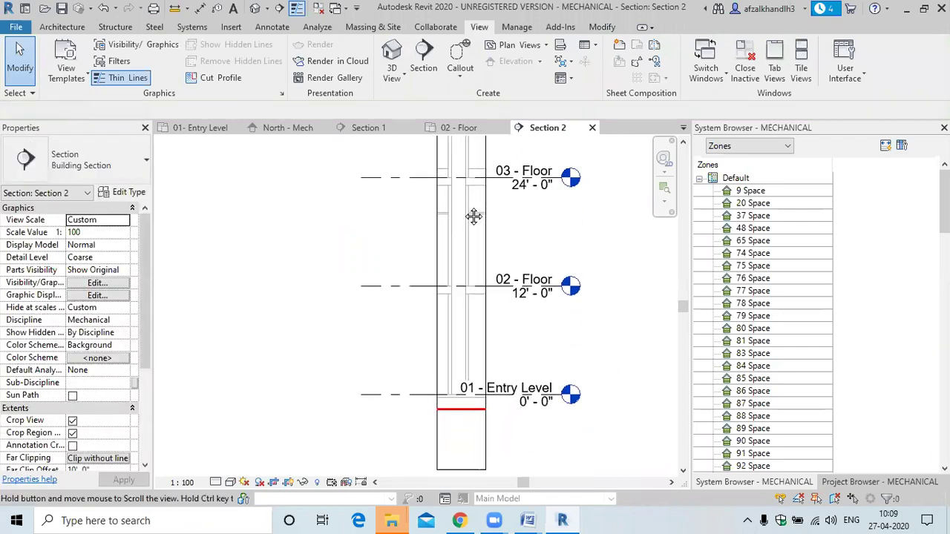
left_click(465, 347)
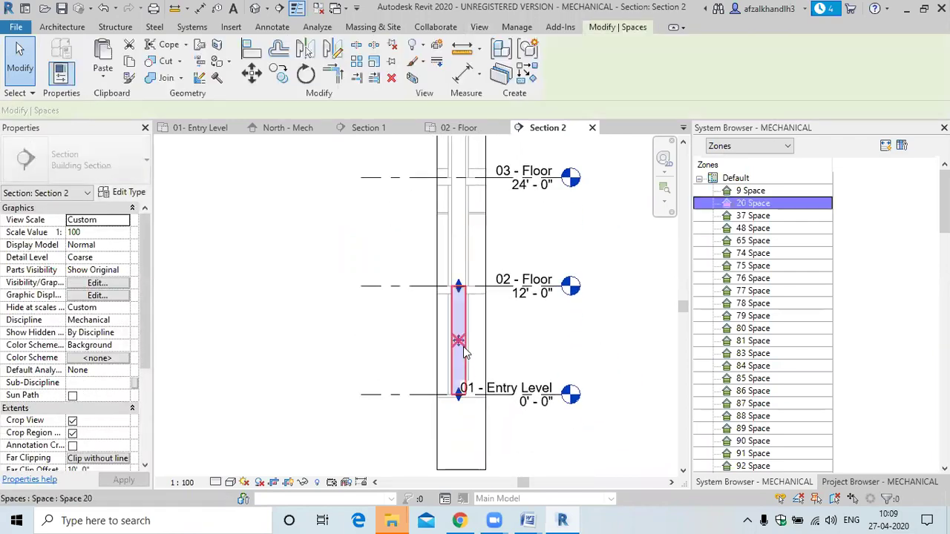
middle_click_drag(492, 322, 505, 453)
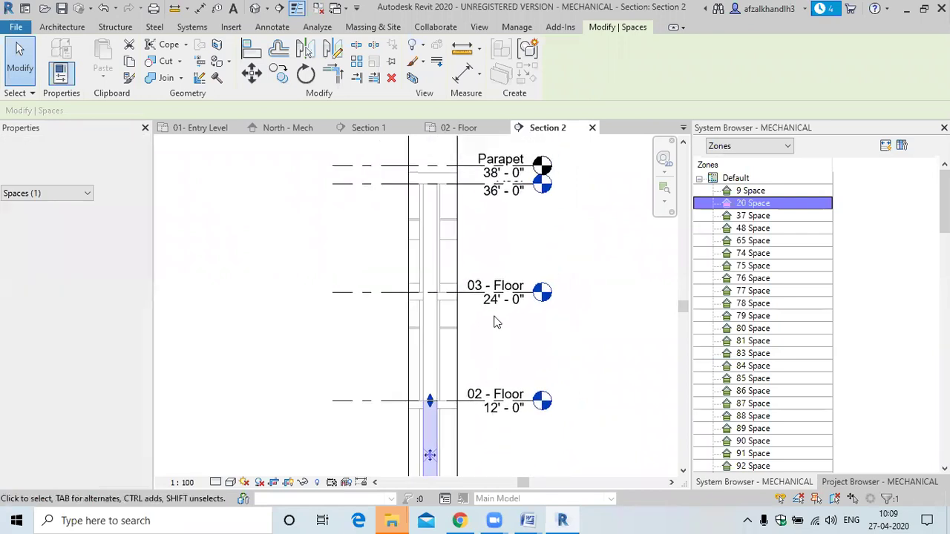
middle_click_drag(476, 260, 476, 276)
scroll(477, 203, "up", 2)
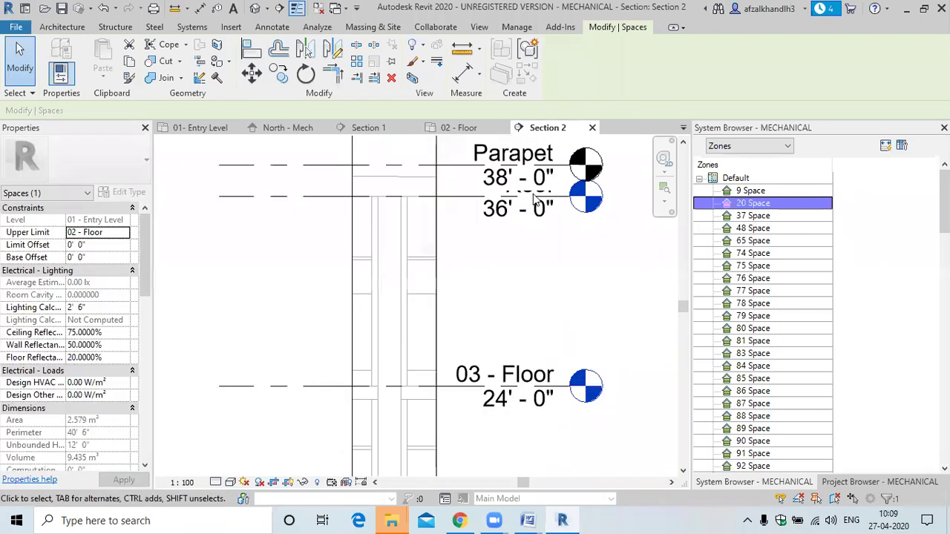
scroll(531, 199, "down", 2)
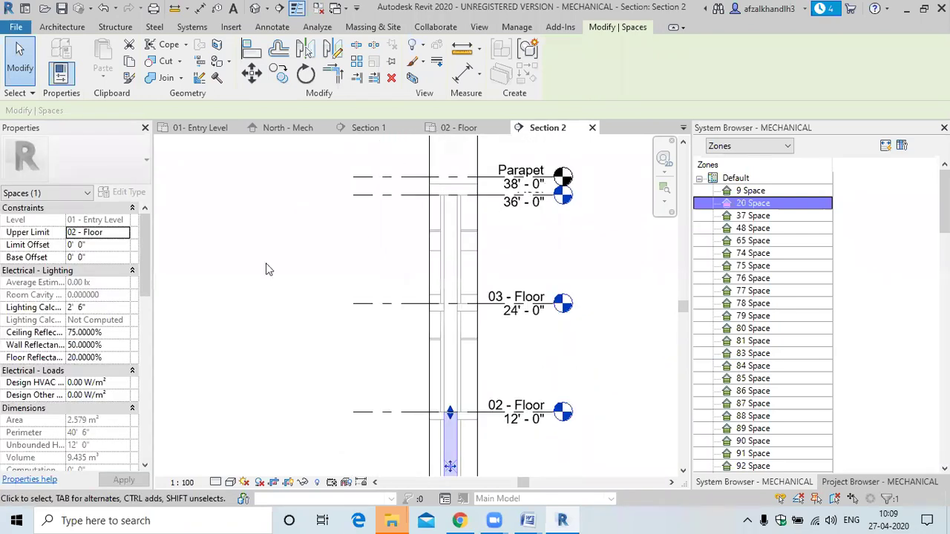
left_click(127, 236)
left_click(124, 233)
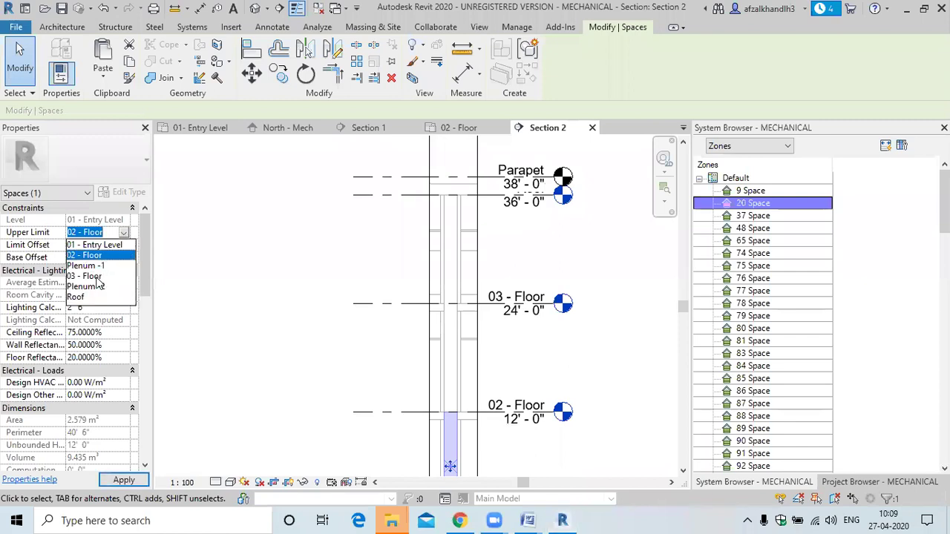
left_click(77, 297)
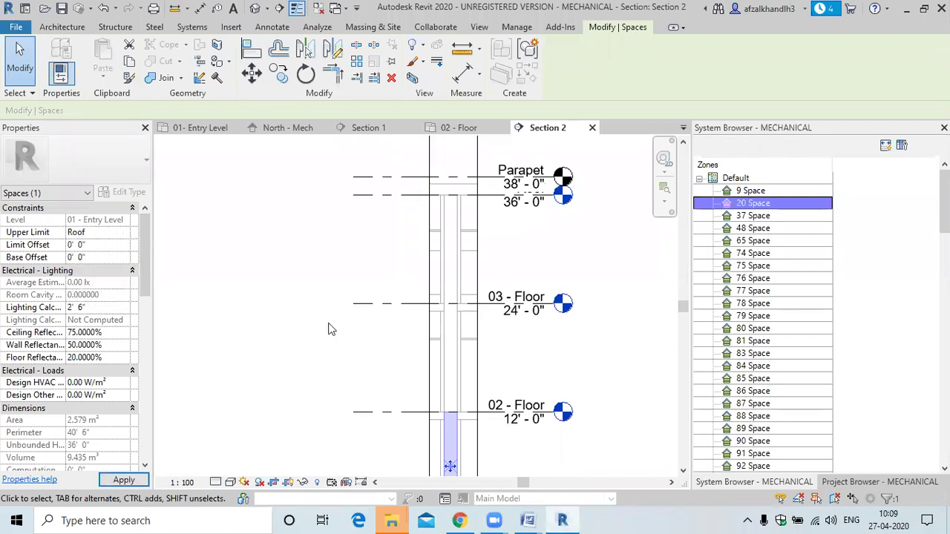
key("Escape")
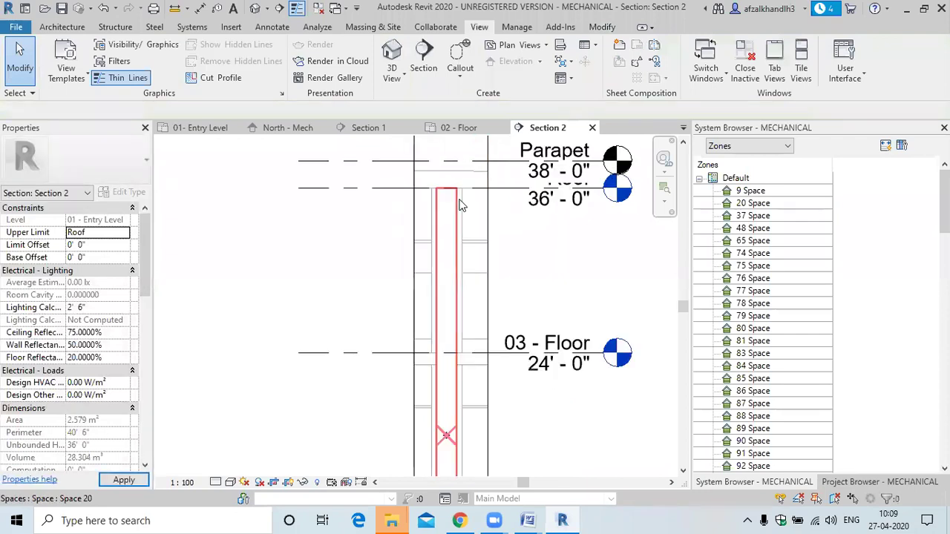
scroll(422, 223, "up", 5)
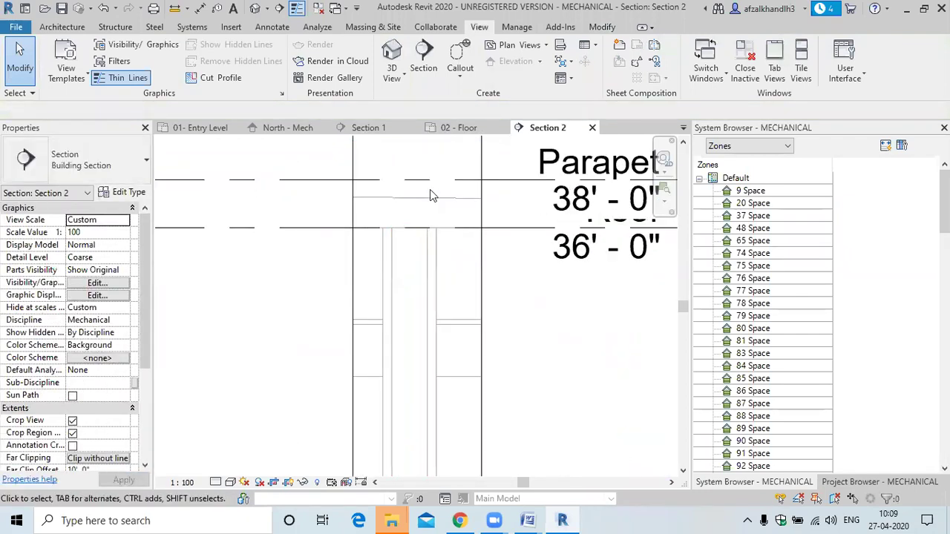
scroll(425, 226, "down", 4)
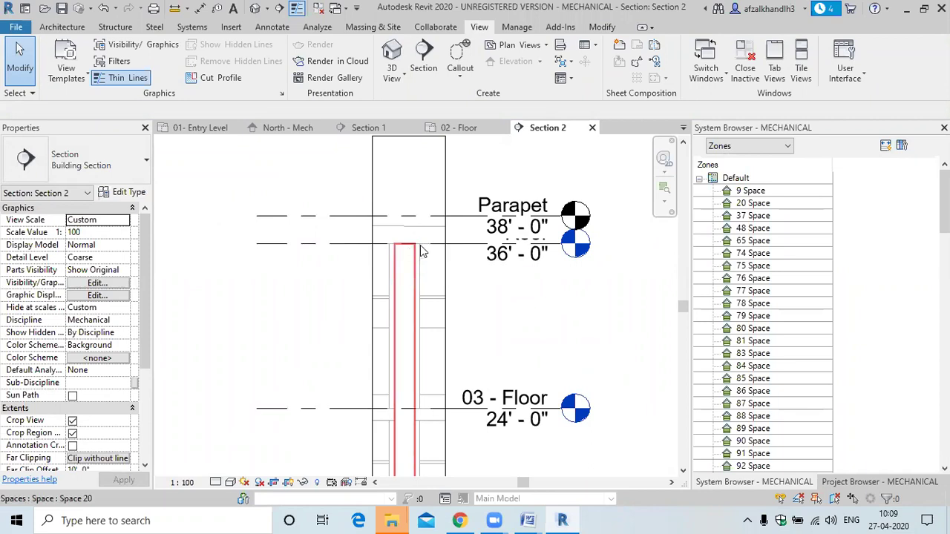
Examine the vertical extent of shaft Space 20 in Section 2, and review the entry level plan, North - Mech elevation and Section 1
scroll(420, 253, "up", 2)
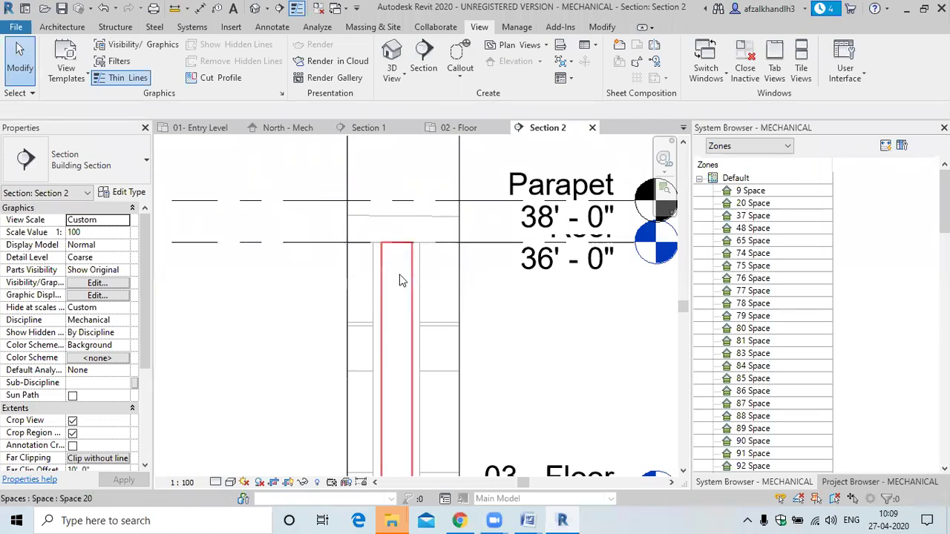
scroll(399, 283, "down", 2)
scroll(400, 326, "down", 4, "ctrl")
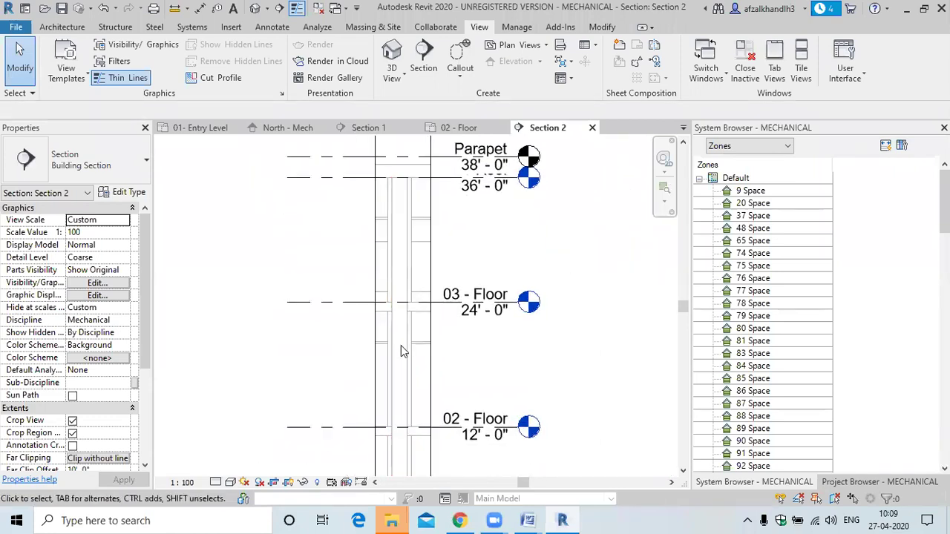
scroll(399, 372, "up", 2)
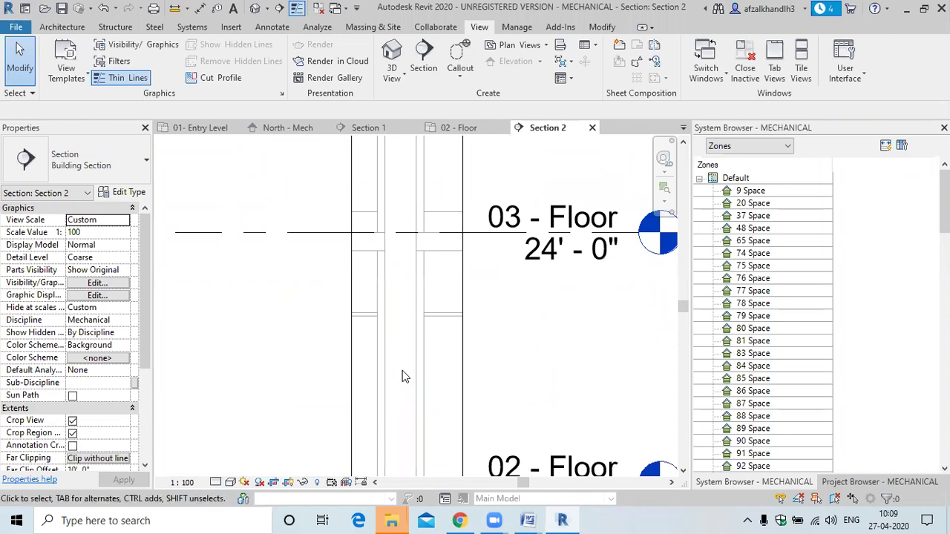
left_click(831, 520)
left_click(569, 393)
left_click(466, 130)
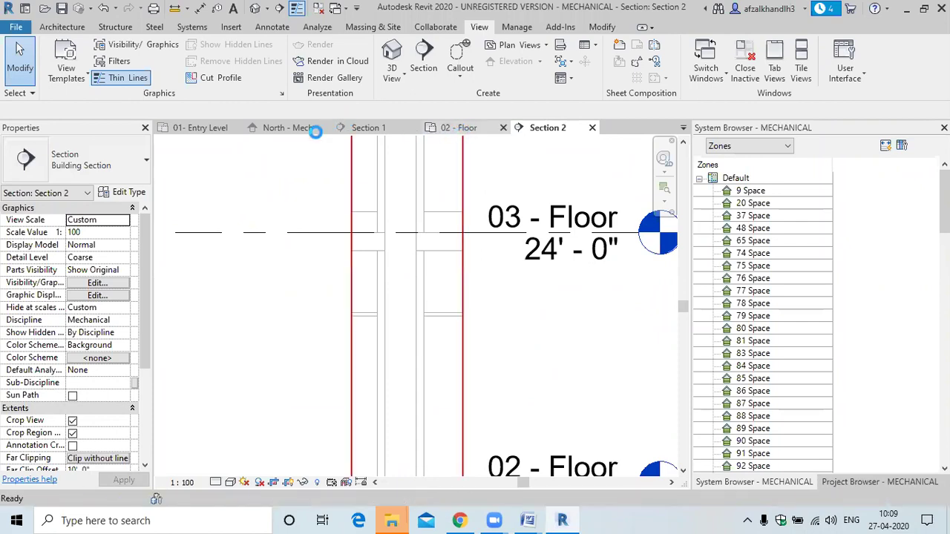
left_click(200, 130)
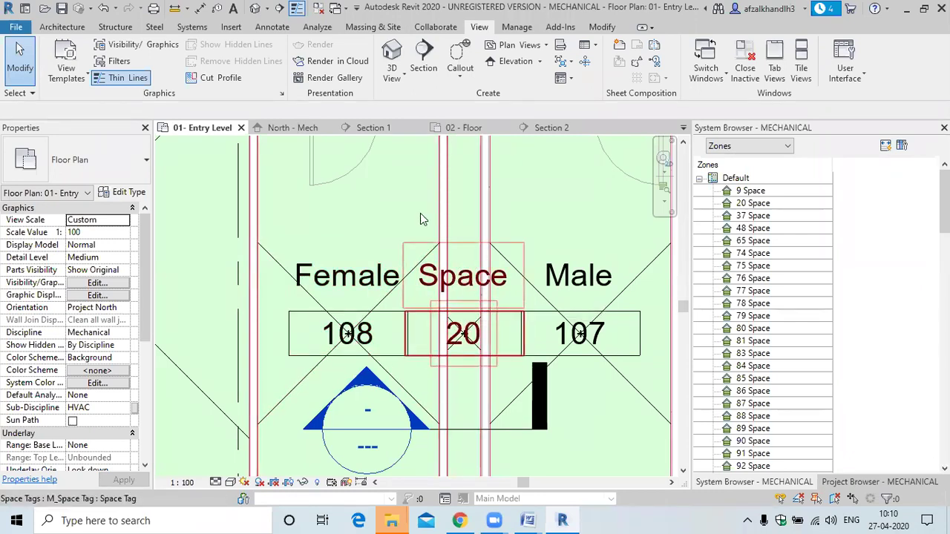
left_click(304, 127)
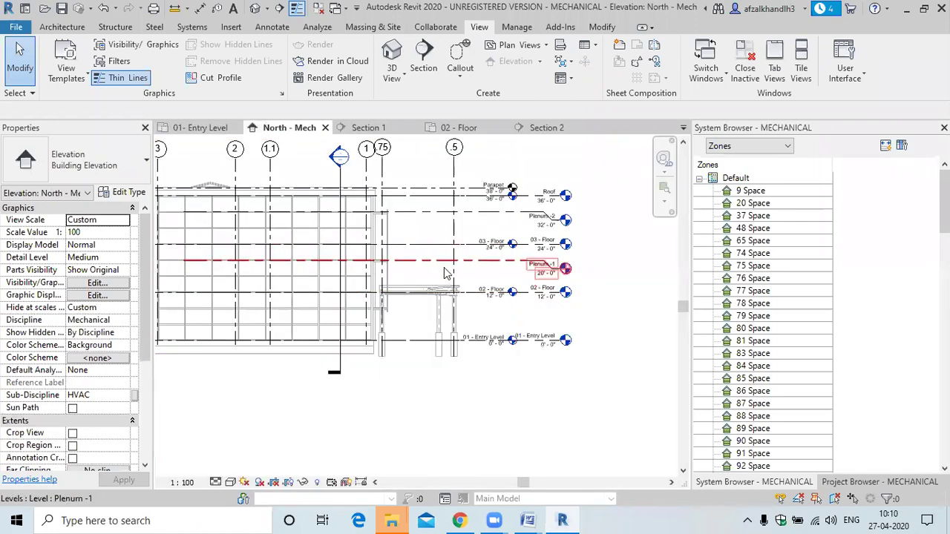
left_click(371, 128)
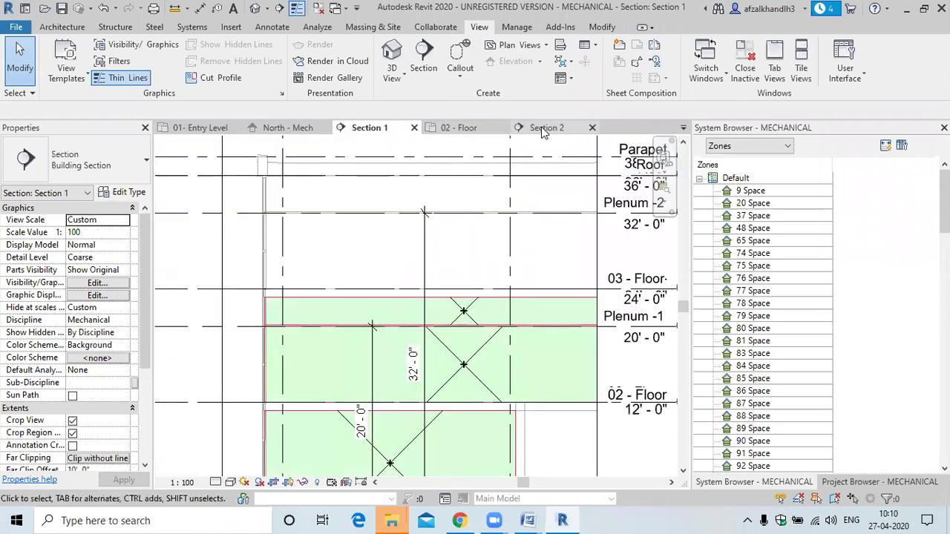
Set the limit offset of shaft Space 20 to 2' 0" above its Roof upper limit, working in Section 2
left_click(546, 127)
scroll(432, 232, "down", 3)
middle_click_drag(408, 350, 409, 420)
scroll(401, 215, "down", 1)
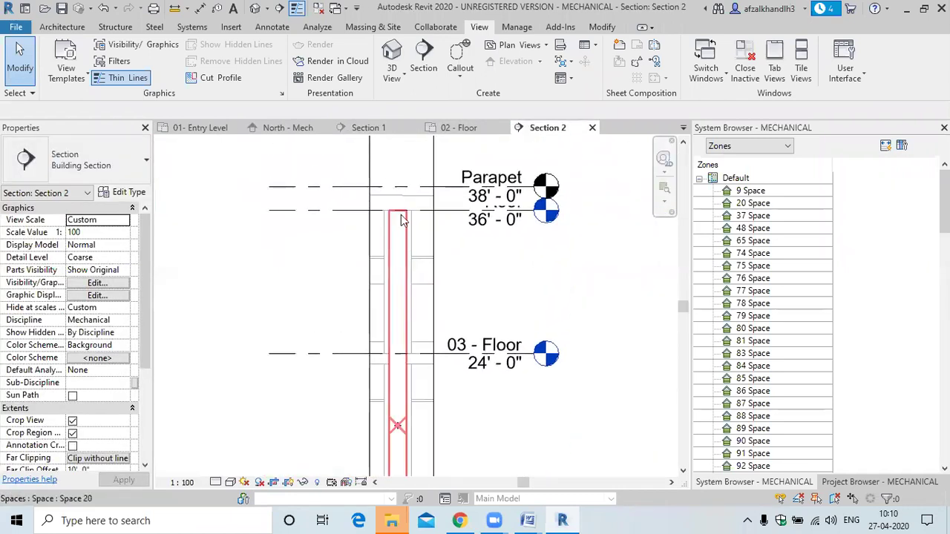
left_click(401, 215)
scroll(401, 213, "up", 2)
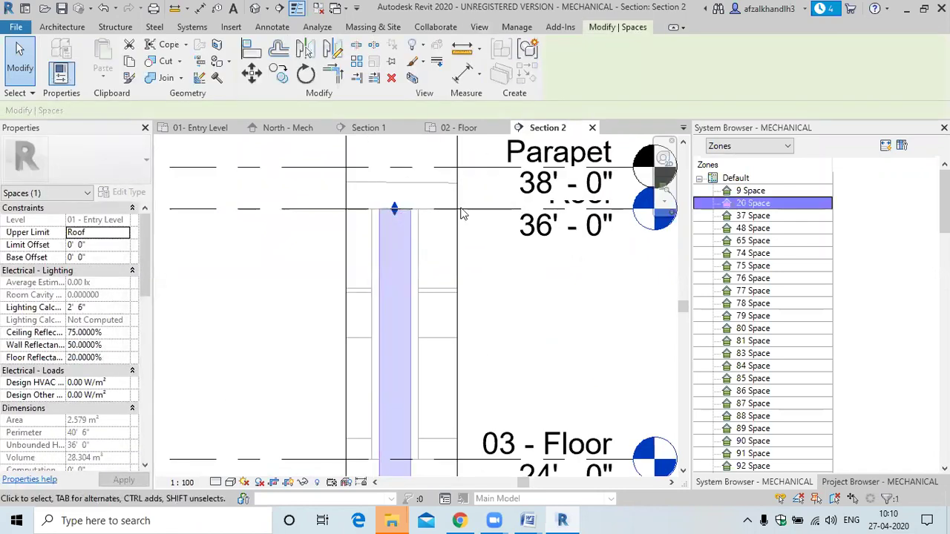
middle_click_drag(456, 244, 403, 250)
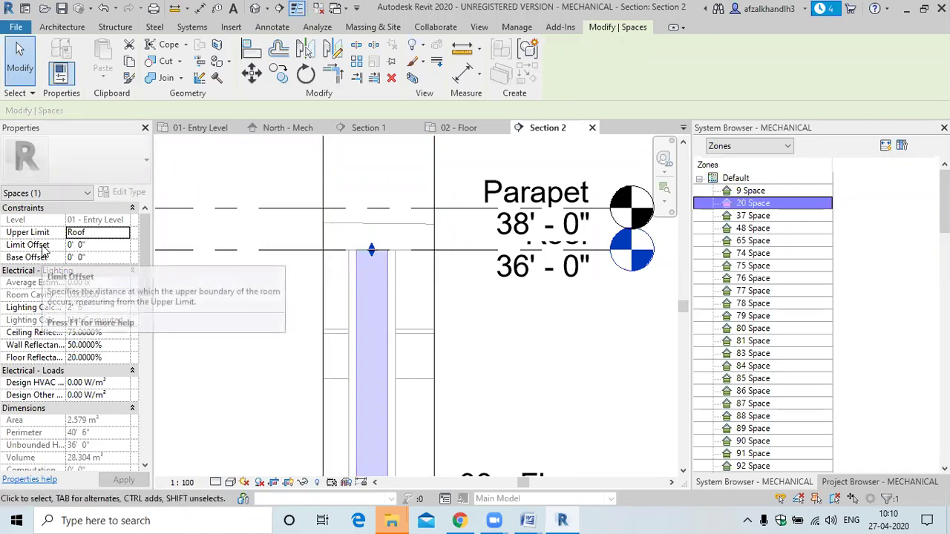
left_click(83, 245)
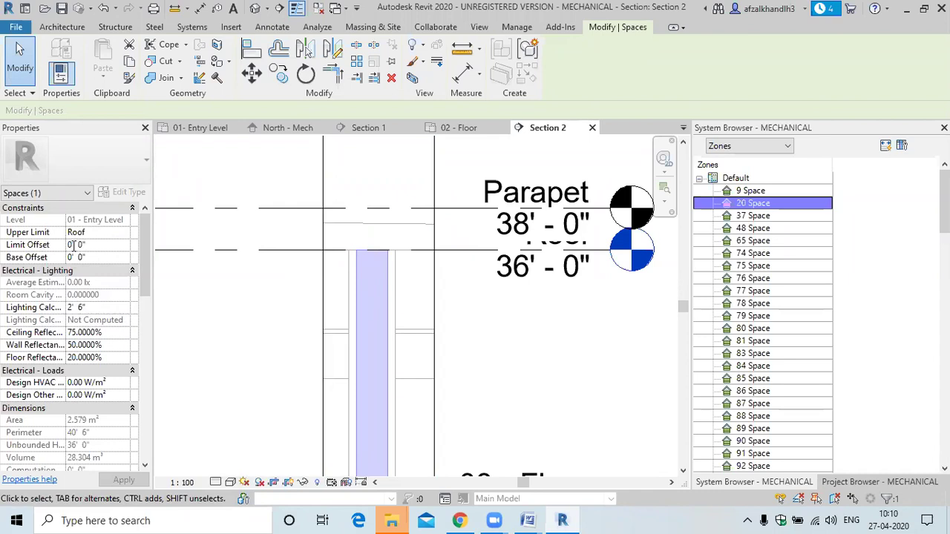
left_click_drag(79, 251, 66, 254)
type("2")
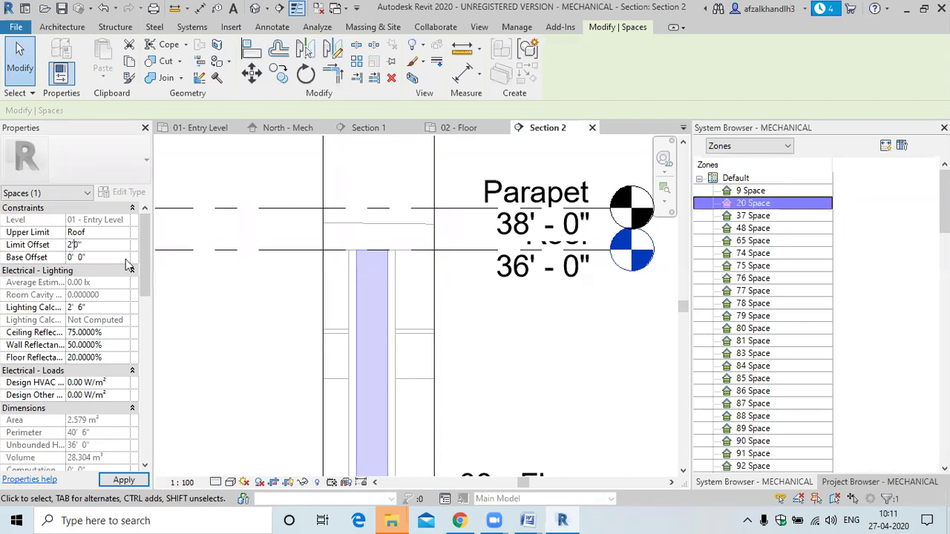
left_click(476, 331)
Reselect shaft Space 20 and check its upper extent control against the Parapet level in the section
left_click(388, 277)
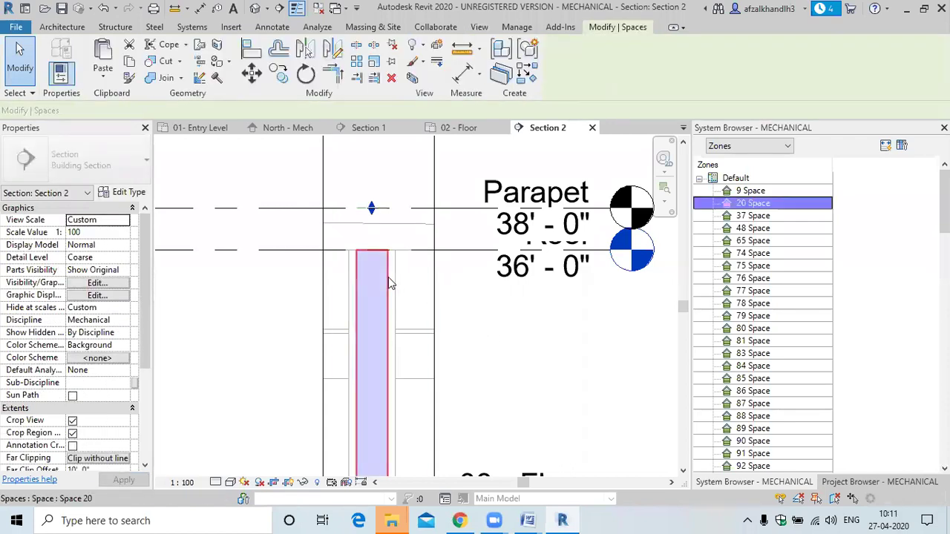
scroll(373, 215, "up", 2)
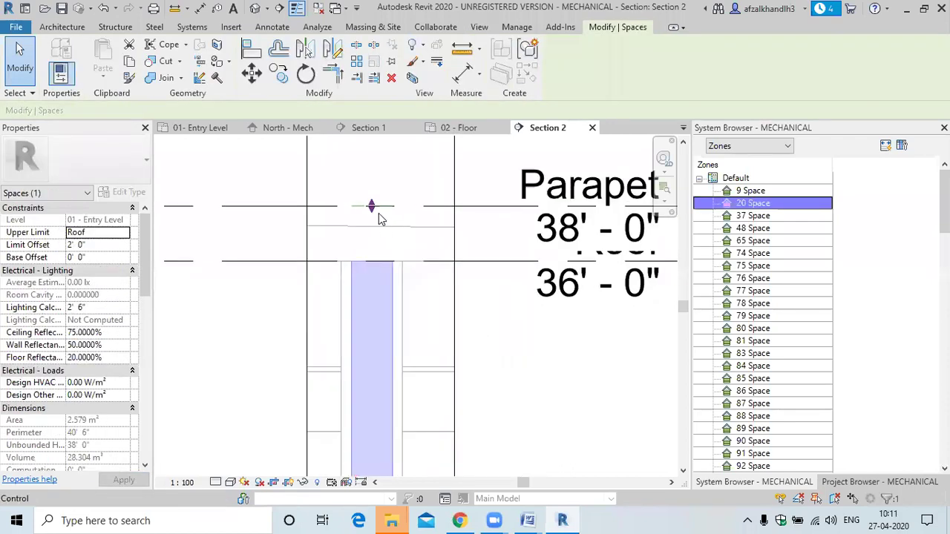
mouse_move(375, 216)
left_mouse_down()
mouse_move(369, 263)
mouse_move(373, 208)
left_mouse_up()
left_click(441, 276)
scroll(440, 273, "down", 5)
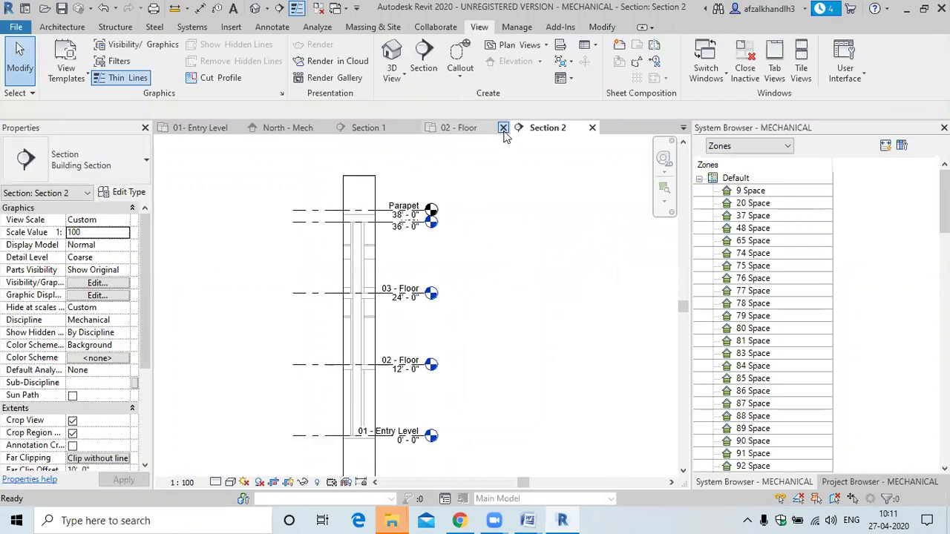
Close the 02 - Floor and Section 2 views and switch to the Daily Topics Update document in Word
left_click(503, 128)
left_click(504, 128)
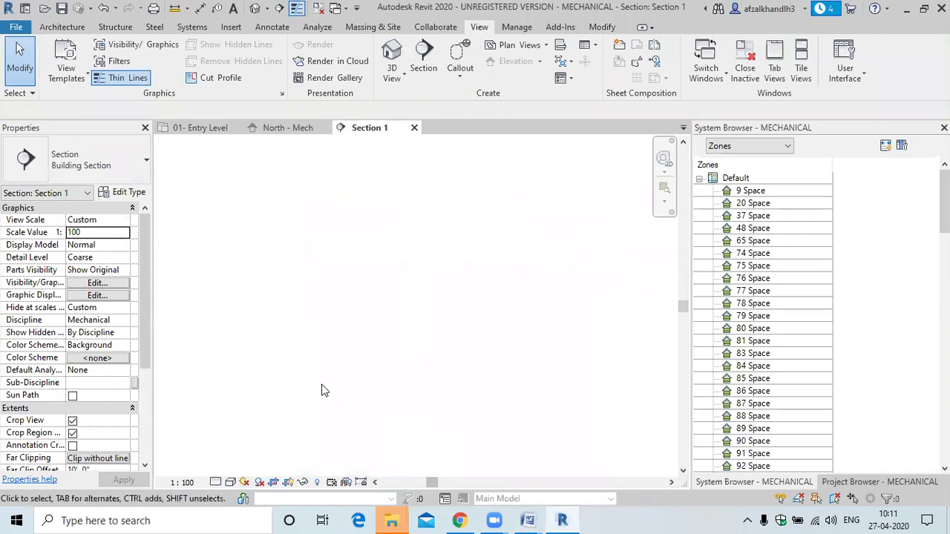
mouse_move(527, 519)
left_click(456, 469)
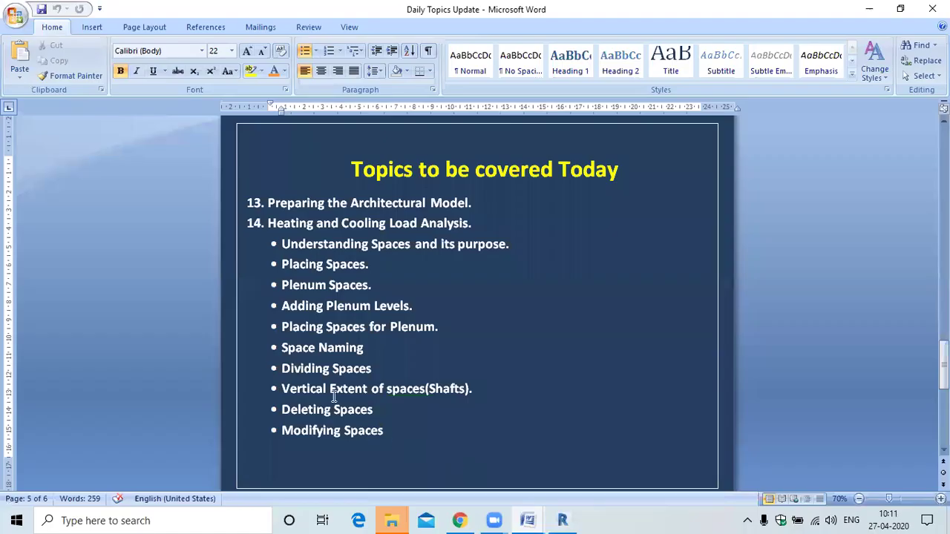